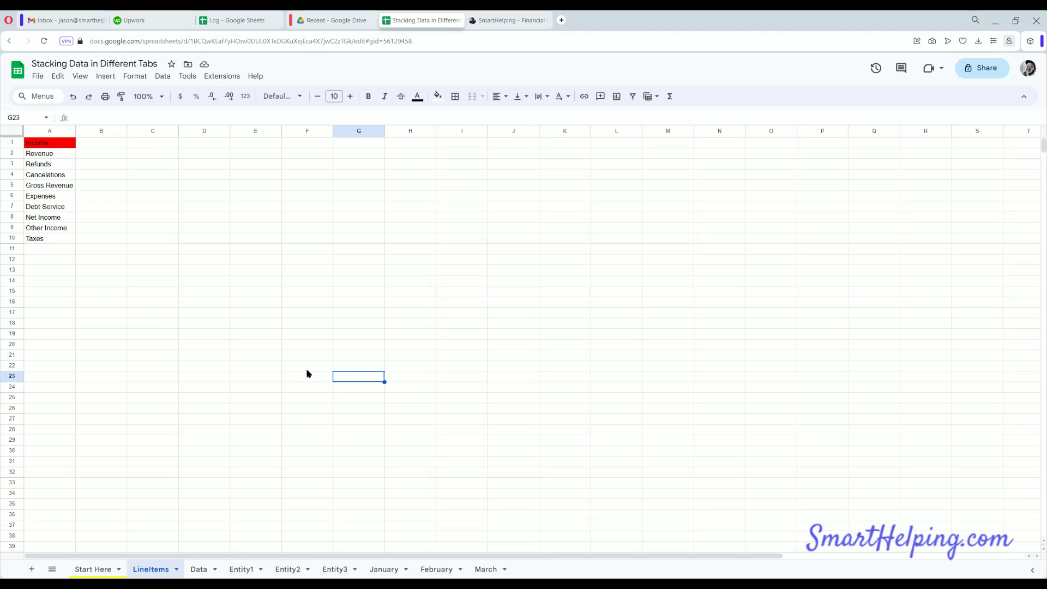
# Go from LineItems to the January sheet with its Entity1–Entity3 line-item table.
pyautogui.moveTo(306, 366); pyautogui.dragTo(463, 429)
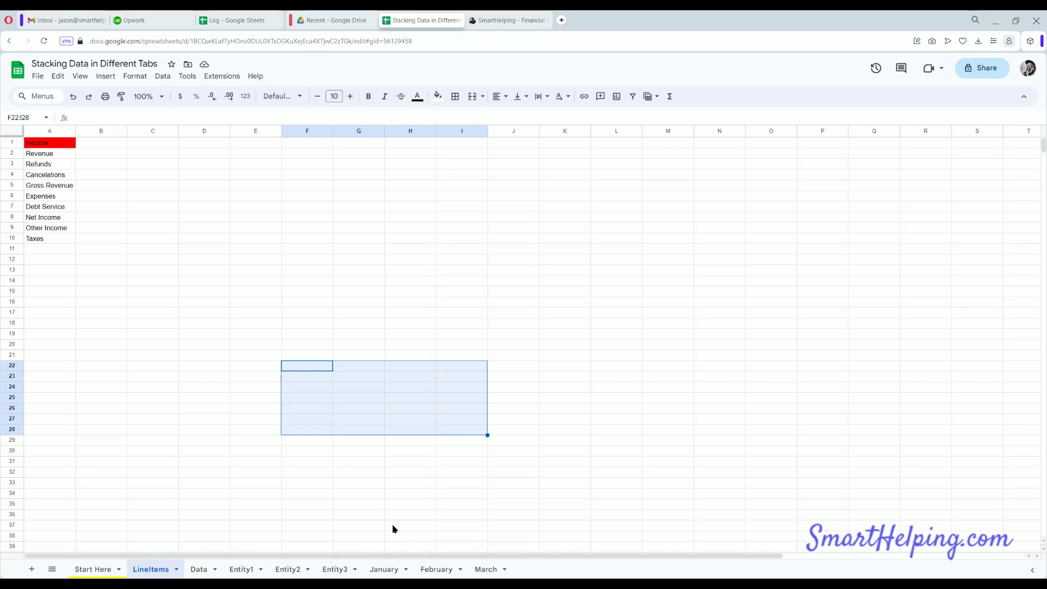
pyautogui.click(385, 569)
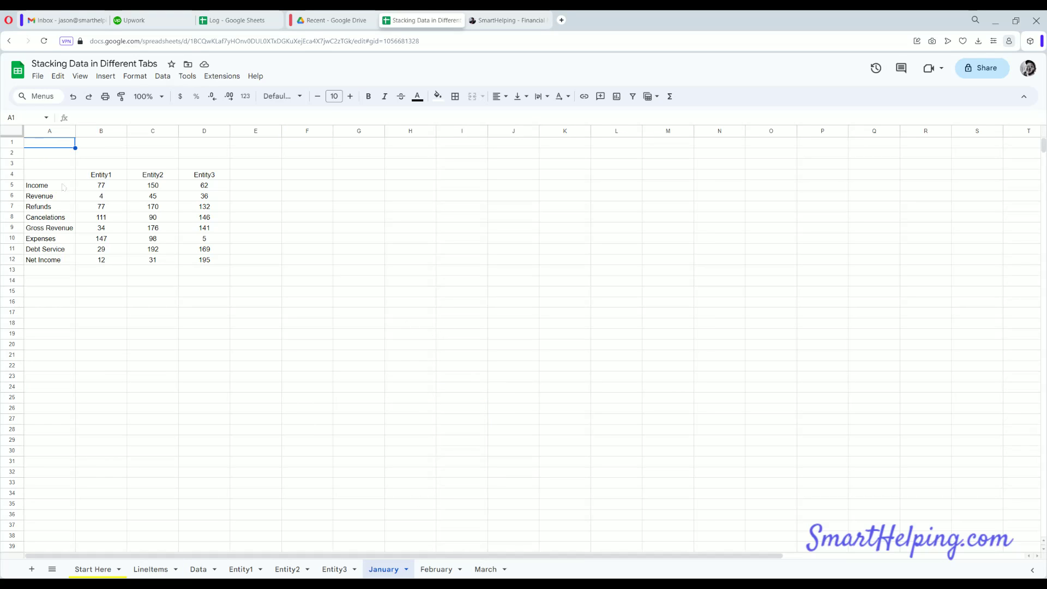
pyautogui.moveTo(62, 187); pyautogui.dragTo(54, 269)
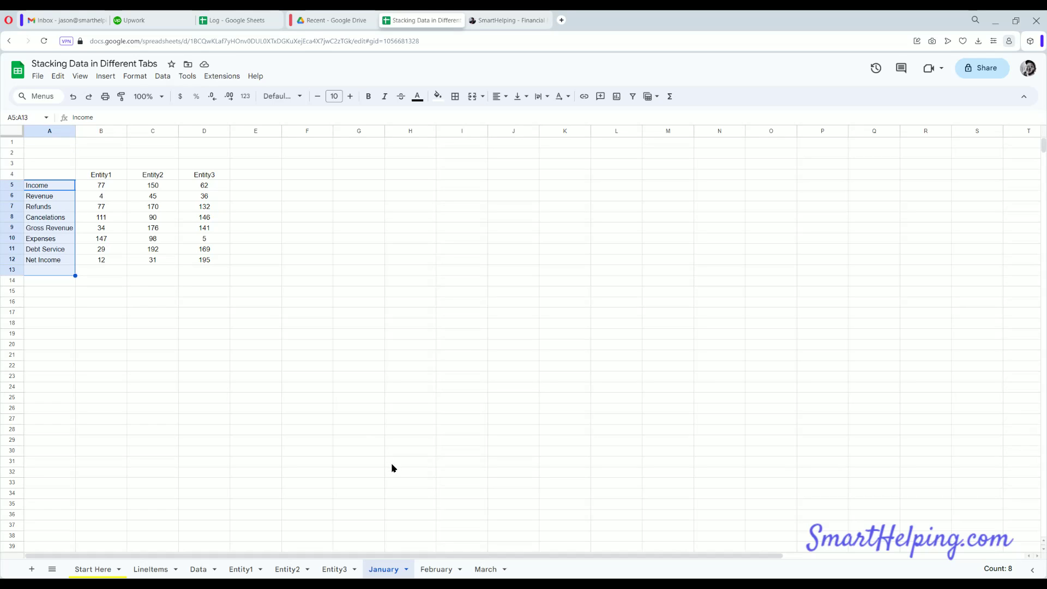
pyautogui.moveTo(51, 188); pyautogui.dragTo(47, 315)
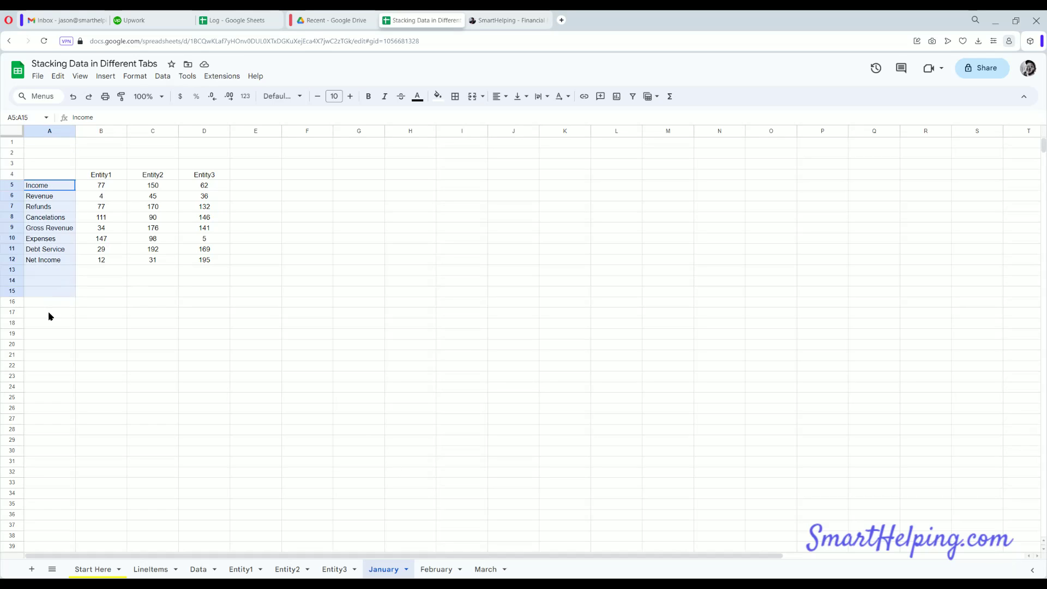
pyautogui.click(103, 177)
pyautogui.press('Tab')
pyautogui.press('Tab')
pyautogui.press('Return')
pyautogui.press('Return')
pyautogui.press('Return')
pyautogui.press('Return')
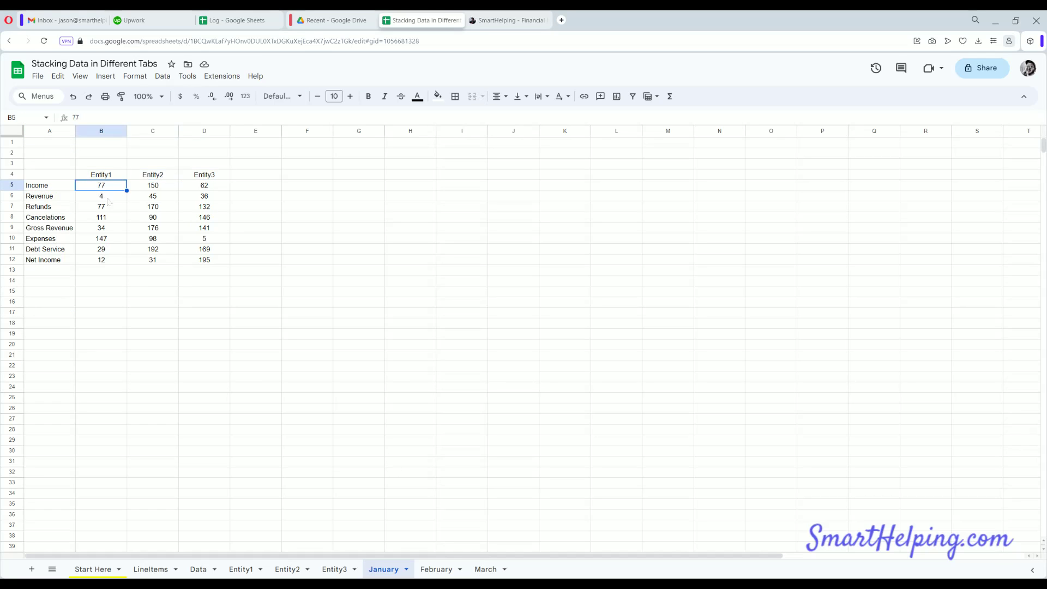
pyautogui.click(108, 251)
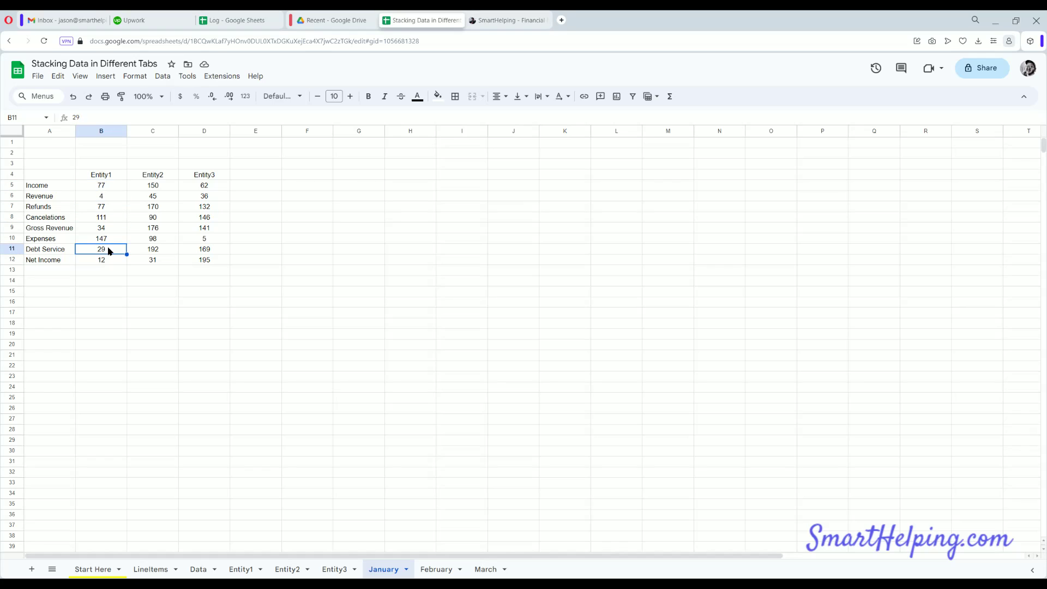
pyautogui.click(41, 263)
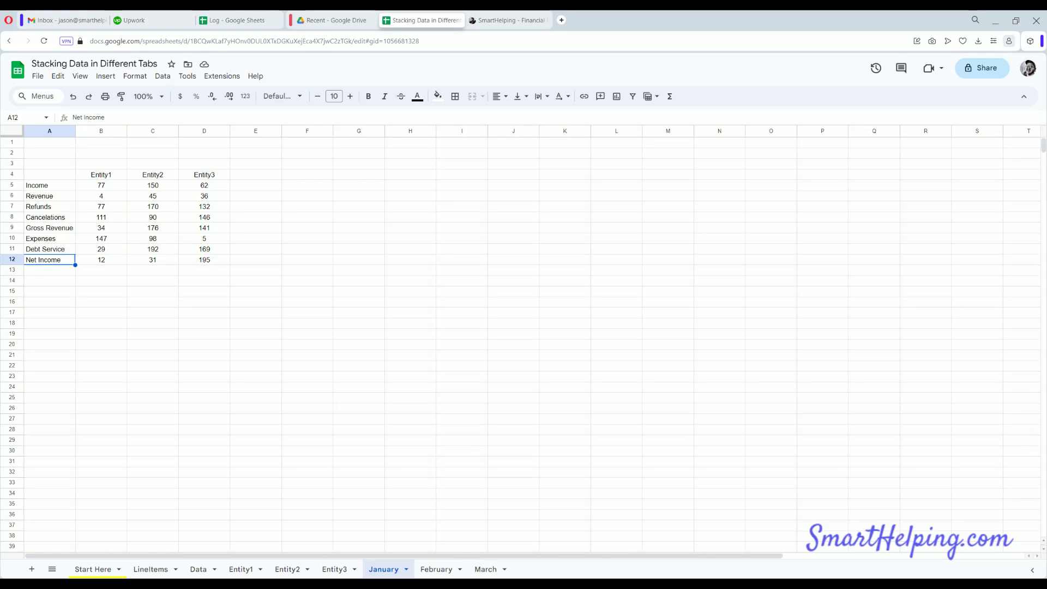
pyautogui.click(51, 240)
pyautogui.click(102, 186)
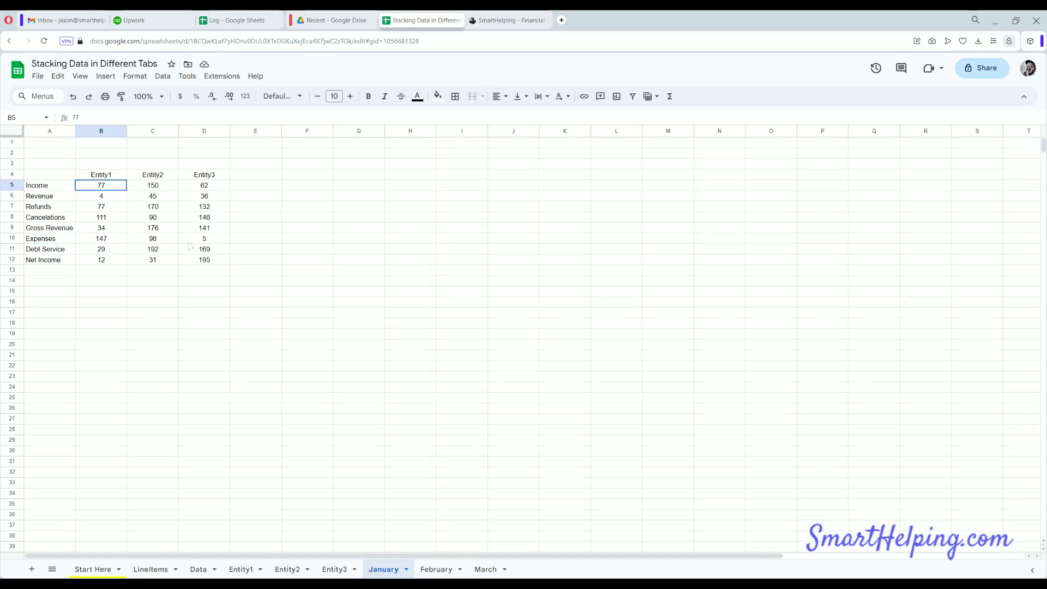
pyautogui.hotkey('ctrl', 'shift', 'End')
pyautogui.click(359, 227)
pyautogui.click(101, 185)
pyautogui.hotkey('ctrl', 'shift', 'End')
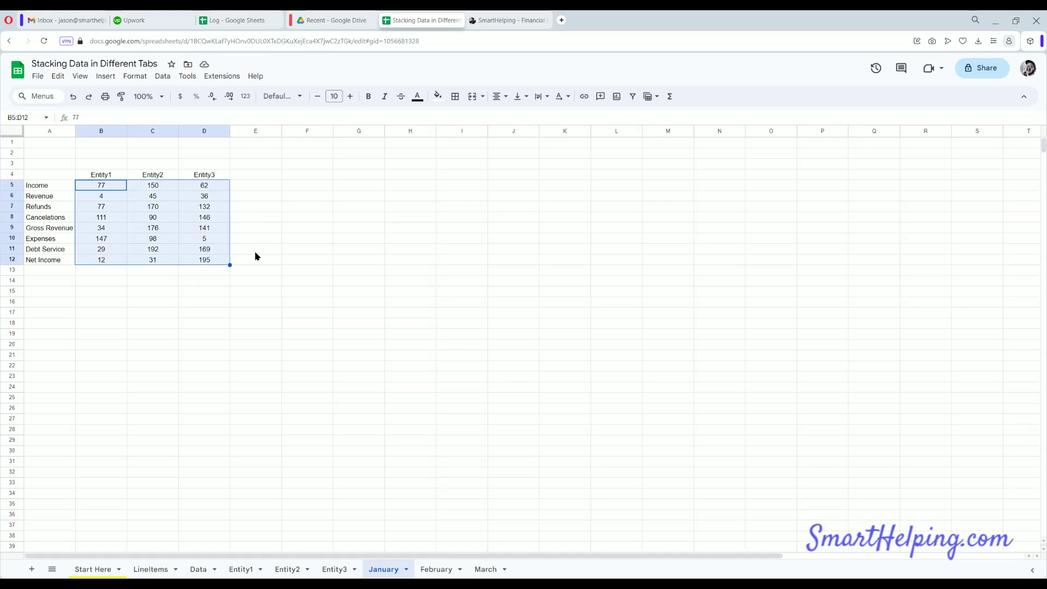
pyautogui.click(421, 258)
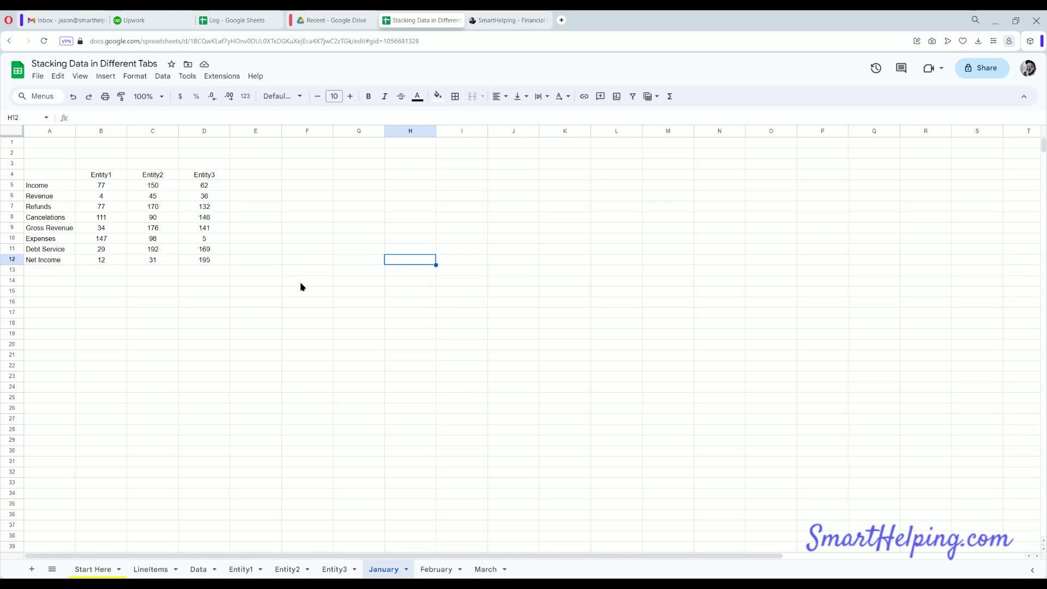
pyautogui.click(62, 188)
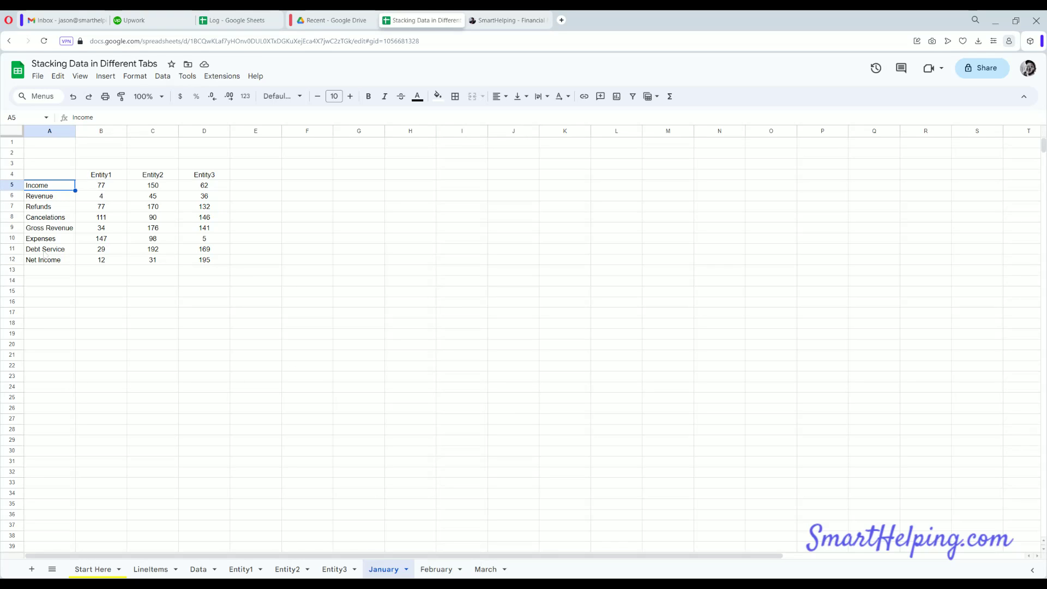
pyautogui.keyDown('shift'); pyautogui.click(45, 264); pyautogui.keyUp('shift')
pyautogui.click(436, 569)
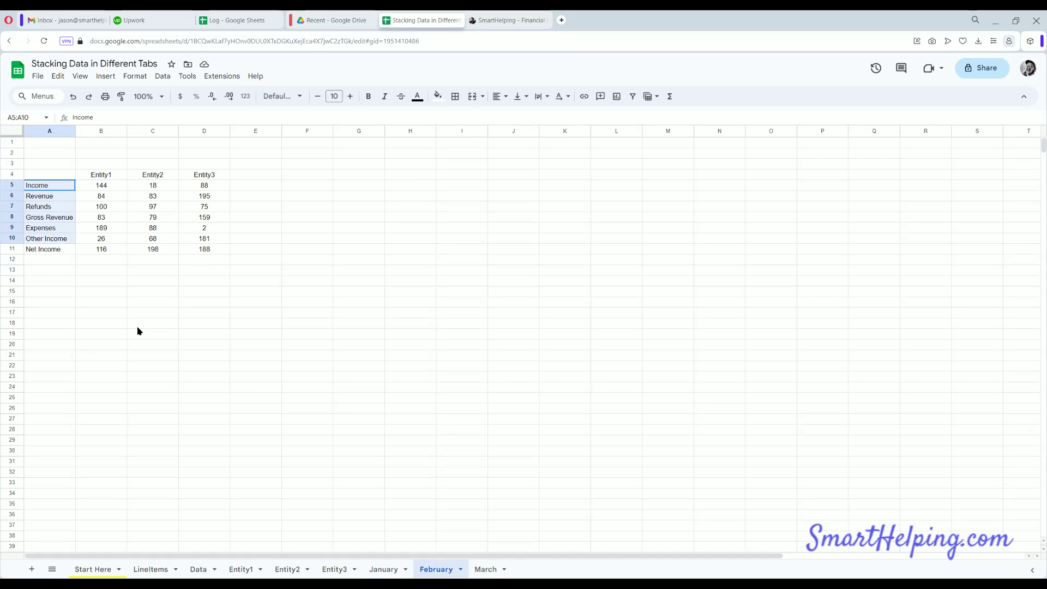
pyautogui.click(485, 569)
pyautogui.click(397, 570)
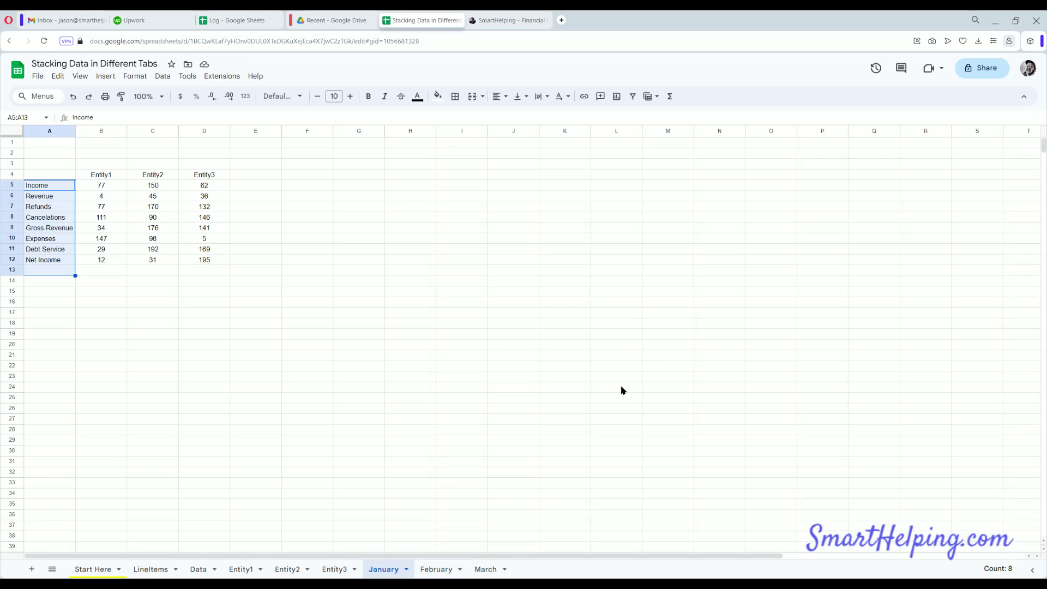
# Flip between the January, February and March sheets to compare their tables.
pyautogui.click(660, 355)
pyautogui.click(433, 569)
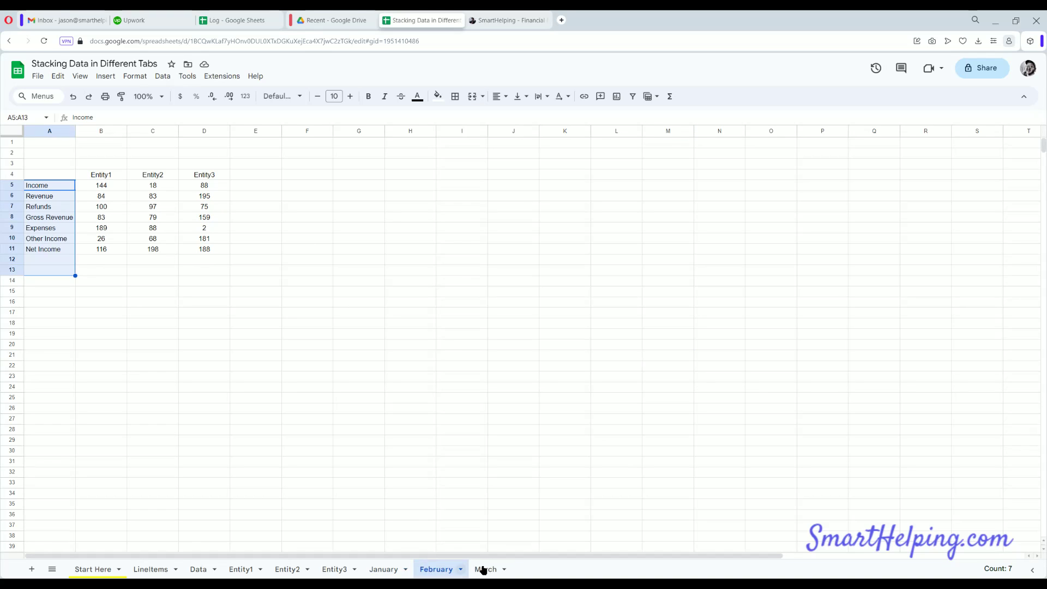
pyautogui.click(484, 569)
pyautogui.click(384, 569)
pyautogui.click(447, 570)
pyautogui.click(483, 569)
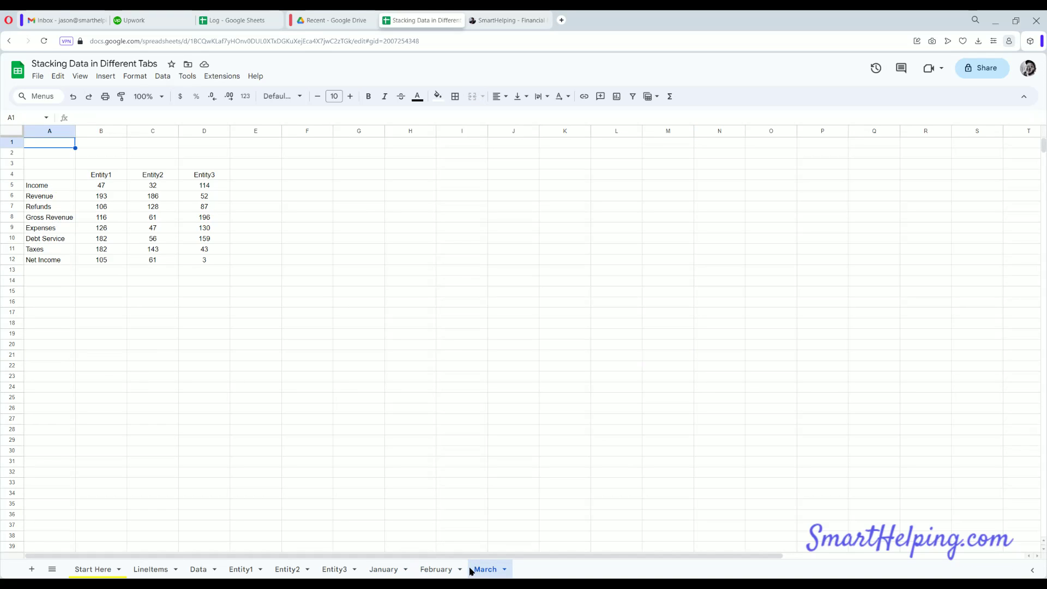
pyautogui.click(382, 569)
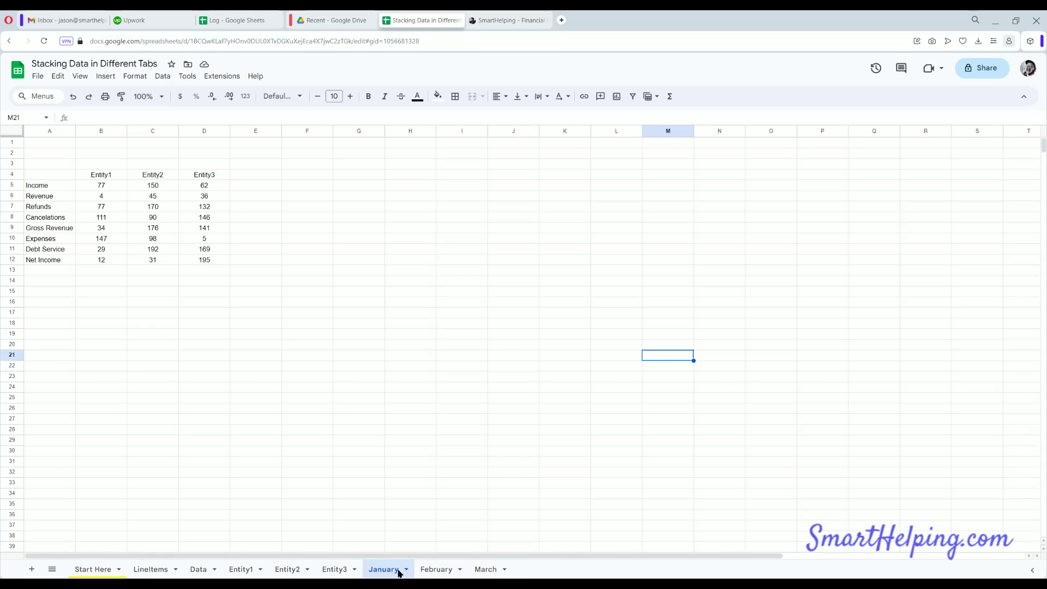
pyautogui.click(489, 262)
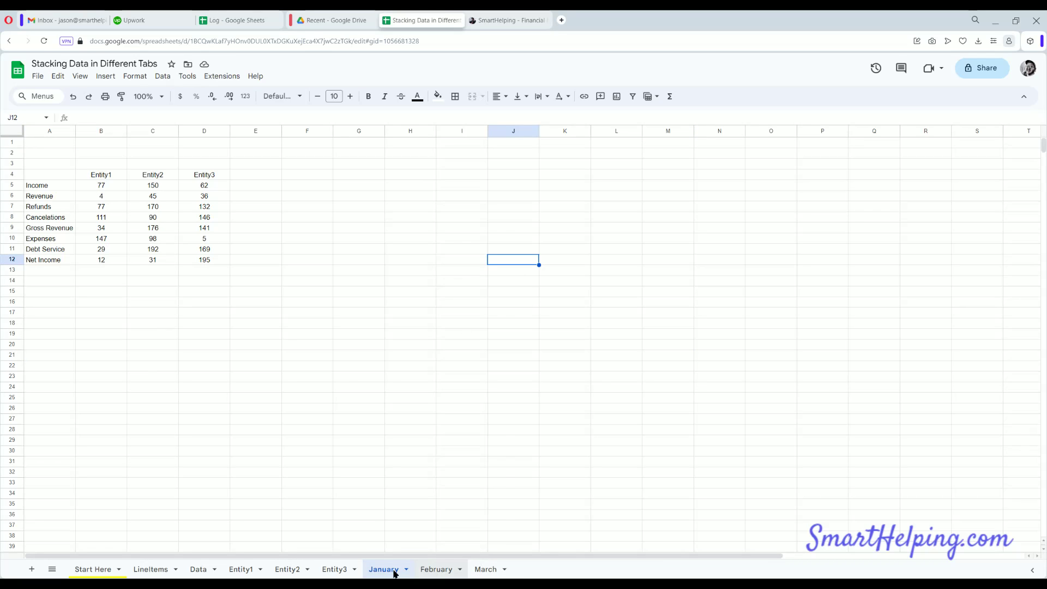
pyautogui.click(437, 570)
pyautogui.click(480, 569)
pyautogui.click(400, 569)
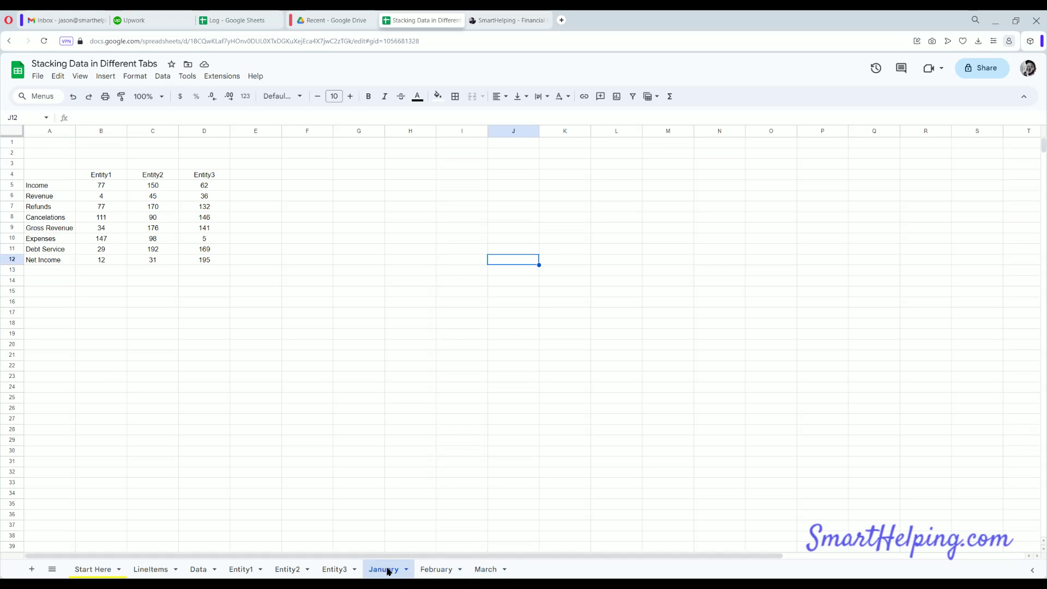
# Select the January line-item labels A5:A13 and the Entity1–Entity3 headers.
pyautogui.moveTo(68, 185); pyautogui.dragTo(60, 196)
pyautogui.keyDown('shift'); pyautogui.click(57, 295); pyautogui.keyUp('shift')
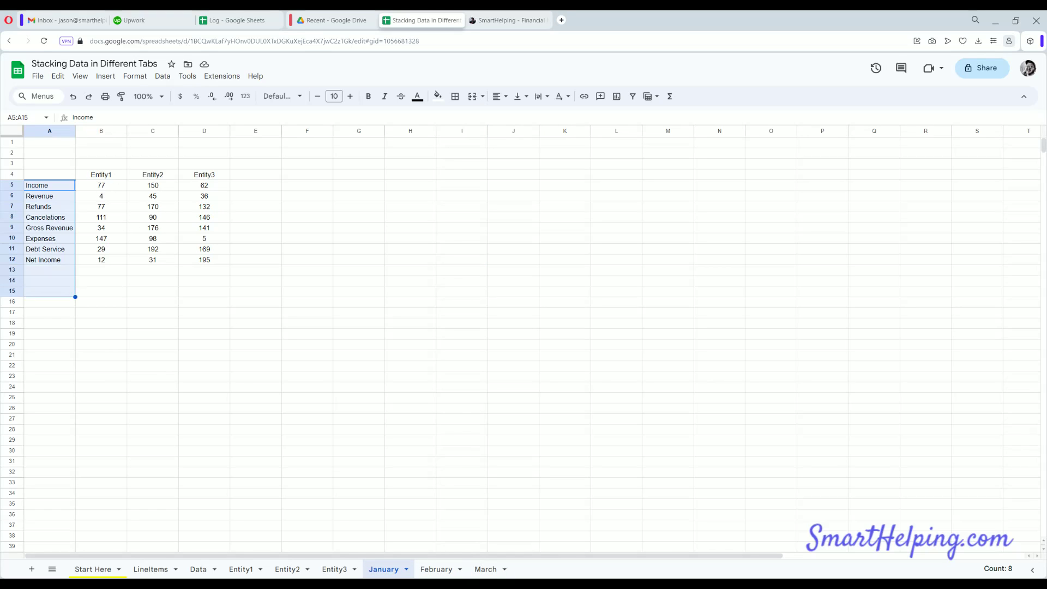
pyautogui.click(99, 175)
pyautogui.click(153, 175)
pyautogui.keyDown('shift'); pyautogui.click(247, 174); pyautogui.keyUp('shift')
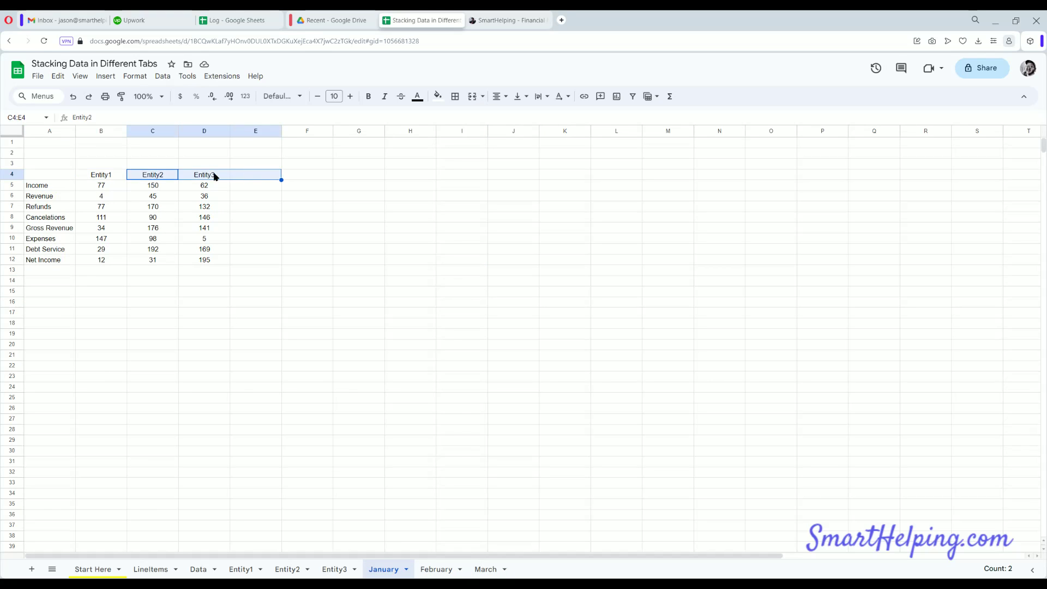
pyautogui.moveTo(60, 188); pyautogui.dragTo(54, 292)
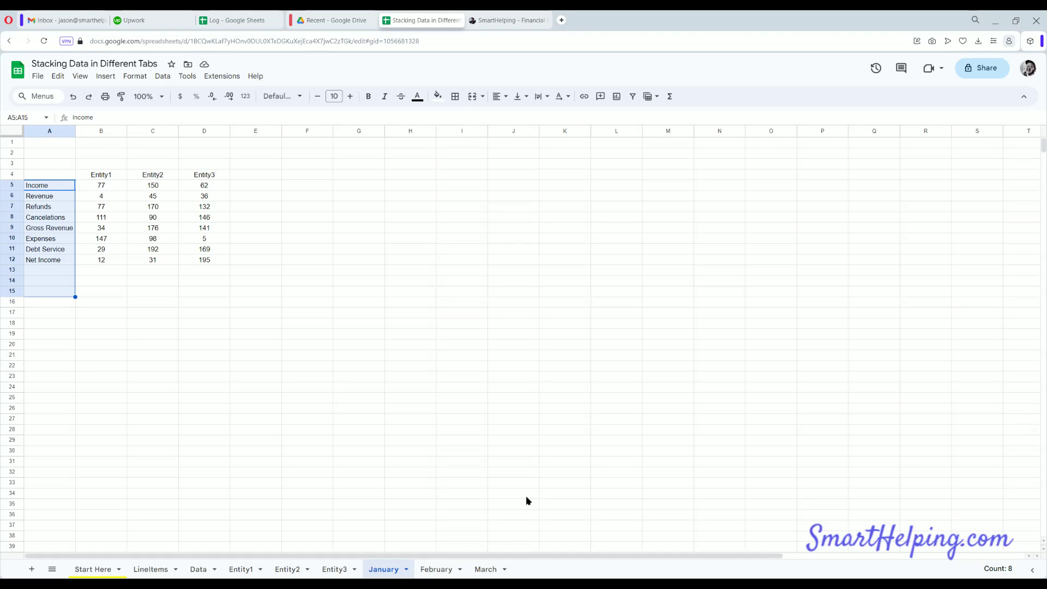
pyautogui.moveTo(54, 188); pyautogui.dragTo(55, 273)
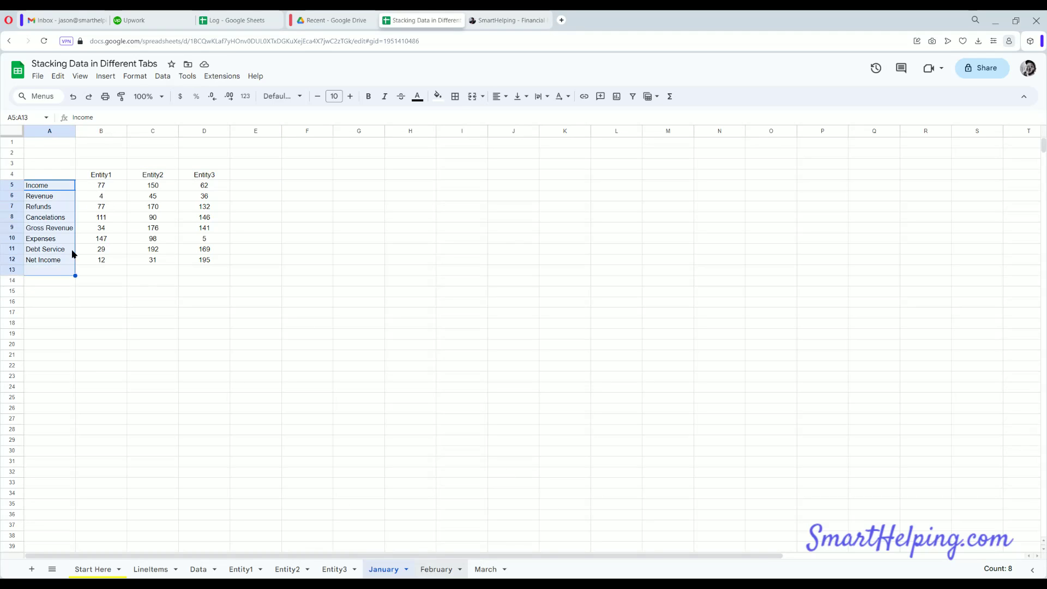
# Check the March labels A5:A13, then select February's Income through Net Income labels.
pyautogui.hotkey('ctrl', 'shift', 'pagedown')
pyautogui.hotkey('ctrl', 'shift', 'pagedown')
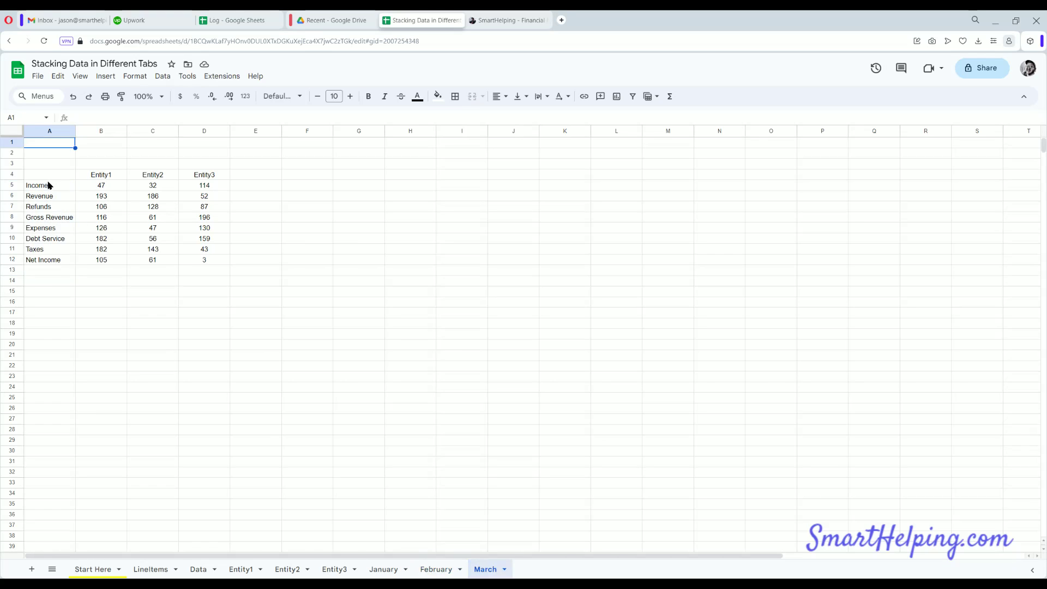
pyautogui.moveTo(49, 188); pyautogui.dragTo(51, 269)
pyautogui.click(48, 196)
pyautogui.press('Down')
pyautogui.press('Down')
pyautogui.press('Down')
pyautogui.press('Down')
pyautogui.press('Down')
pyautogui.moveTo(48, 188); pyautogui.dragTo(55, 271)
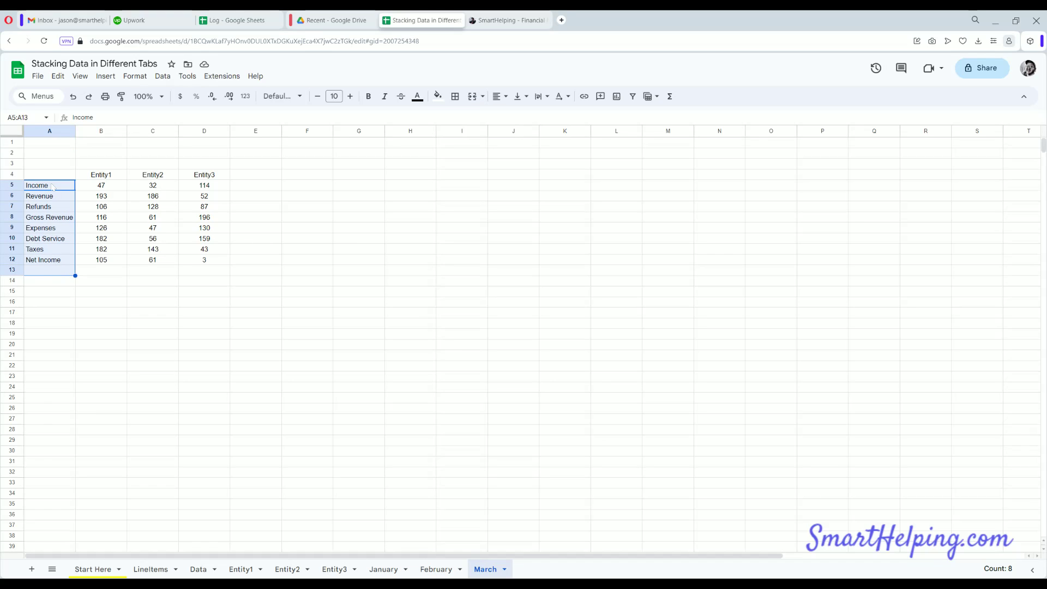
pyautogui.click(436, 569)
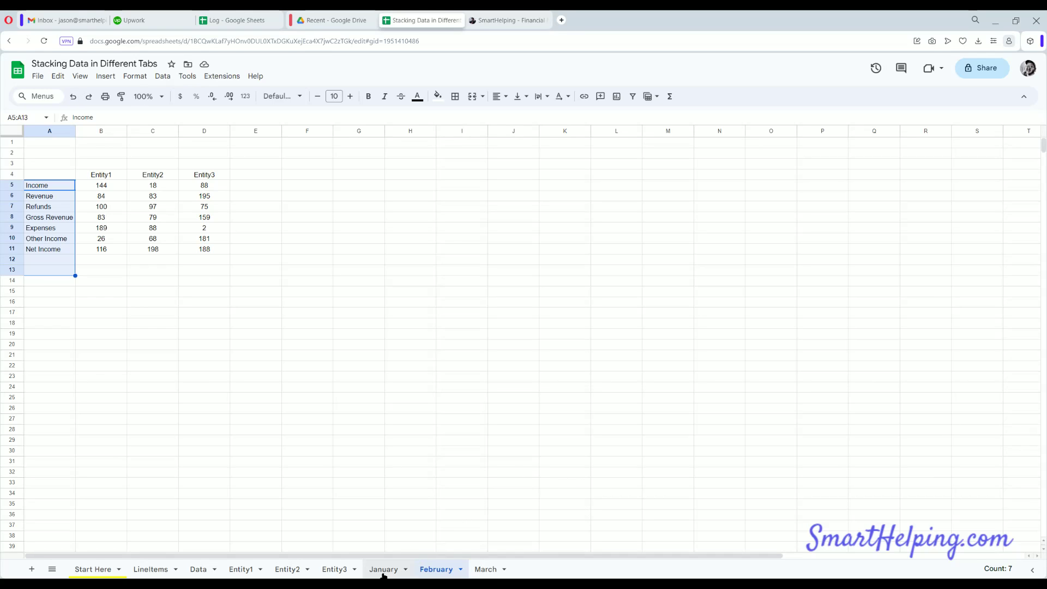
pyautogui.click(57, 189)
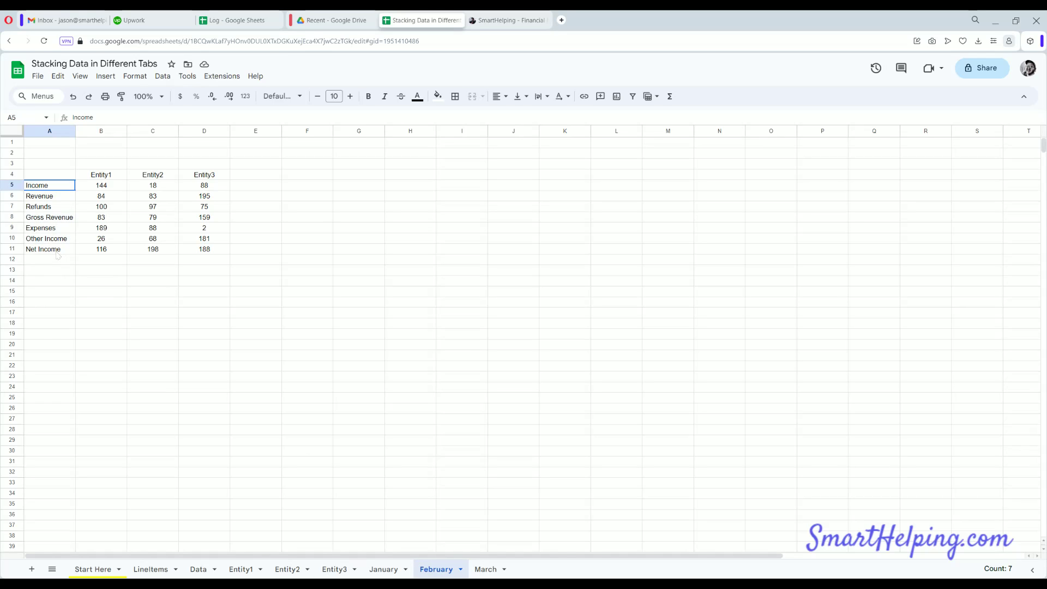
pyautogui.keyDown('shift'); pyautogui.click(57, 251); pyautogui.keyUp('shift')
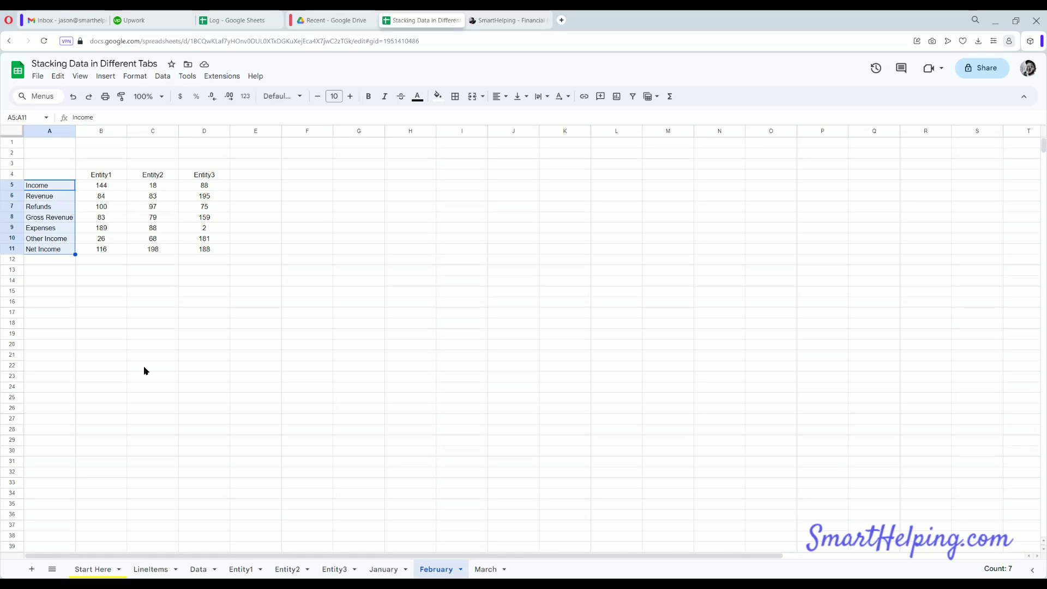
# Inspect the LineItems A1 UNIQUE formula and select the combined list down to row 13.
pyautogui.click(146, 570)
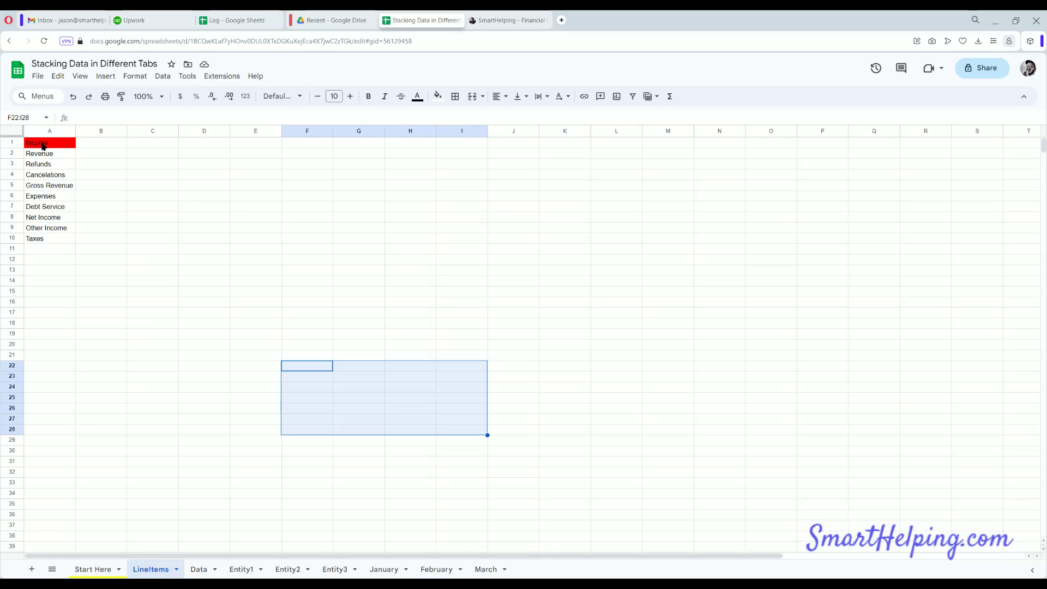
pyautogui.doubleClick(43, 146)
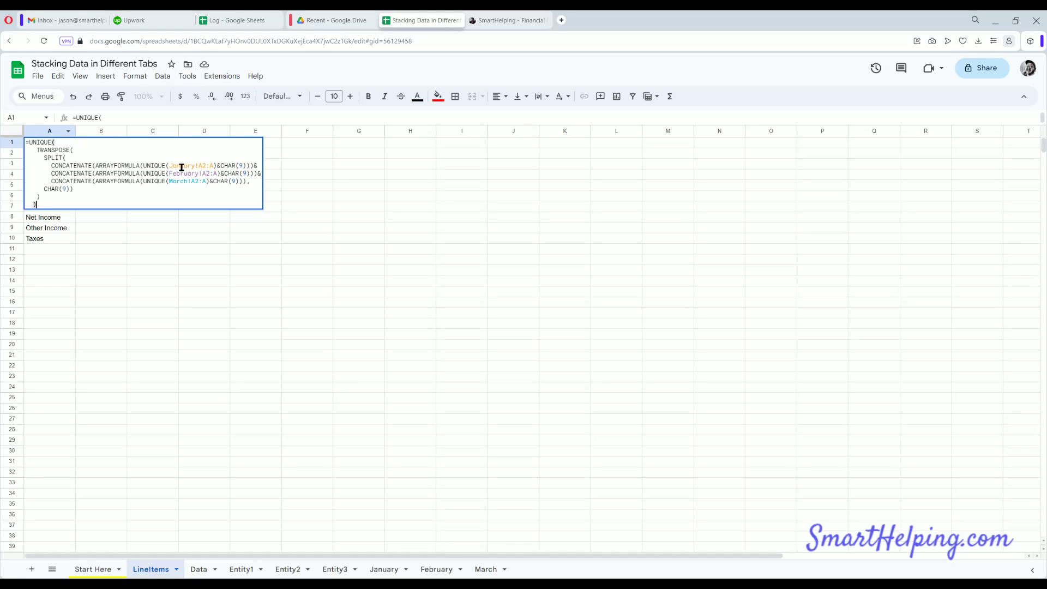
pyautogui.press('Return')
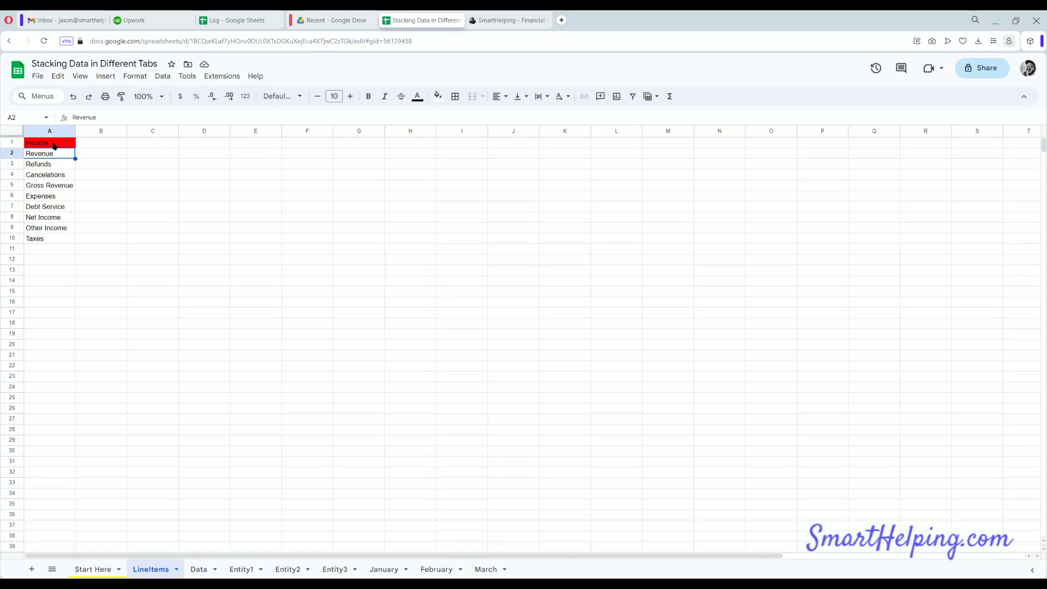
pyautogui.click(55, 145)
pyautogui.hotkey('shift', 'Down')
pyautogui.hotkey('shift', 'Down')
pyautogui.hotkey('shift', 'Down')
pyautogui.hotkey('shift', 'Down')
pyautogui.hotkey('shift', 'Down')
pyautogui.hotkey('shift', 'Down')
pyautogui.hotkey('shift', 'Down')
pyautogui.hotkey('shift', 'Down')
pyautogui.hotkey('shift', 'Down')
pyautogui.hotkey('shift', 'Down')
pyautogui.hotkey('shift', 'Down')
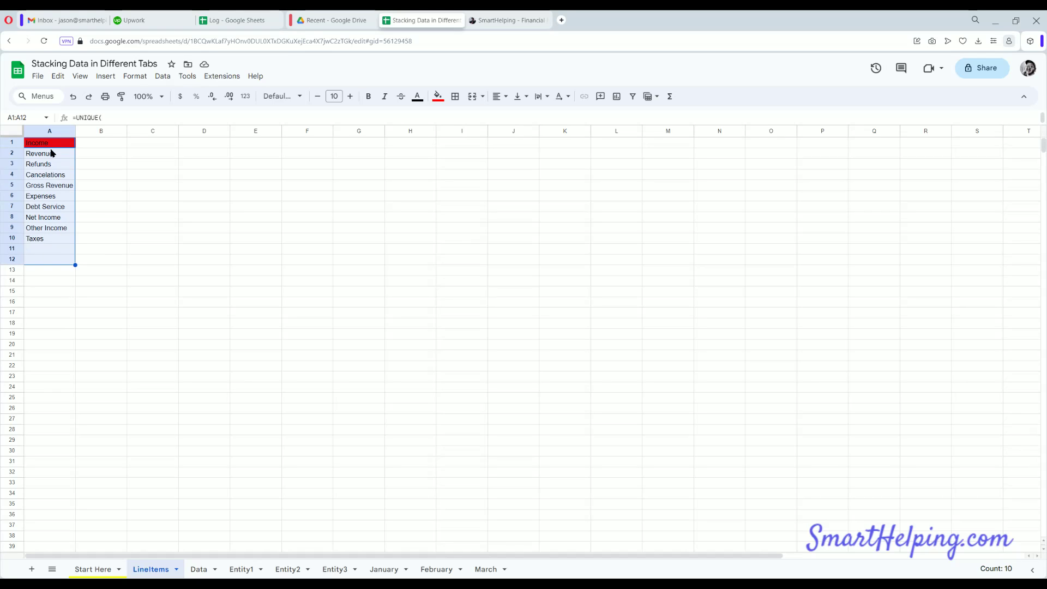
pyautogui.hotkey('shift', 'Down')
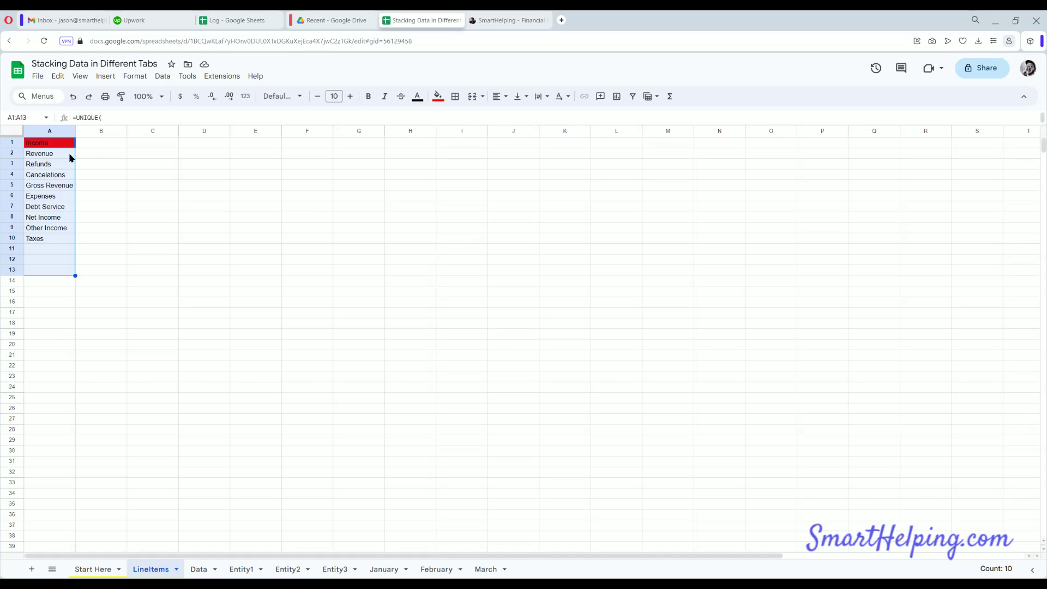
# Compare the January and February labels with LineItems and recheck the A1 formula.
pyautogui.click(391, 568)
pyautogui.click(442, 567)
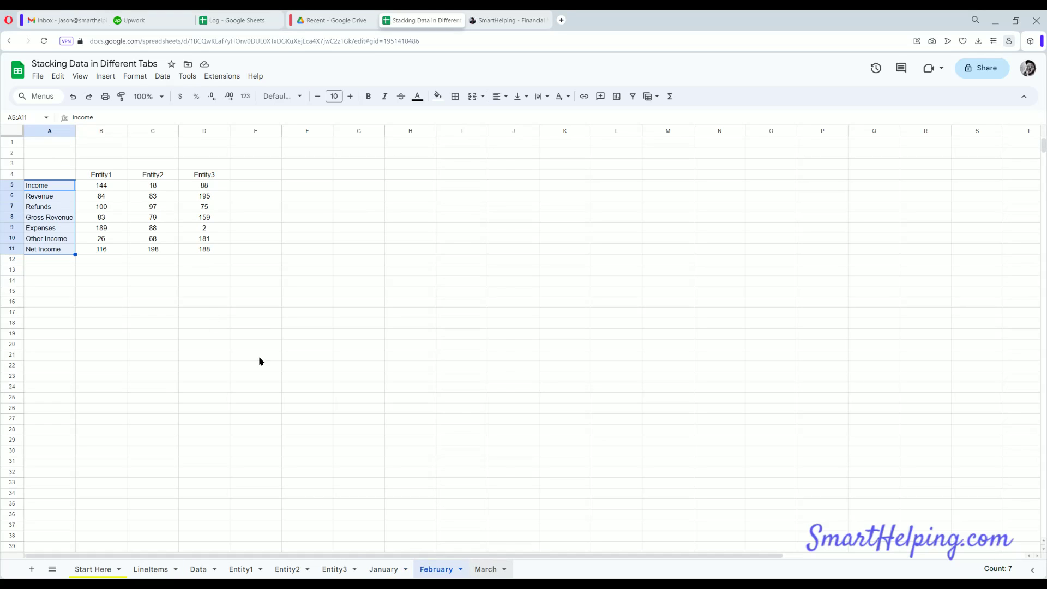
pyautogui.click(154, 569)
pyautogui.click(222, 400)
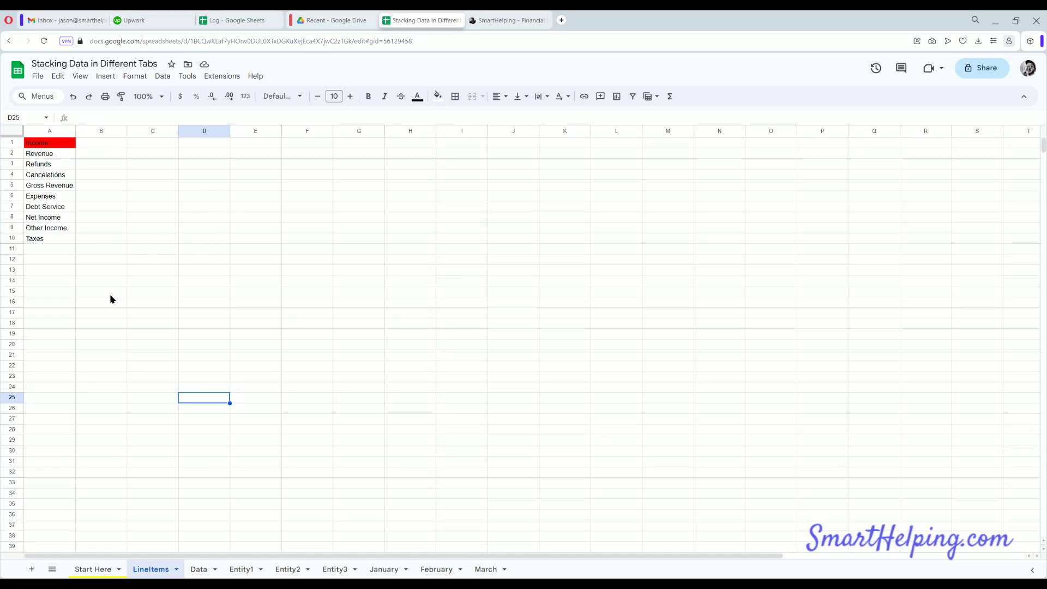
pyautogui.click(55, 147)
pyautogui.doubleClick(56, 143)
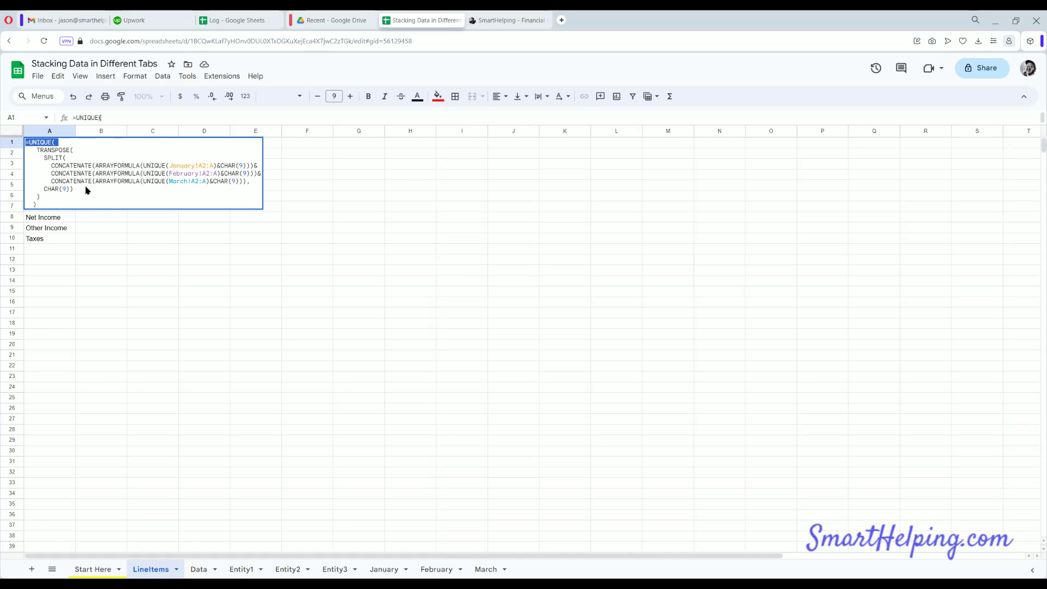
pyautogui.press('Return')
pyautogui.click(44, 147)
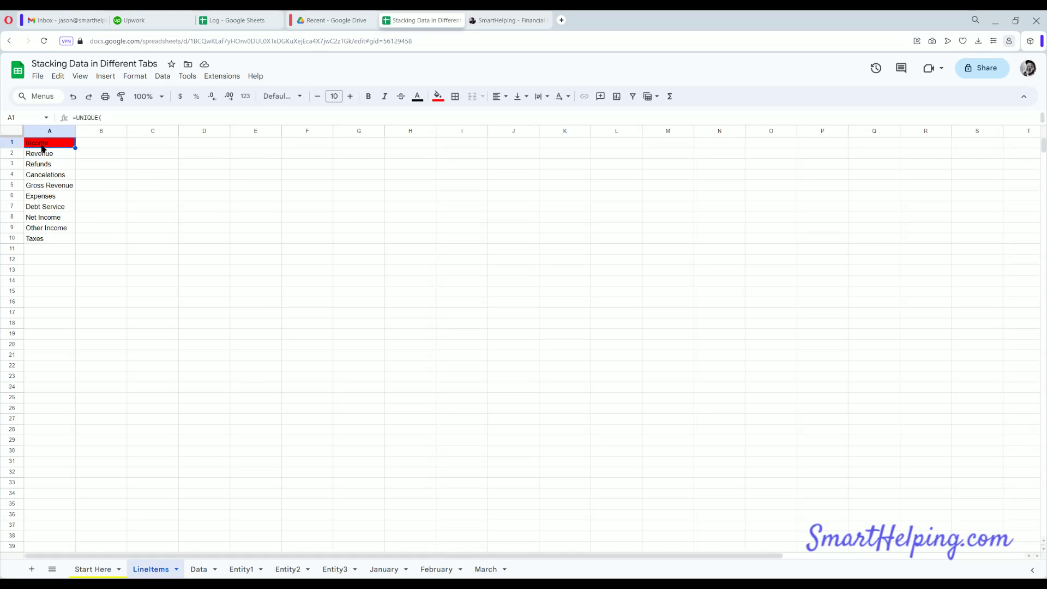
# Add test123 below Net Income on January, reload, and find it in LineItems.
pyautogui.click(385, 570)
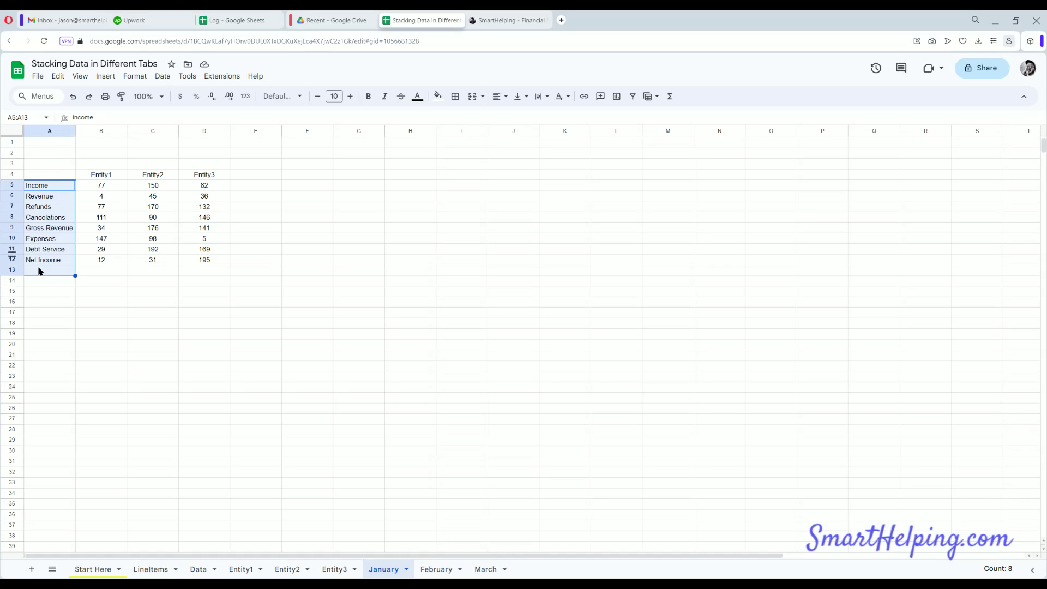
pyautogui.click(40, 270)
pyautogui.write('test123')
pyautogui.press('Return')
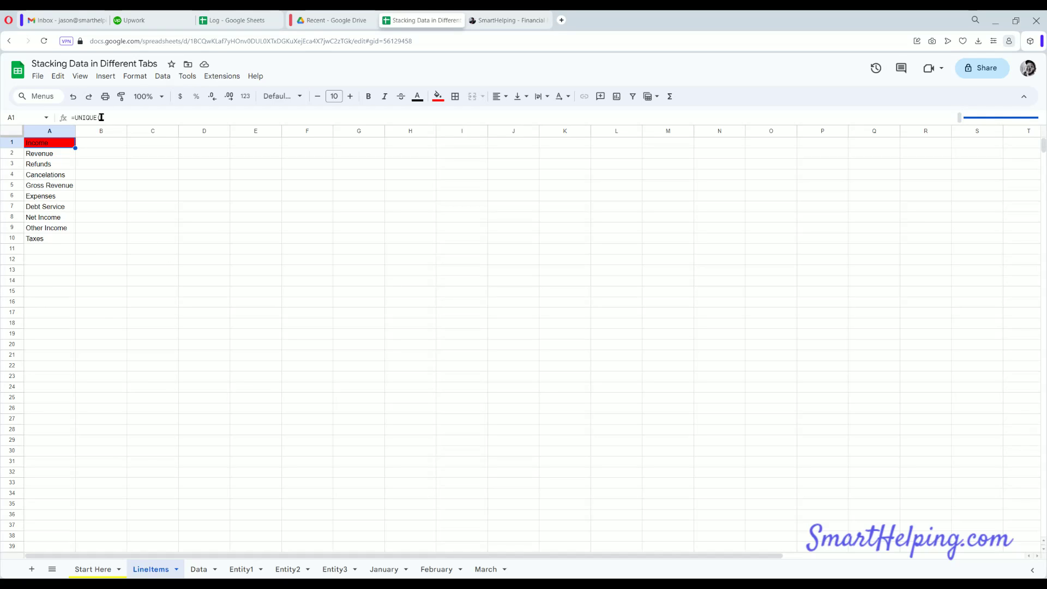
pyautogui.click(45, 42)
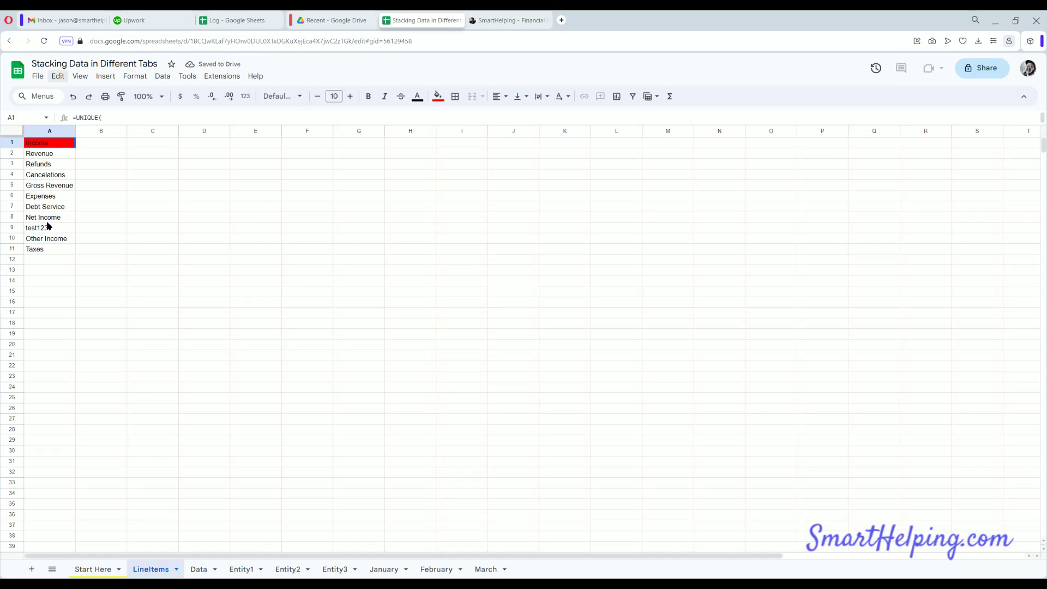
pyautogui.click(48, 227)
# Add test111 below test123 on January and confirm it appears in LineItems.
pyautogui.click(384, 568)
pyautogui.click(40, 280)
pyautogui.write('test11')
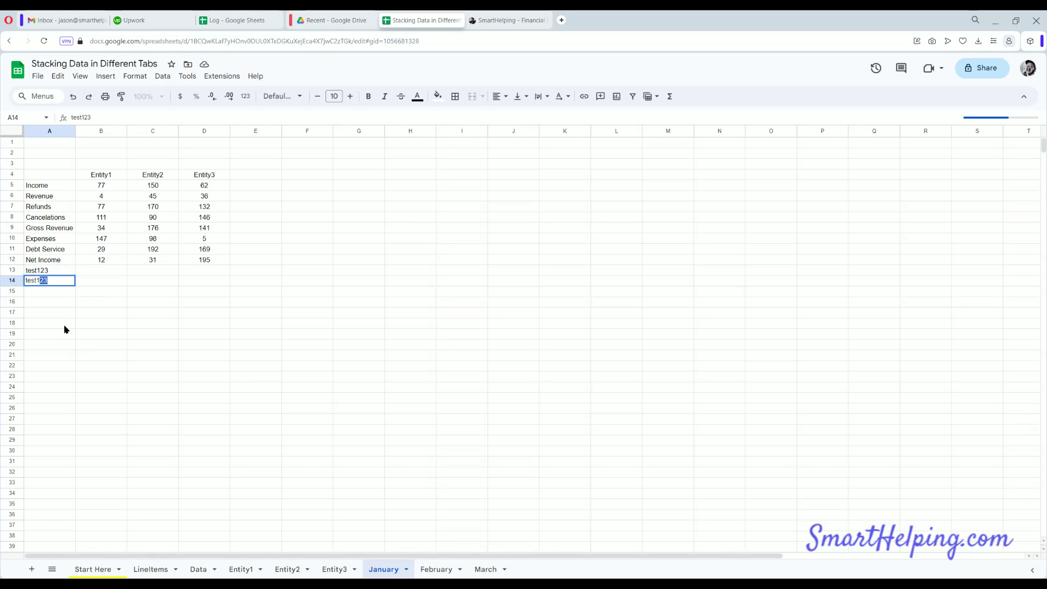
pyautogui.click(65, 340)
pyautogui.click(137, 569)
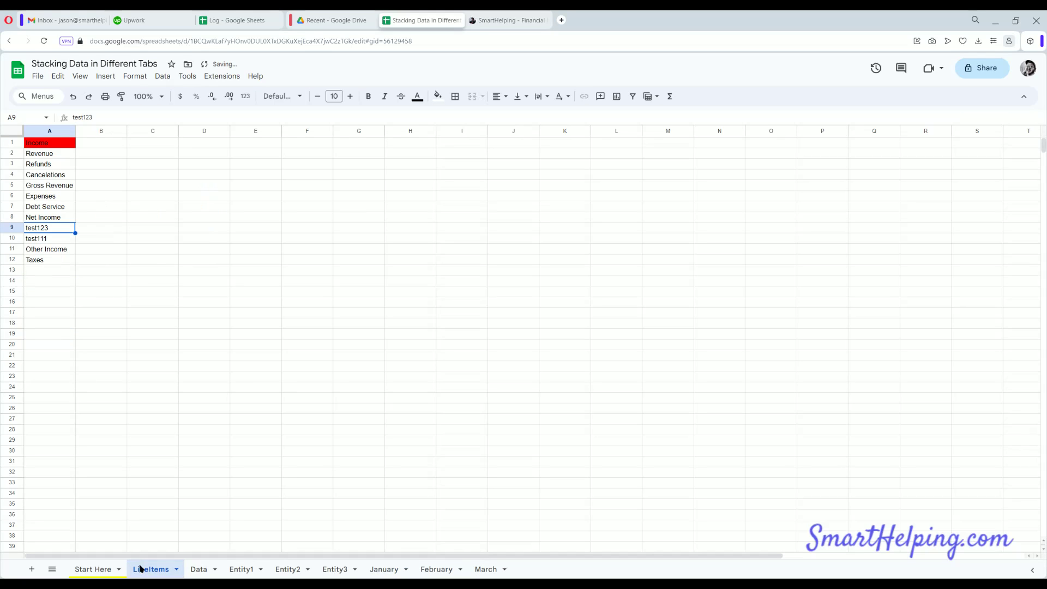
pyautogui.click(48, 241)
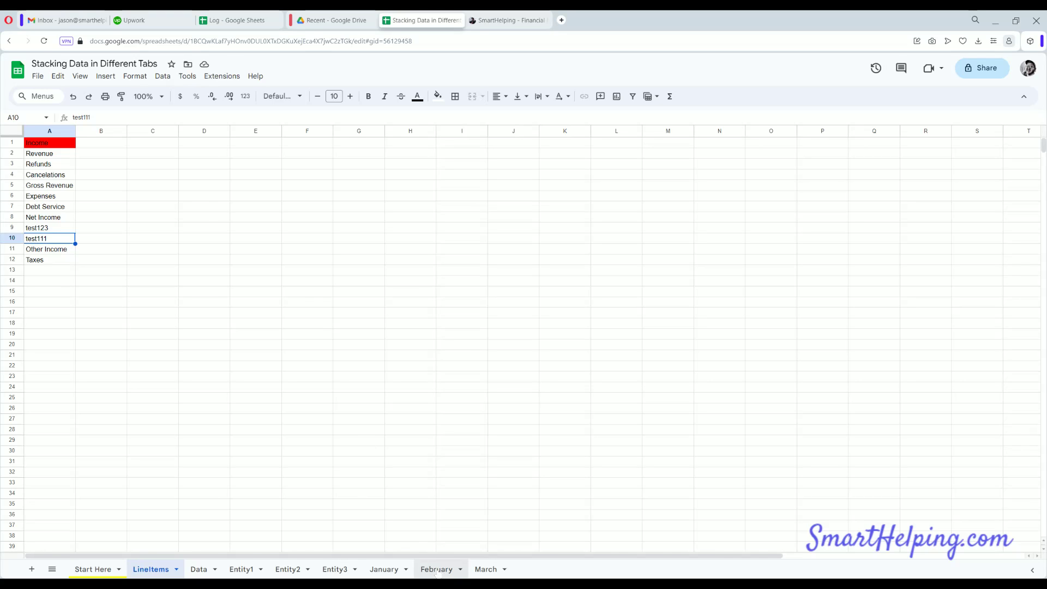
# Add a test entry below Net Income on February and recheck the LineItems A1 formula.
pyautogui.click(438, 569)
pyautogui.click(47, 259)
pyautogui.write('test1')
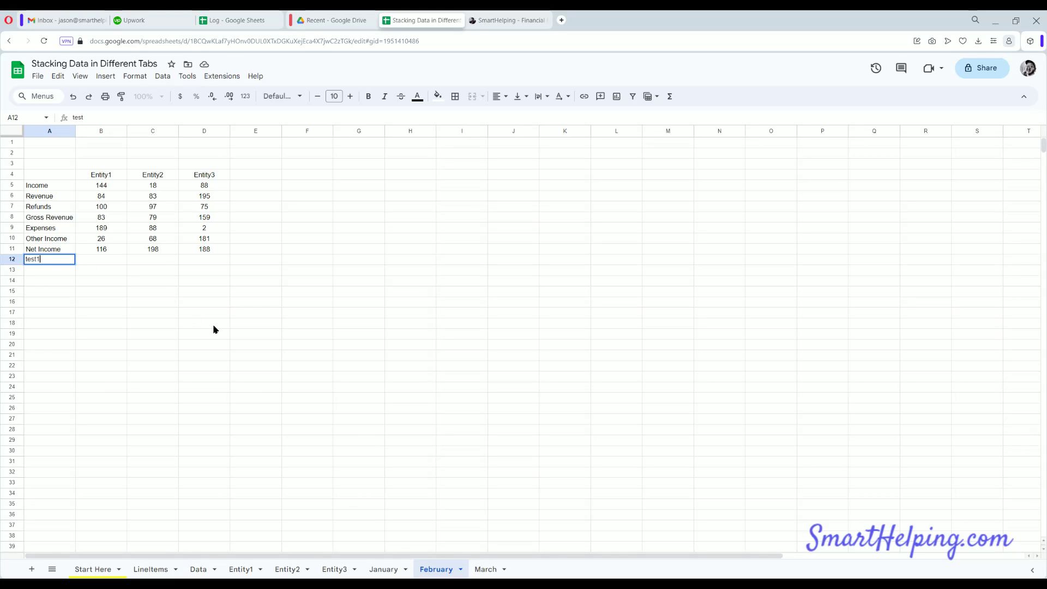
pyautogui.write('11')
pyautogui.click(356, 364)
pyautogui.click(153, 569)
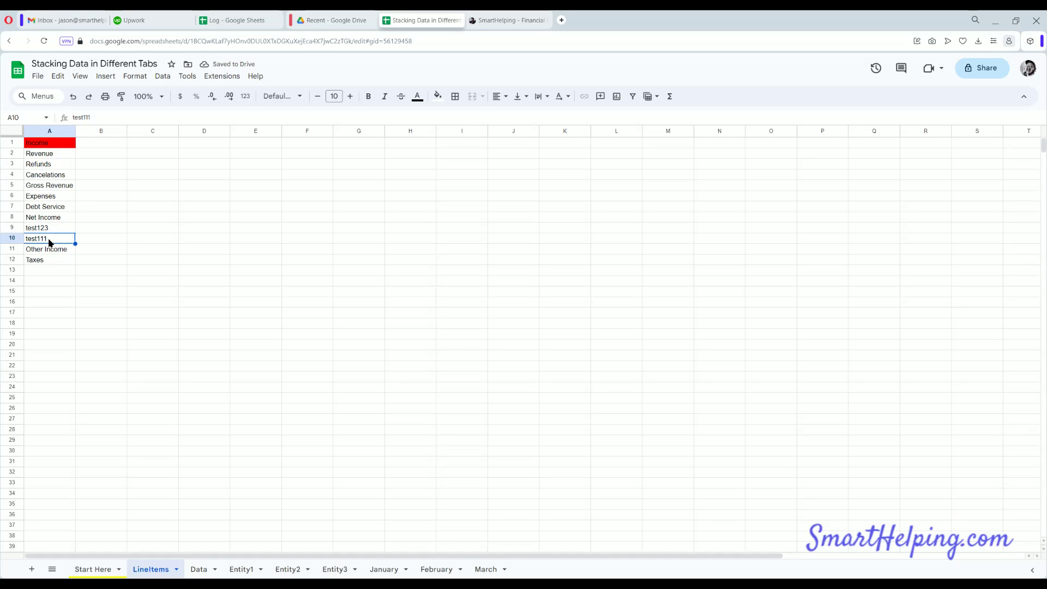
pyautogui.click(49, 143)
pyautogui.hotkey('ctrl', 'shift', 'Down')
pyautogui.hotkey('shift', 'Down')
pyautogui.hotkey('shift', 'Down')
pyautogui.hotkey('shift', 'Down')
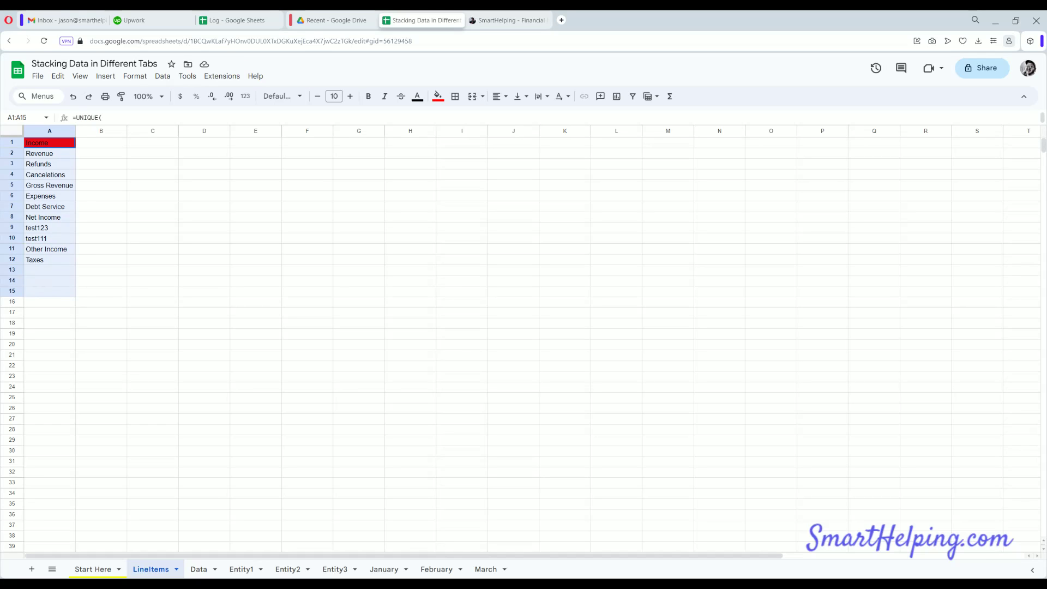
pyautogui.doubleClick(52, 148)
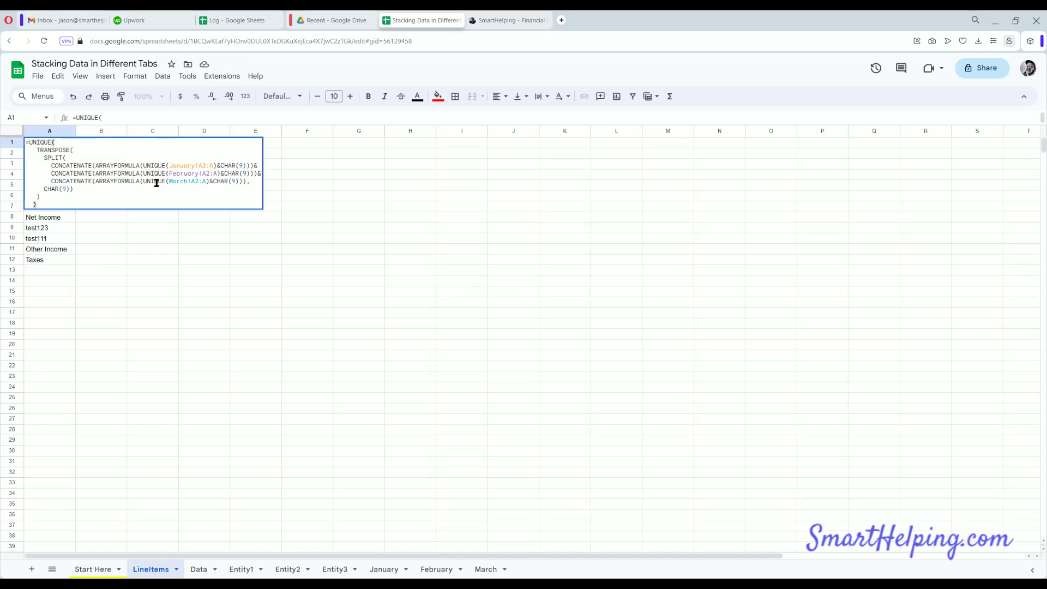
pyautogui.press('Return')
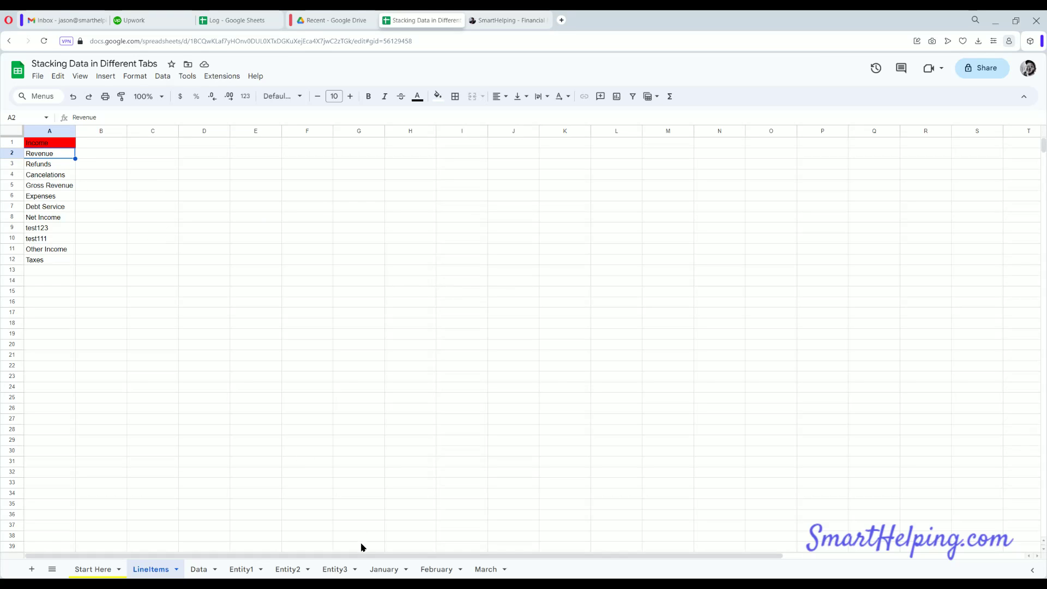
# Review the January, February and March sheets, then check the Entity1 sheet.
pyautogui.click(389, 568)
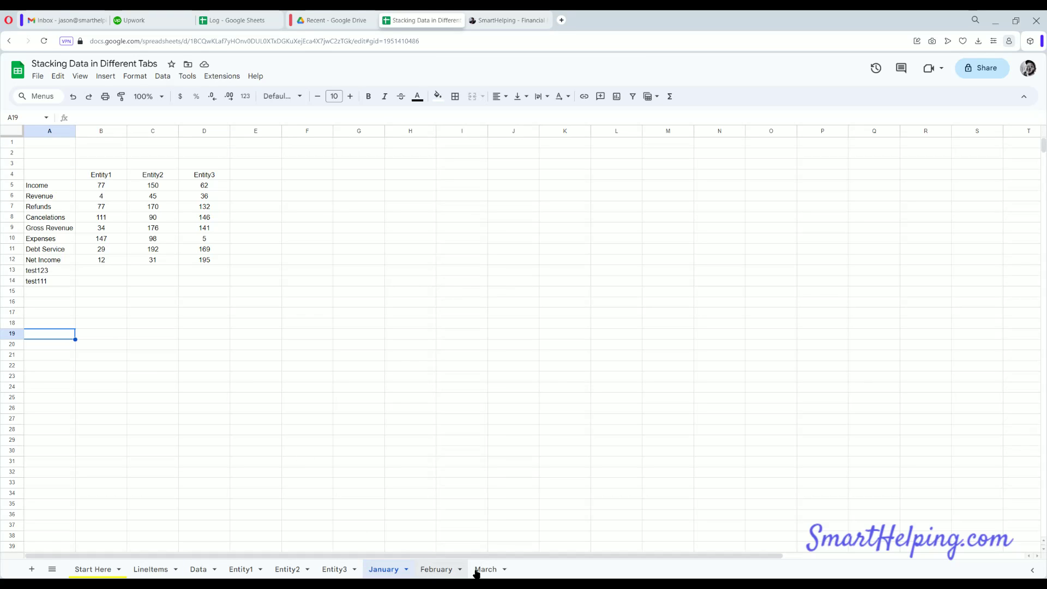
pyautogui.click(439, 569)
pyautogui.click(477, 570)
pyautogui.click(388, 570)
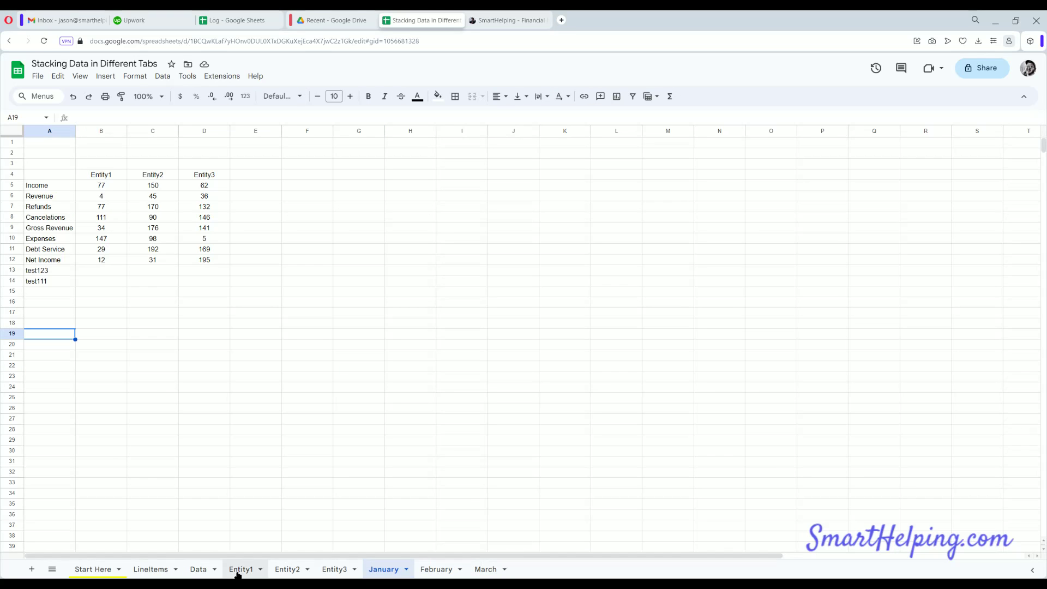
pyautogui.click(104, 175)
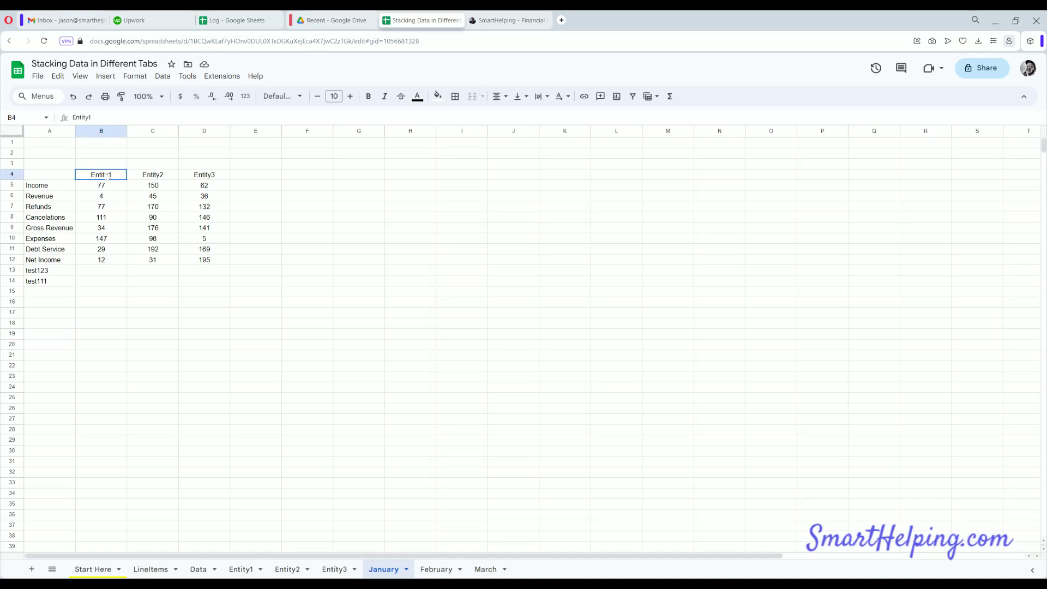
pyautogui.click(152, 175)
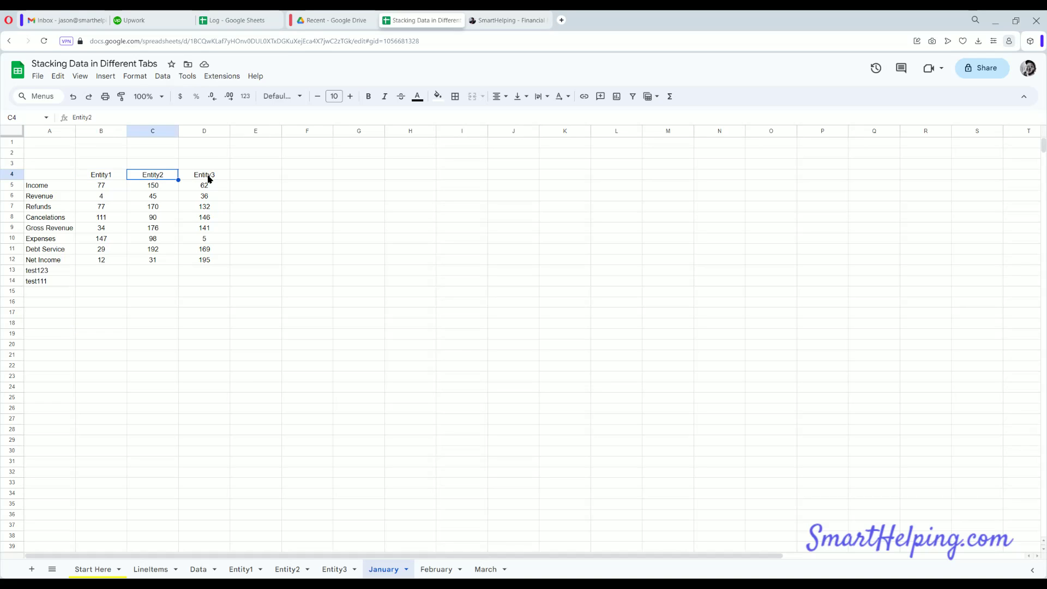
pyautogui.click(241, 569)
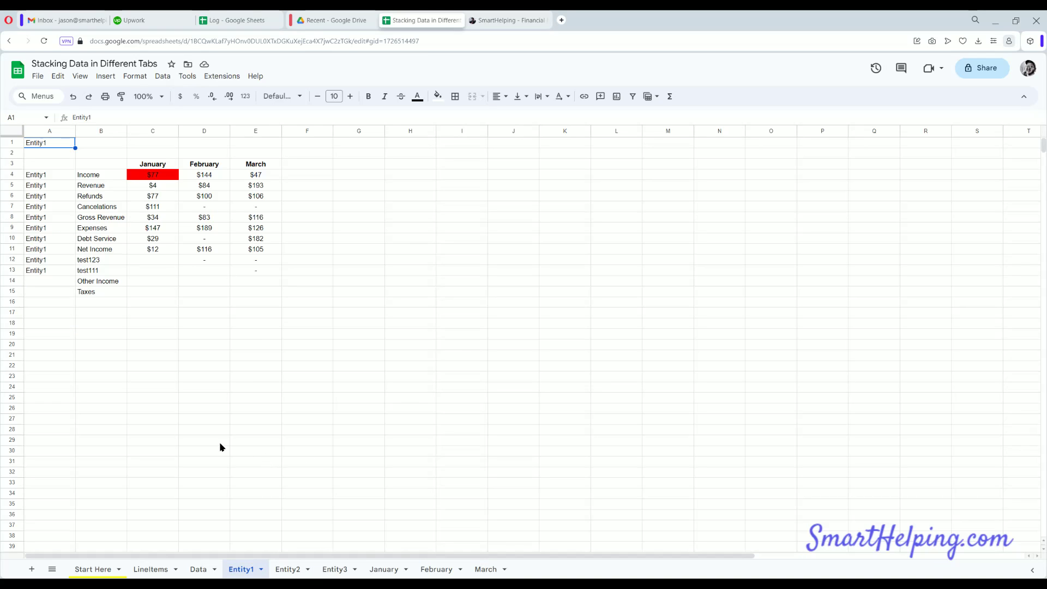
# Delete the test123 and test111 line items from January and check Entity1.
pyautogui.click(487, 570)
pyautogui.click(384, 569)
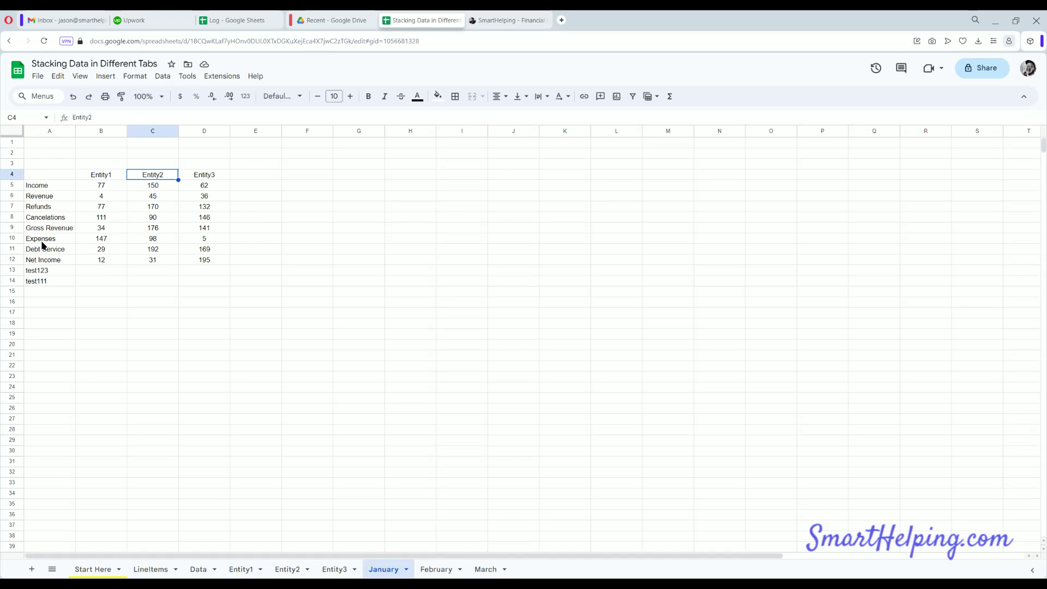
pyautogui.click(48, 270)
pyautogui.press('Delete')
pyautogui.click(48, 280)
pyautogui.press('Delete')
pyautogui.click(49, 333)
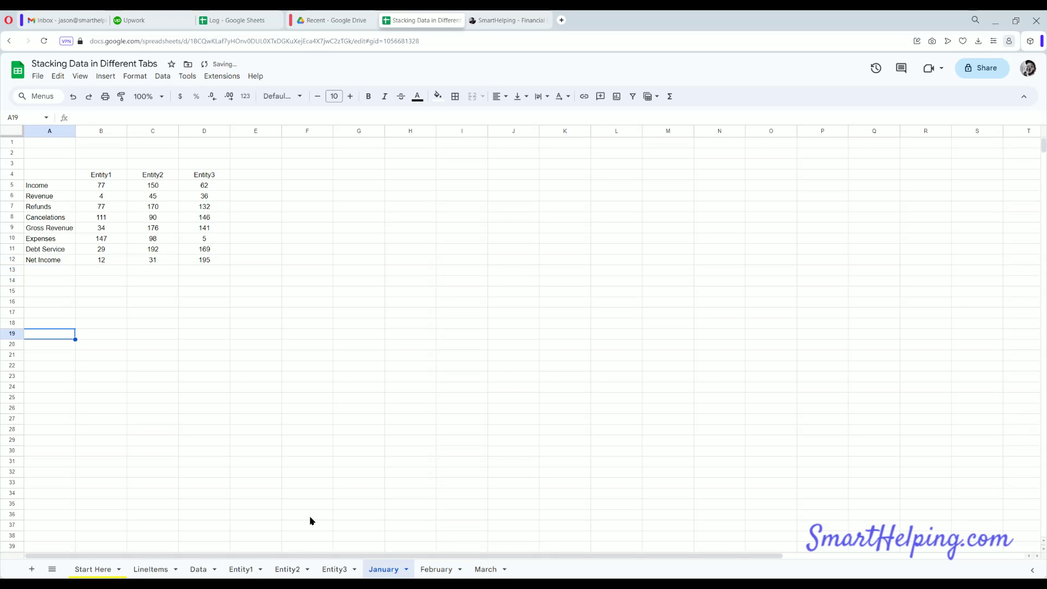
pyautogui.click(241, 569)
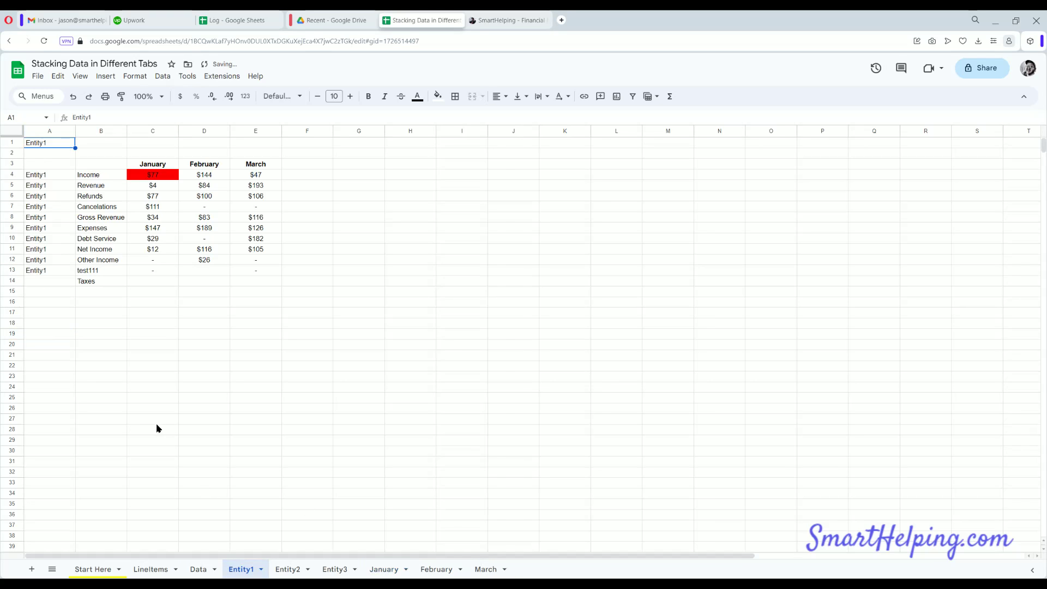
# Reload the spreadsheet and recheck LineItems, March, February and Entity1.
pyautogui.click(84, 175)
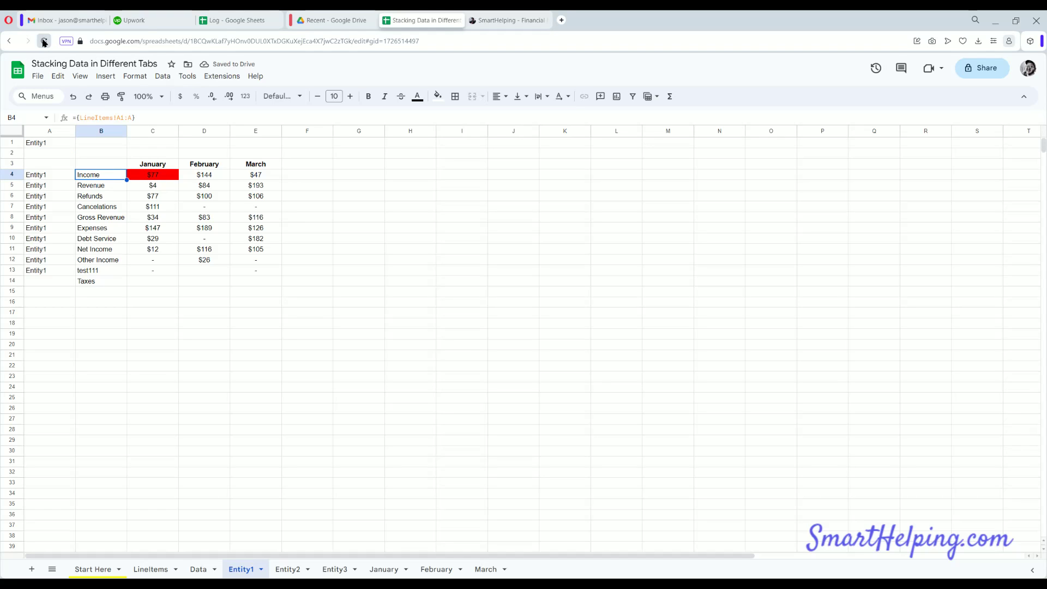
pyautogui.click(151, 569)
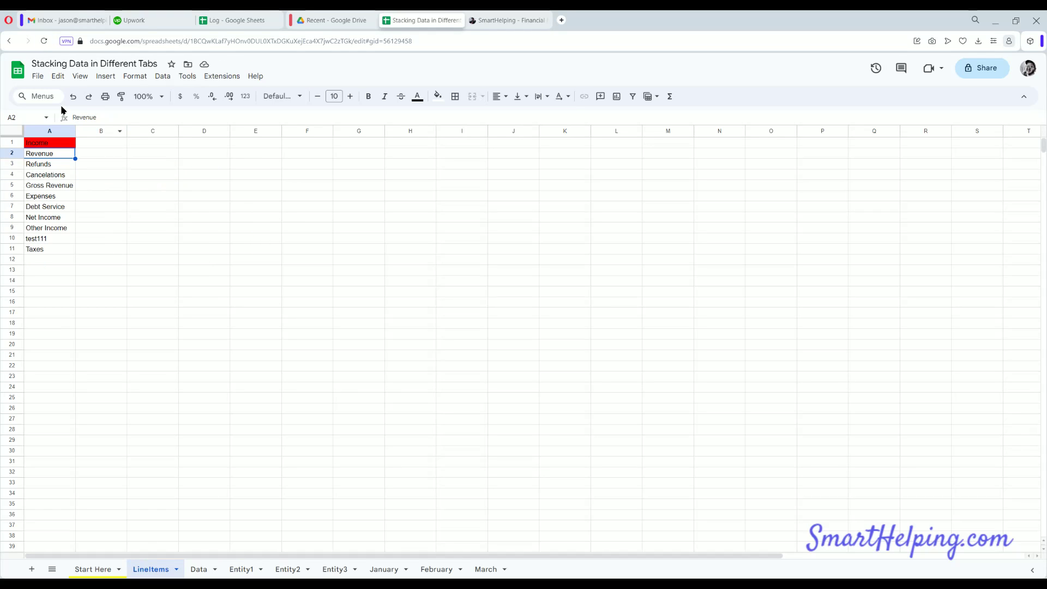
pyautogui.click(45, 41)
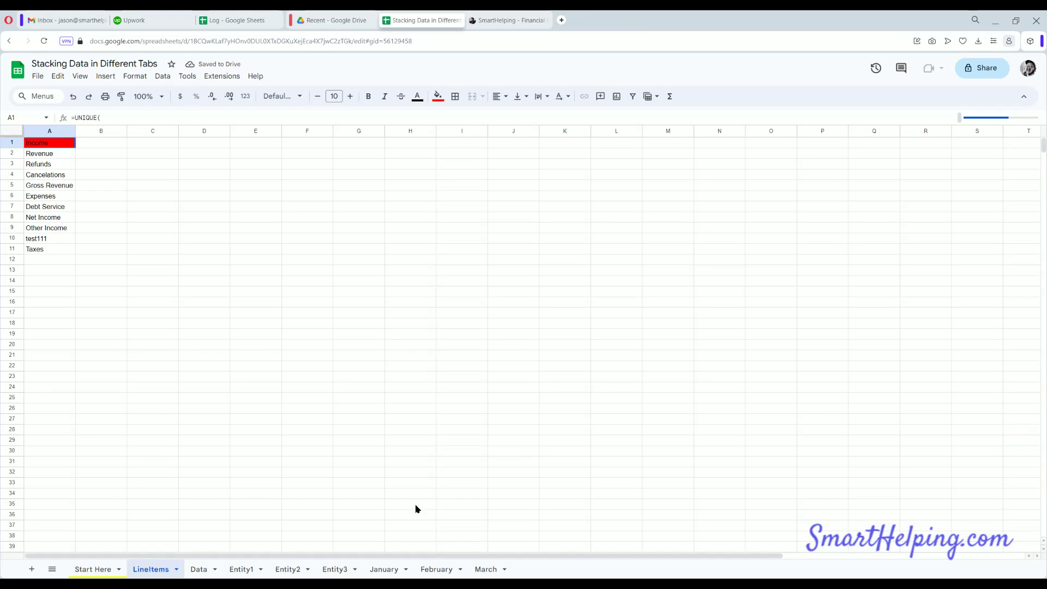
pyautogui.click(487, 569)
pyautogui.click(436, 567)
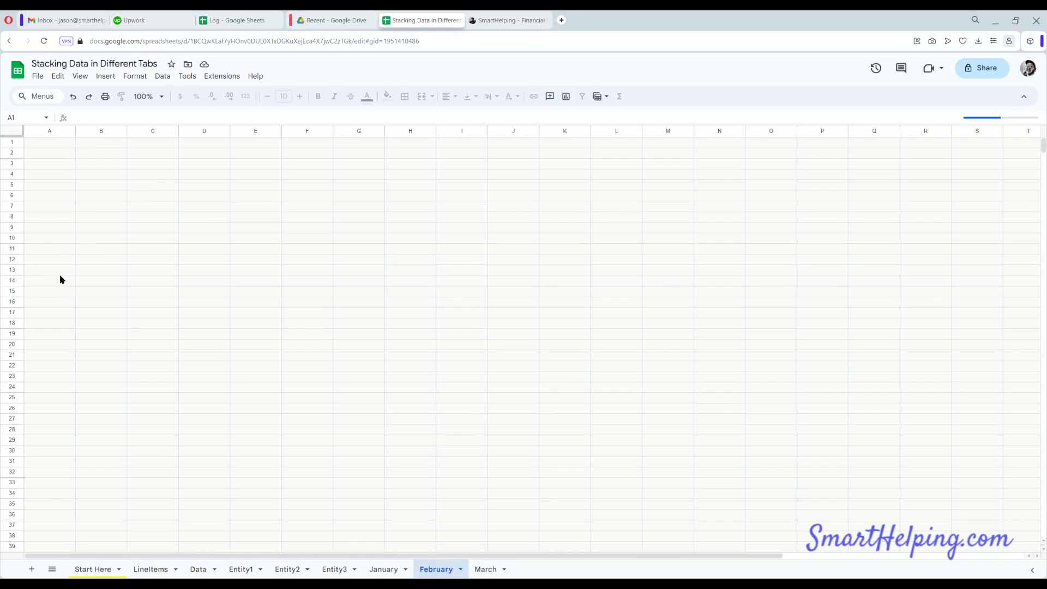
pyautogui.click(117, 388)
pyautogui.click(245, 570)
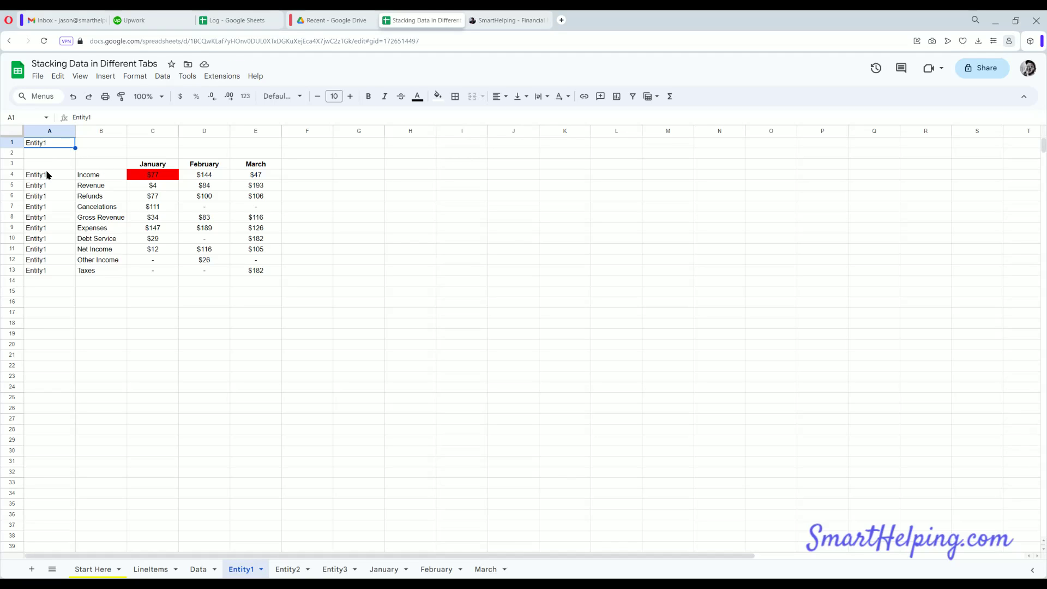
# Inspect Entity1's line-item range B4:B18, month headers and the C4 lookup formula.
pyautogui.click(100, 178)
pyautogui.moveTo(100, 177); pyautogui.dragTo(99, 331)
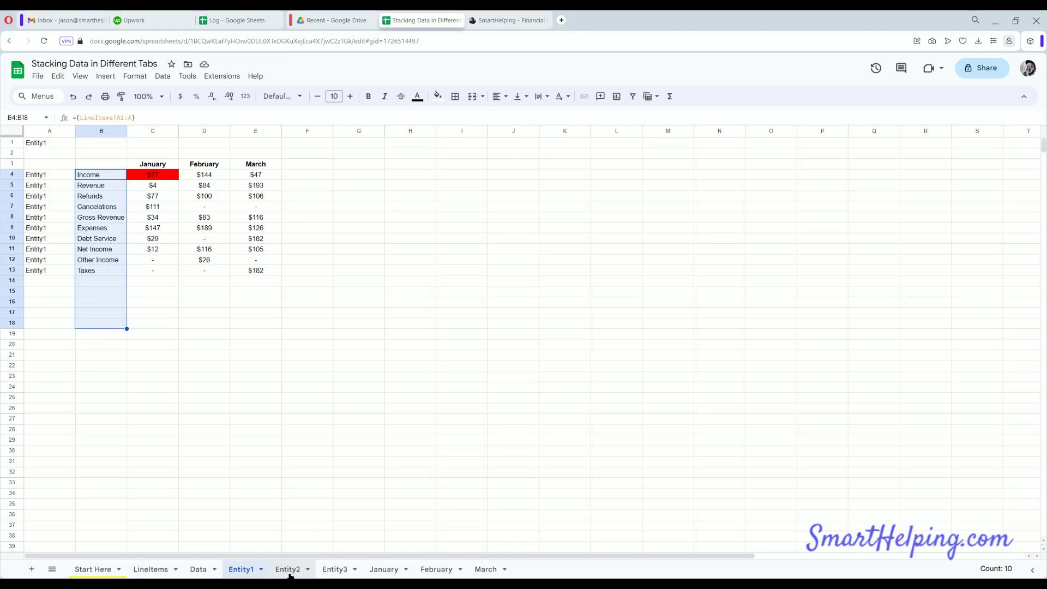
pyautogui.moveTo(151, 166); pyautogui.dragTo(413, 166)
pyautogui.doubleClick(153, 177)
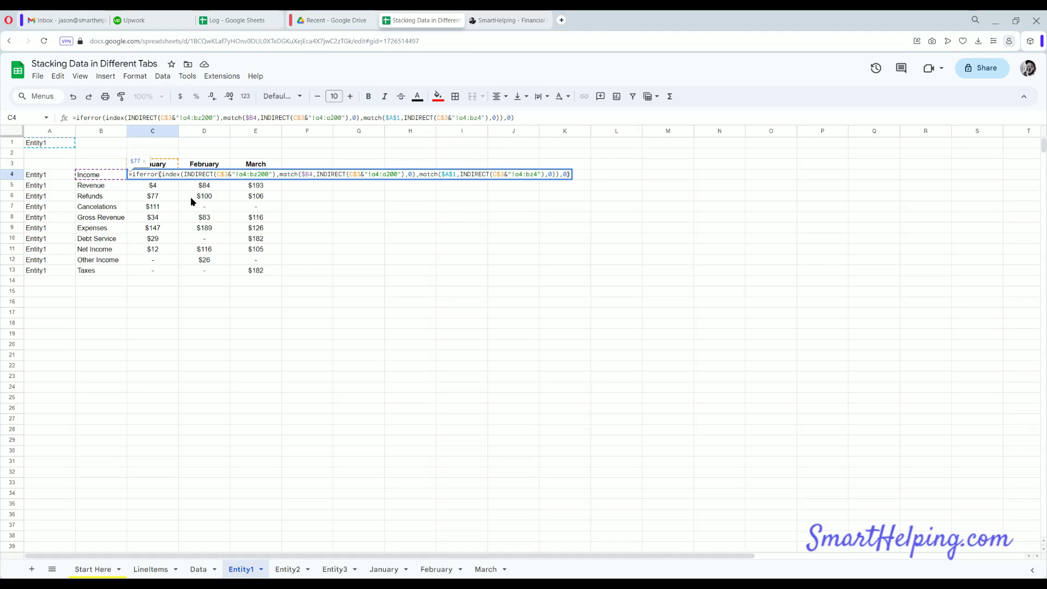
pyautogui.press('Return')
# Select January's line-item labels and the Entity1–Entity3 headers.
pyautogui.click(385, 569)
pyautogui.hotkey('ctrl', 'pagedown')
pyautogui.hotkey('ctrl', 'pagedown')
pyautogui.click(387, 570)
pyautogui.click(51, 184)
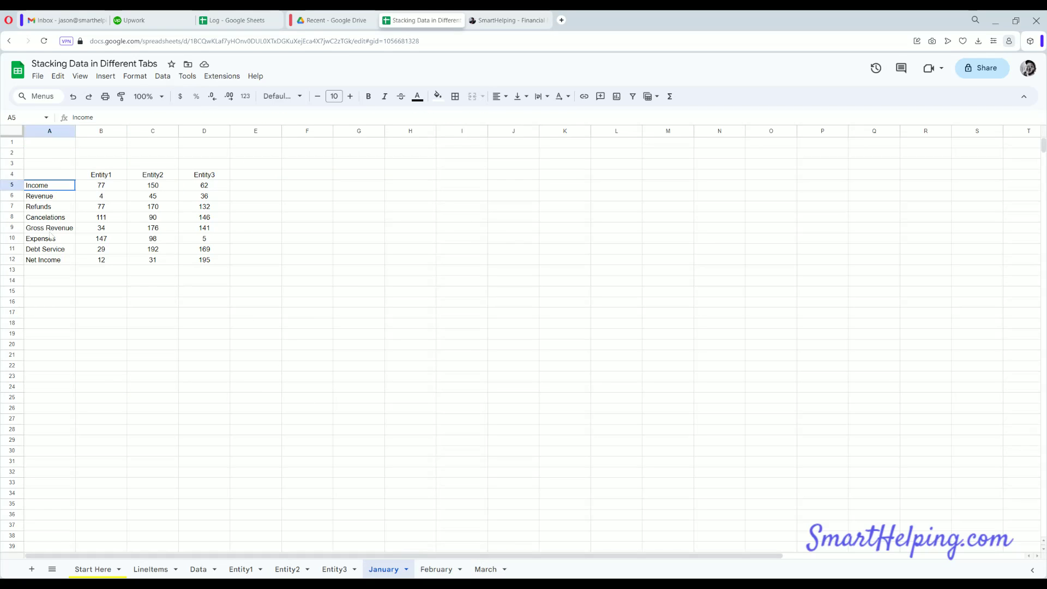
pyautogui.keyDown('shift'); pyautogui.click(53, 269); pyautogui.keyUp('shift')
pyautogui.click(100, 178)
pyautogui.hotkey('shift', 'Right')
pyautogui.hotkey('shift', 'Right')
pyautogui.hotkey('shift', 'Right')
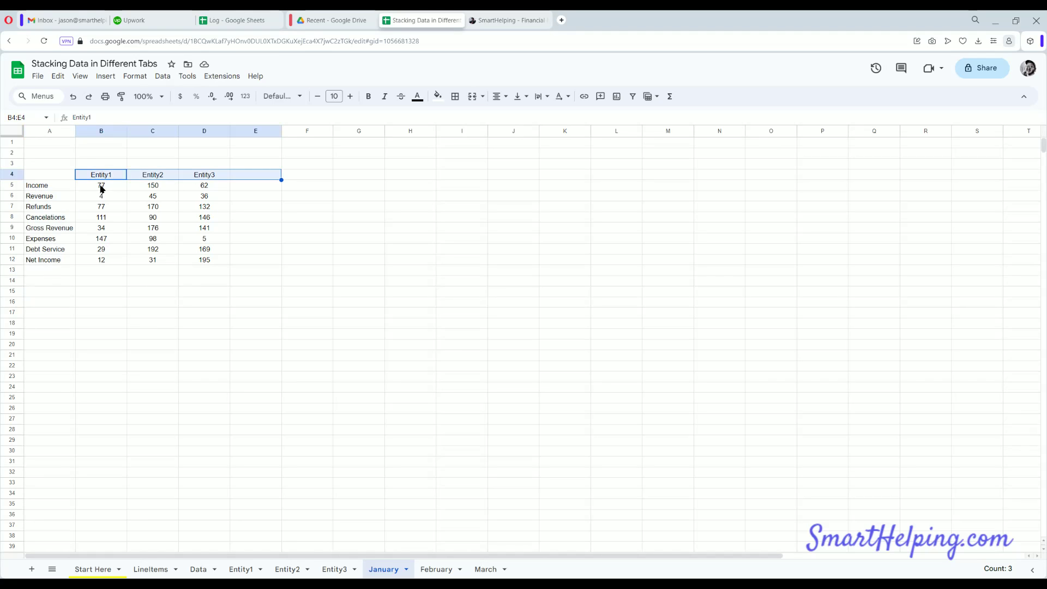
# Step through January's entity values and select Income through Debt Service.
pyautogui.click(97, 187)
pyautogui.press('Right')
pyautogui.press('Down')
pyautogui.press('Down')
pyautogui.press('Down')
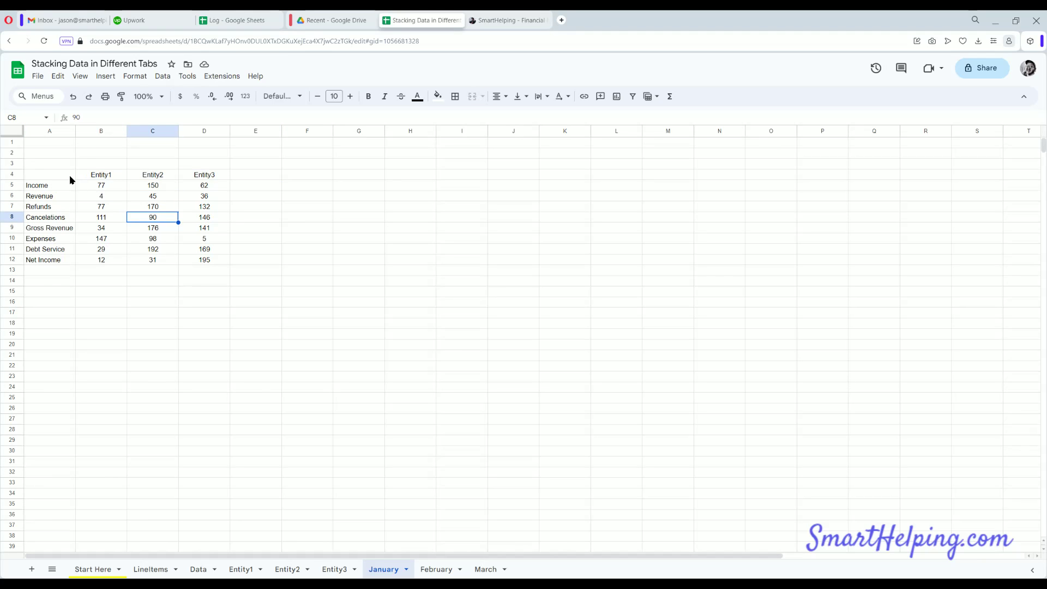
pyautogui.click(71, 180)
pyautogui.hotkey('shift', 'Right')
pyautogui.hotkey('shift', 'Right')
pyautogui.hotkey('shift', 'Right')
pyautogui.moveTo(55, 188); pyautogui.dragTo(49, 249)
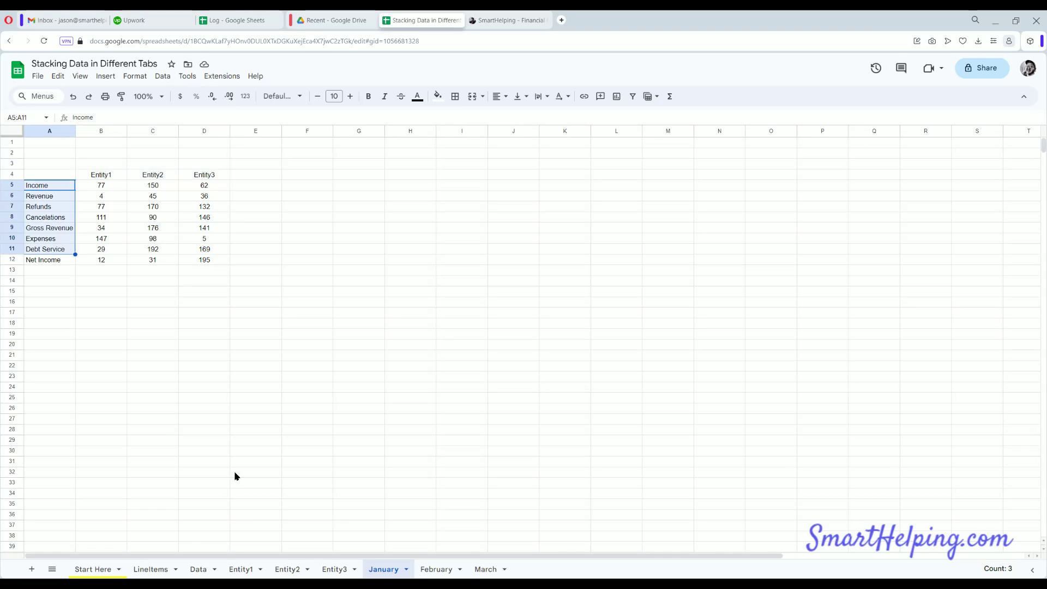
# On Entity1, inspect the January Cancelations formula and the A1 entity name.
pyautogui.click(237, 570)
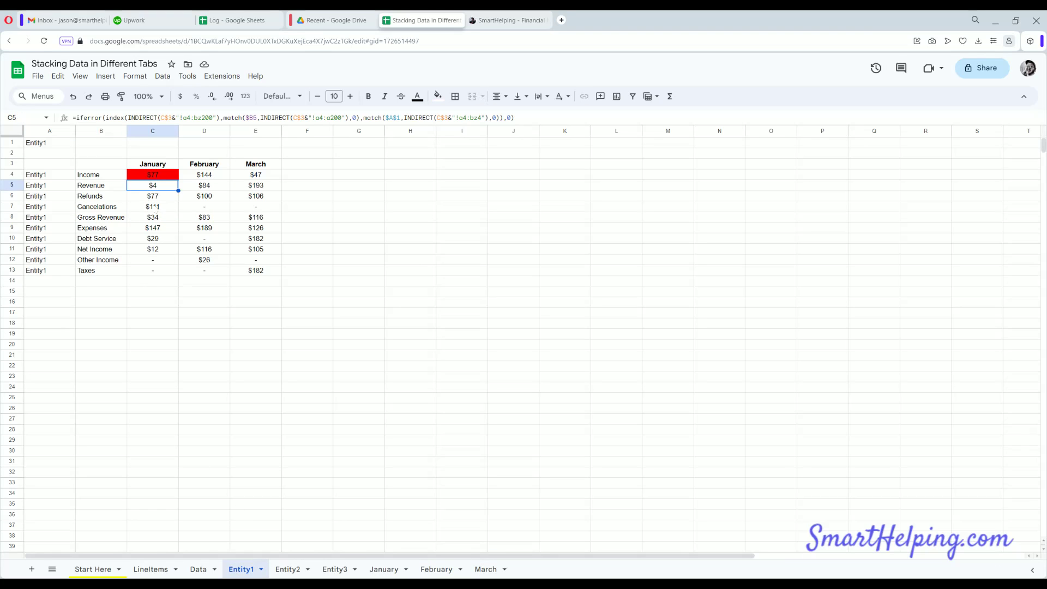
pyautogui.click(155, 207)
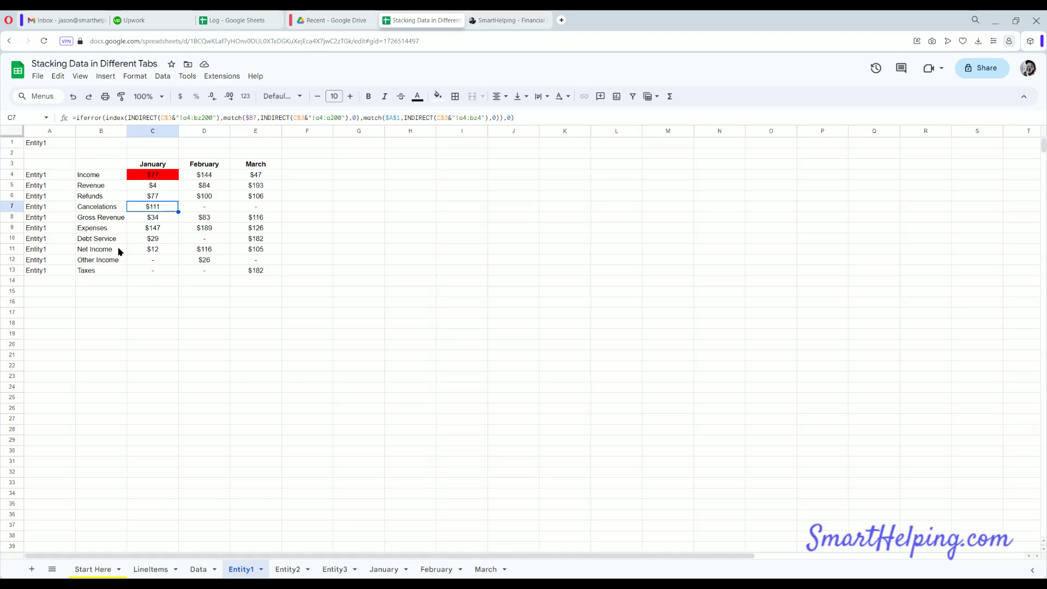
pyautogui.click(39, 146)
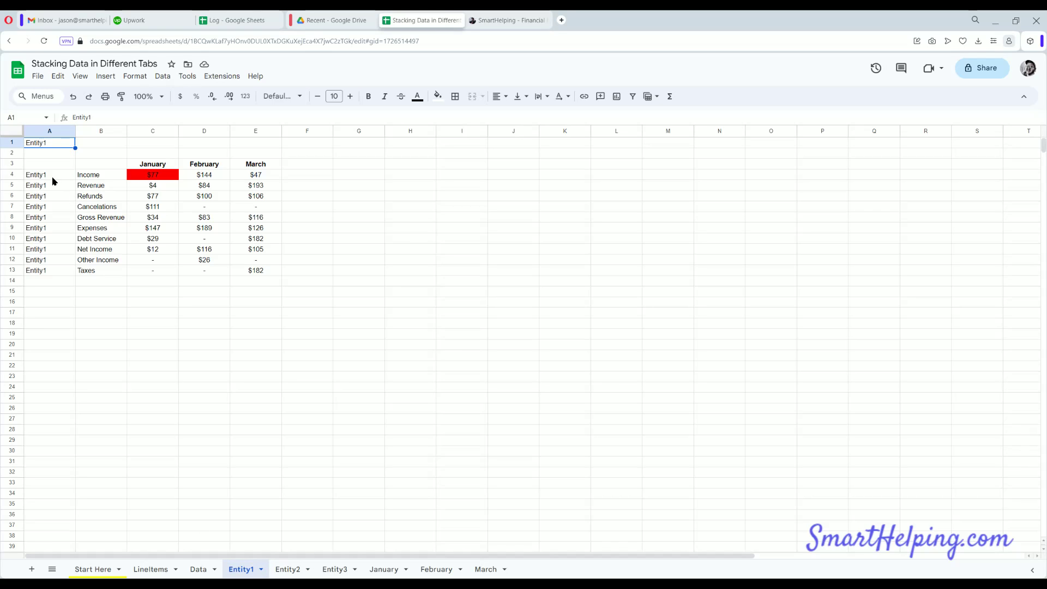
# Enter Entity2 in A1 to test the lookup, undo it, and review values C4:E13.
pyautogui.write('Entity2')
pyautogui.press('Return')
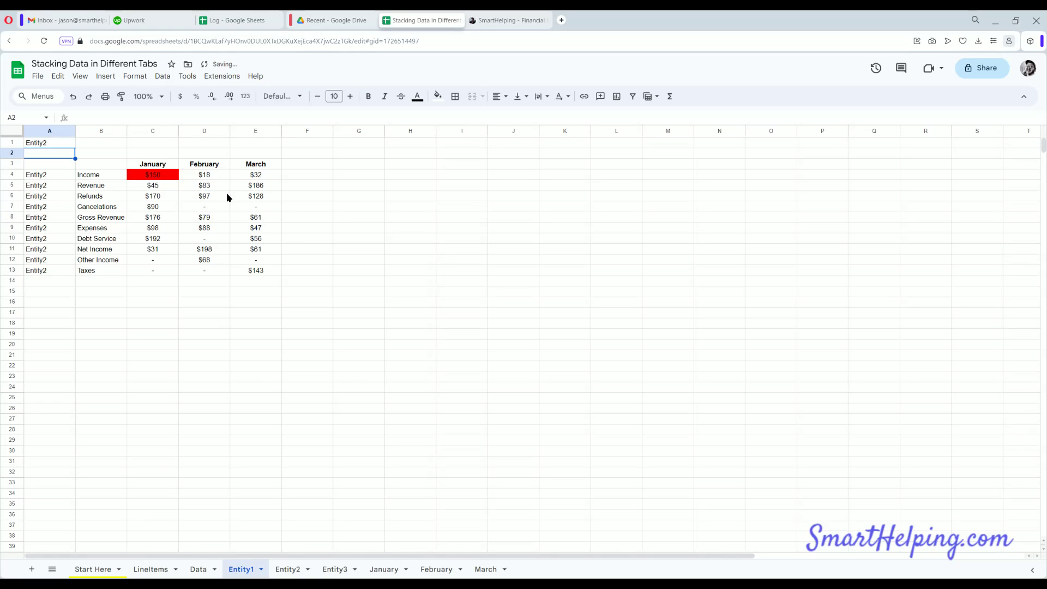
pyautogui.click(73, 96)
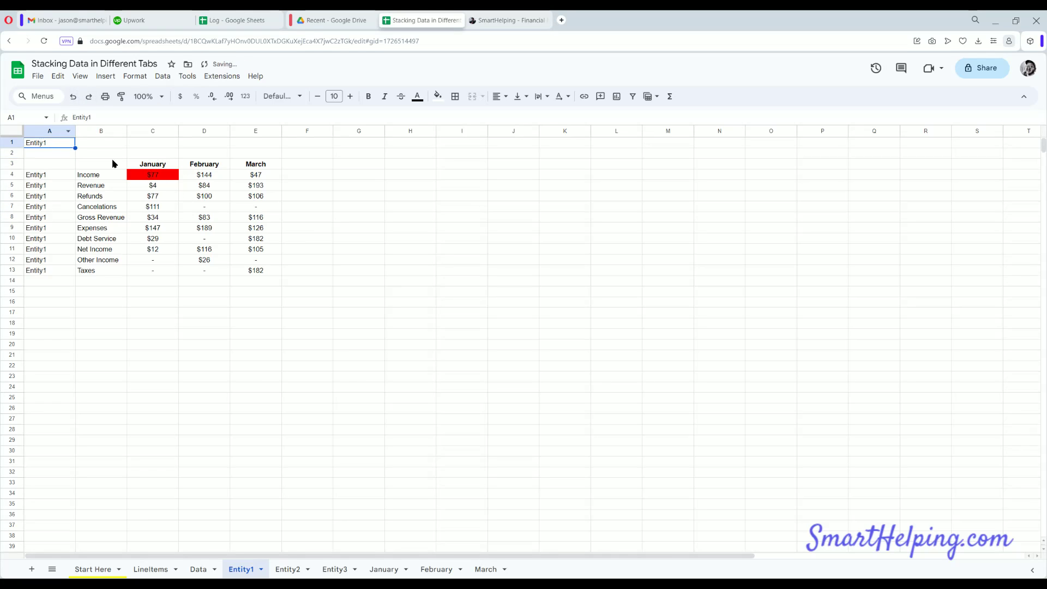
pyautogui.click(153, 166)
pyautogui.hotkey('ctrl', 'a')
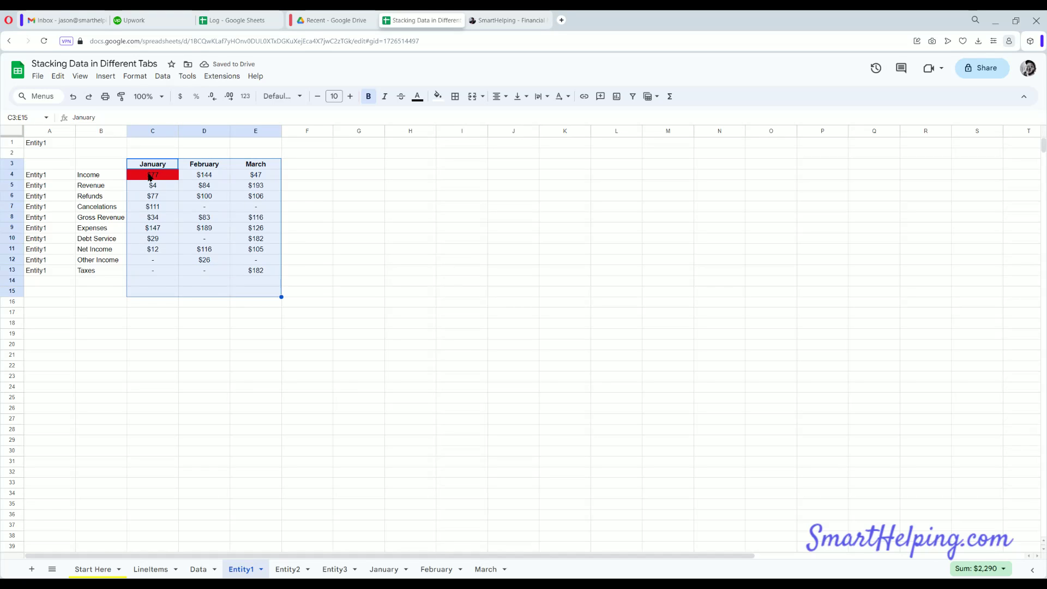
pyautogui.moveTo(150, 177); pyautogui.dragTo(254, 270)
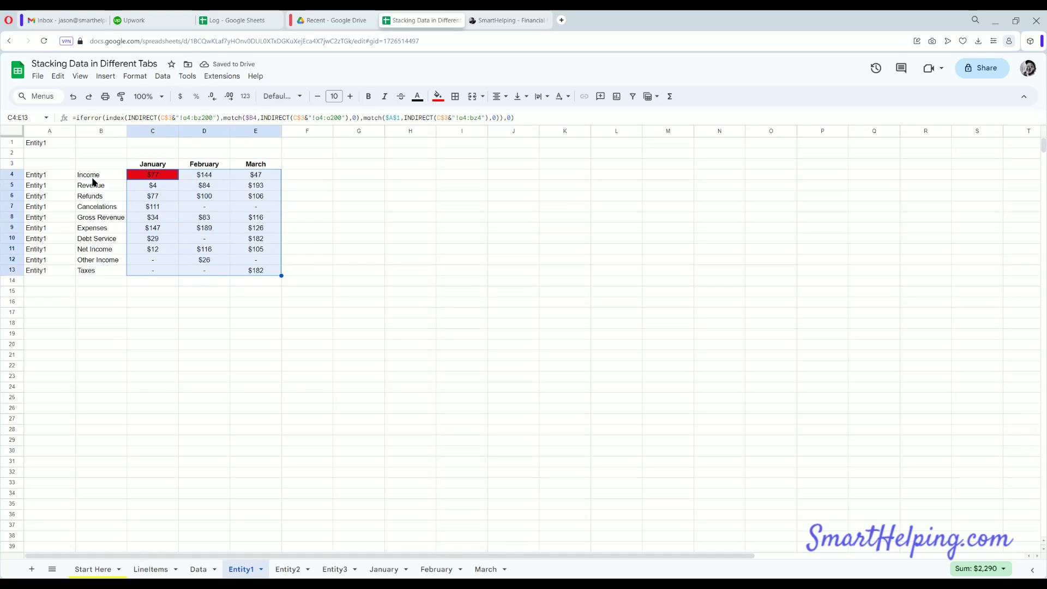
pyautogui.moveTo(97, 178); pyautogui.dragTo(101, 270)
# On the Entity2 and Entity3 sheets, inspect the line-item and entity-name formulas.
pyautogui.click(285, 570)
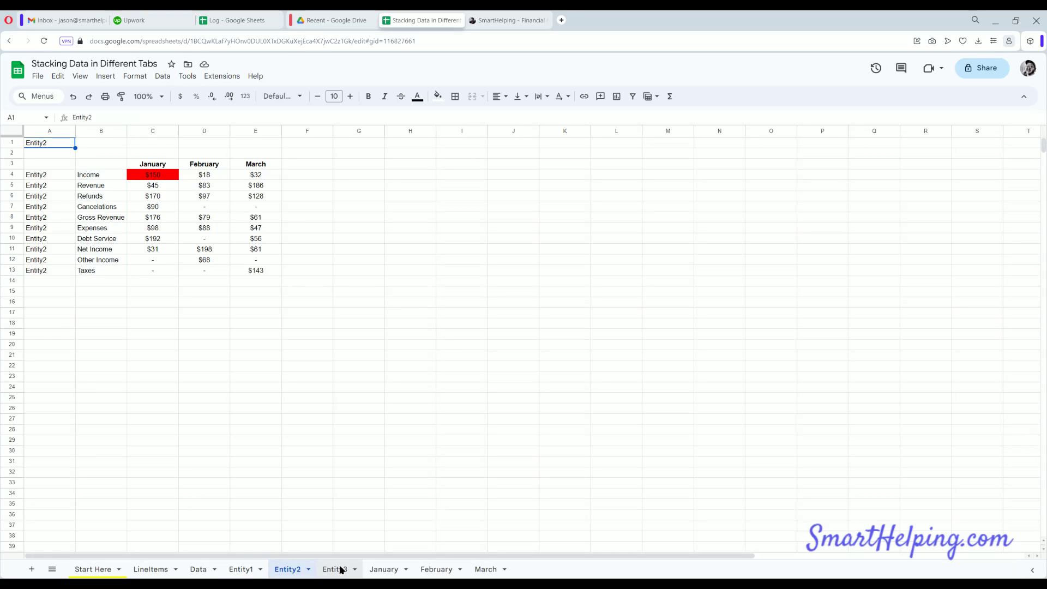
pyautogui.click(335, 569)
pyautogui.moveTo(152, 166); pyautogui.dragTo(415, 164)
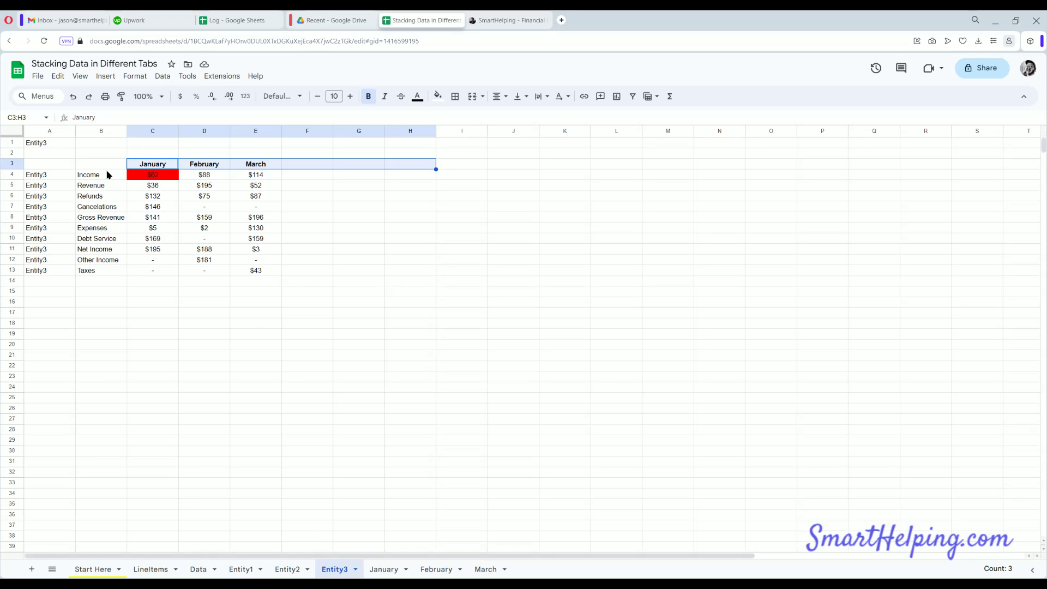
pyautogui.moveTo(99, 175); pyautogui.dragTo(100, 307)
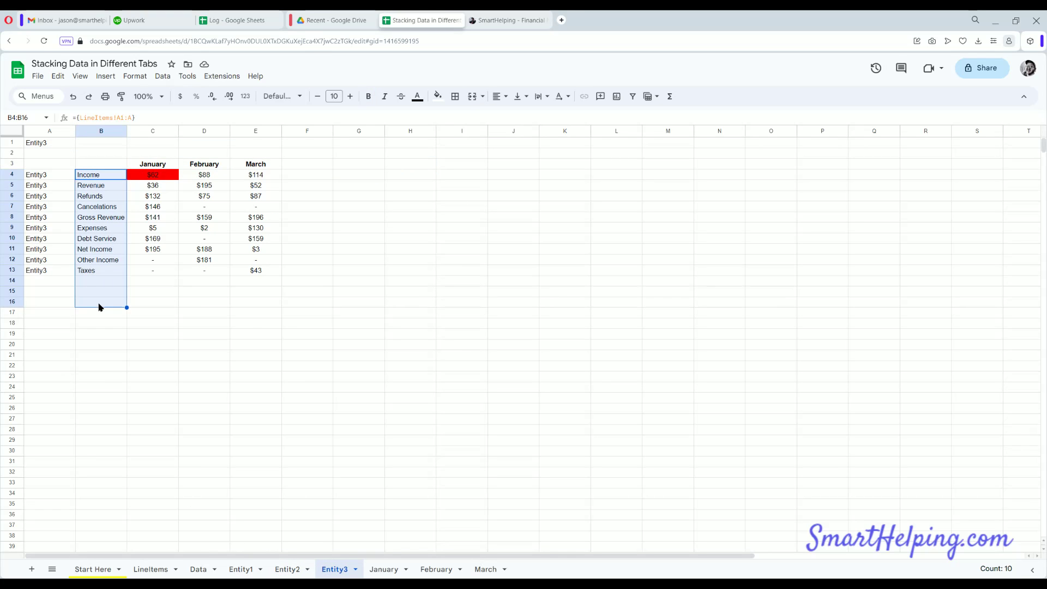
pyautogui.click(44, 176)
pyautogui.hotkey('ctrl', 'shift', 'Down')
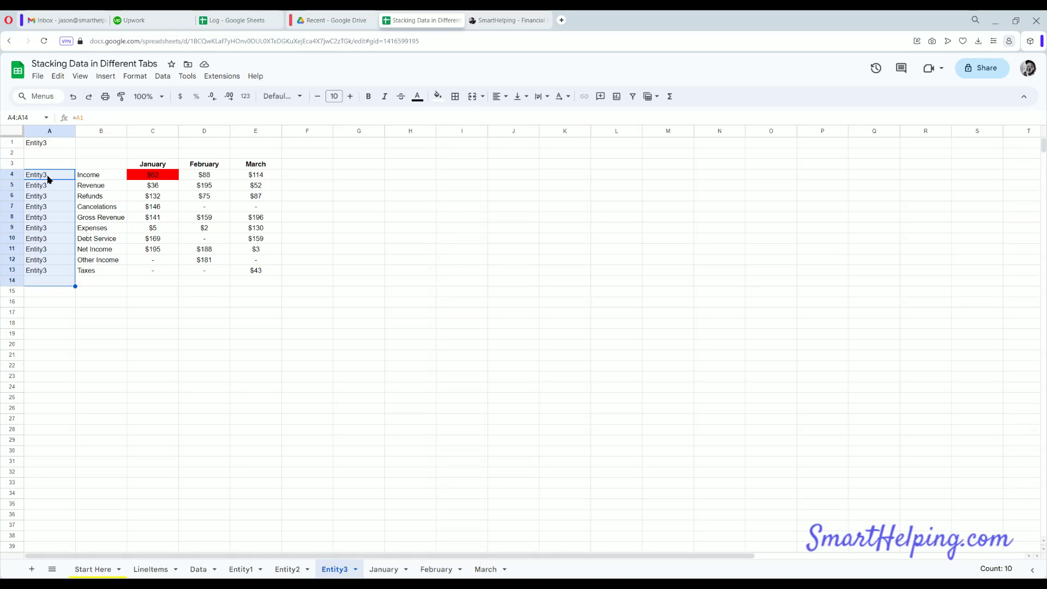
pyautogui.click(48, 229)
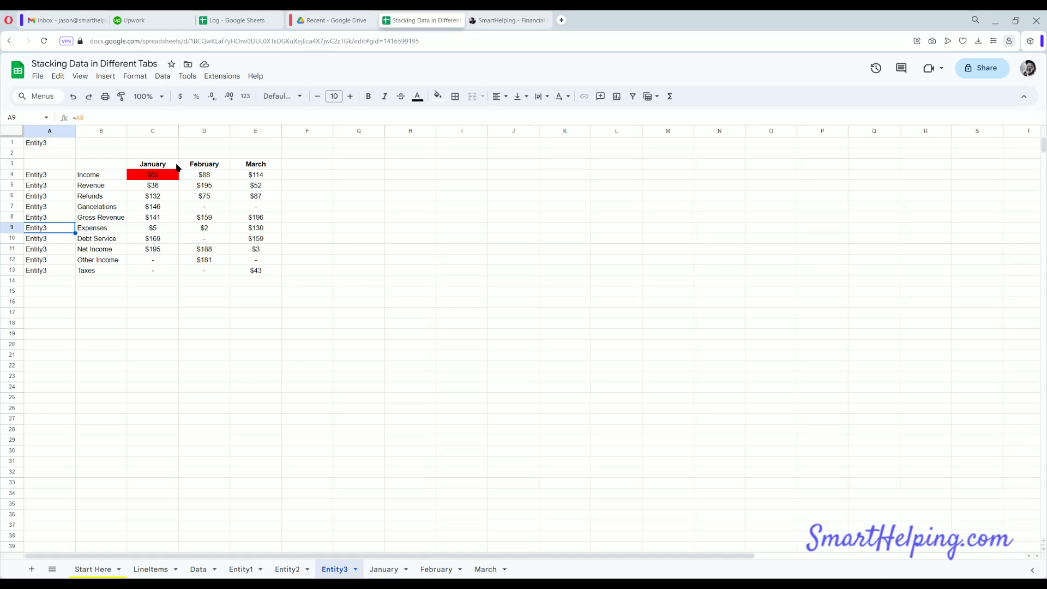
# Inspect the January Income and February Cancelations formulas.
pyautogui.moveTo(162, 166); pyautogui.dragTo(304, 182)
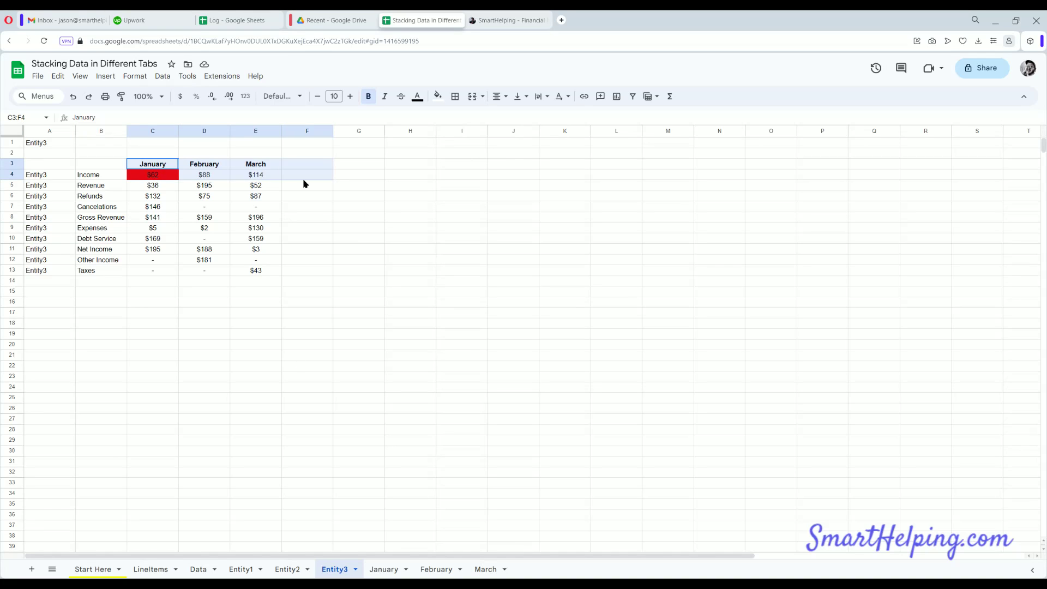
pyautogui.click(159, 176)
pyautogui.click(208, 206)
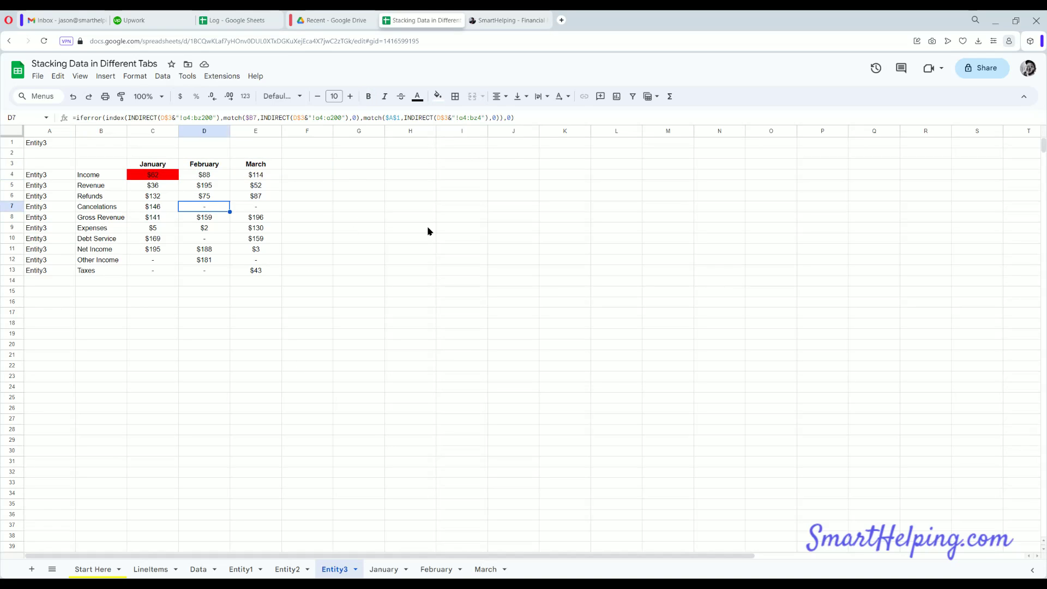
pyautogui.click(434, 228)
# Review the Data sheet's A2 QUERY formula stacking Entity1–Entity3 A4:N, leaving it unchanged.
pyautogui.click(199, 569)
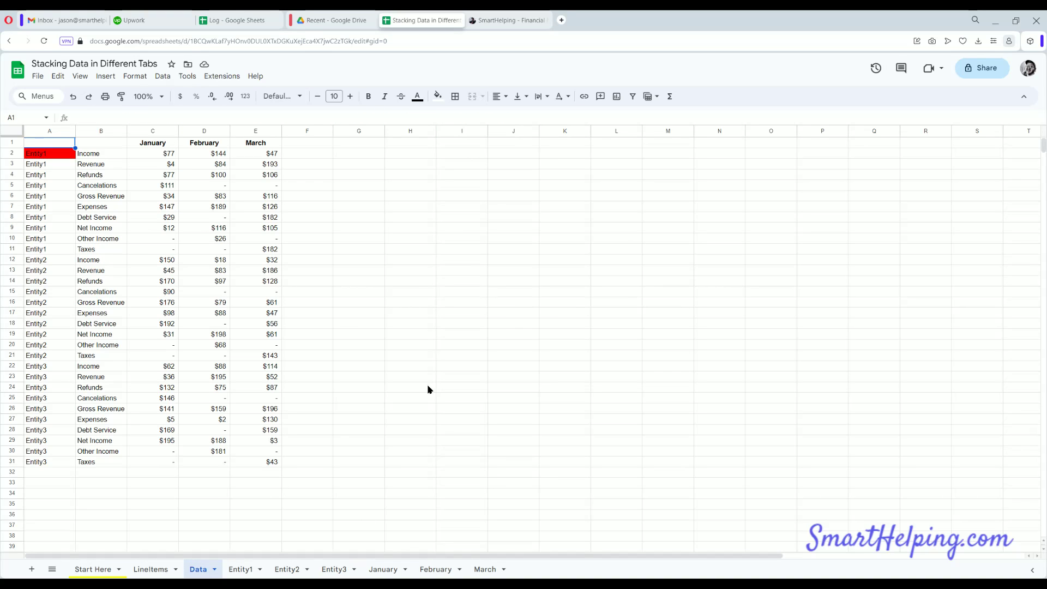
pyautogui.doubleClick(36, 154)
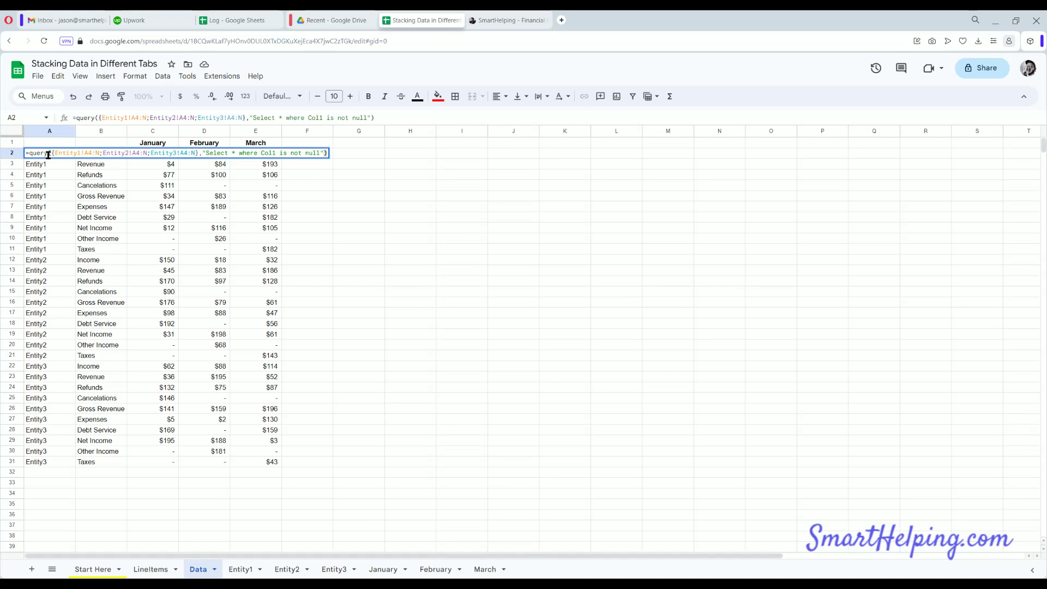
pyautogui.click(118, 117)
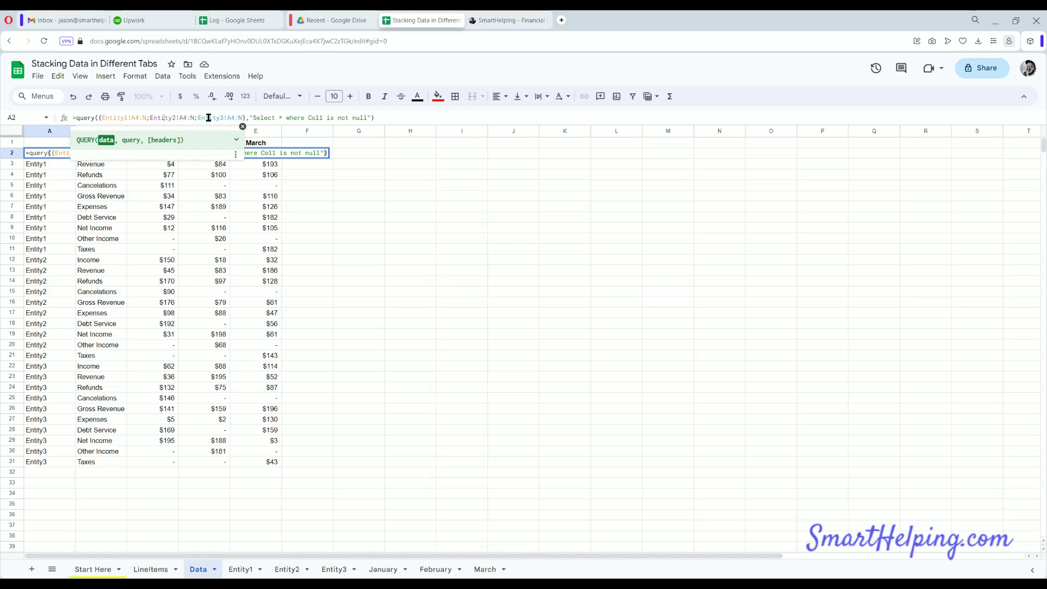
pyautogui.click(274, 118)
pyautogui.press('Return')
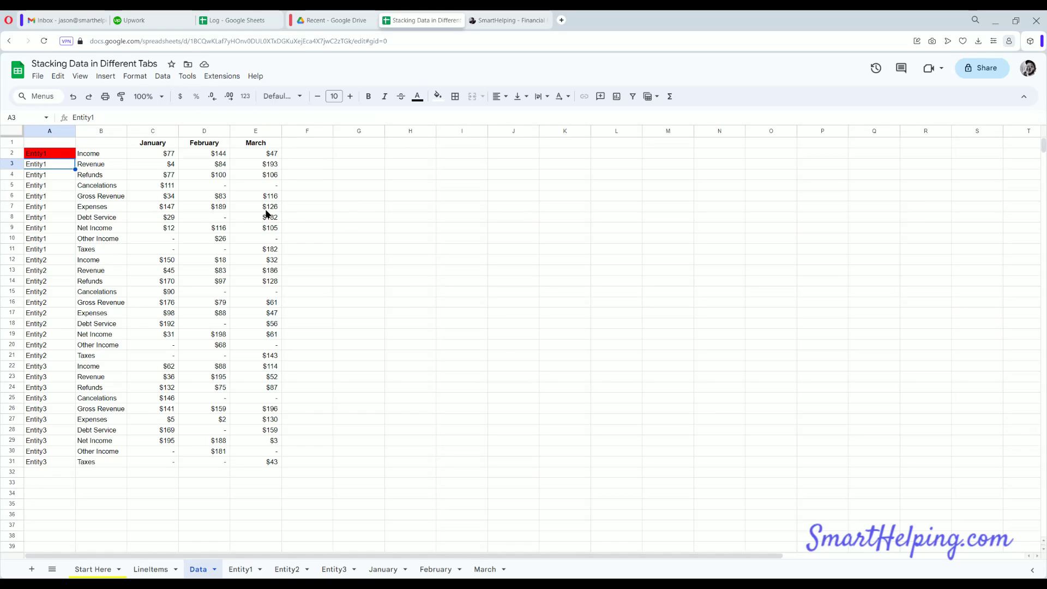
pyautogui.click(43, 157)
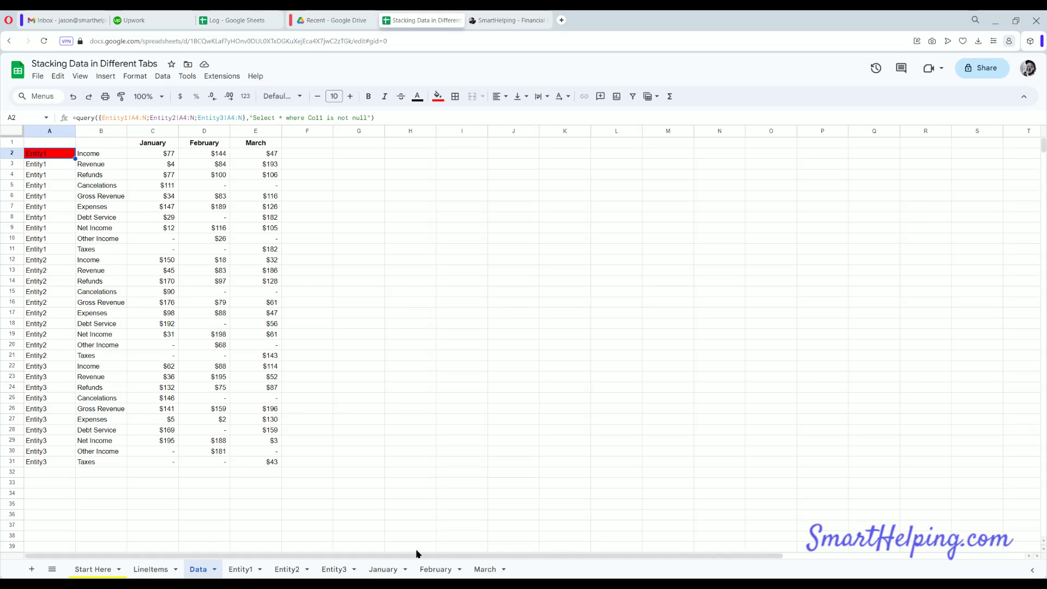
# Compare with the Entity1 and Entity3 tabs, then check Data's Income and Revenue labels.
pyautogui.click(240, 568)
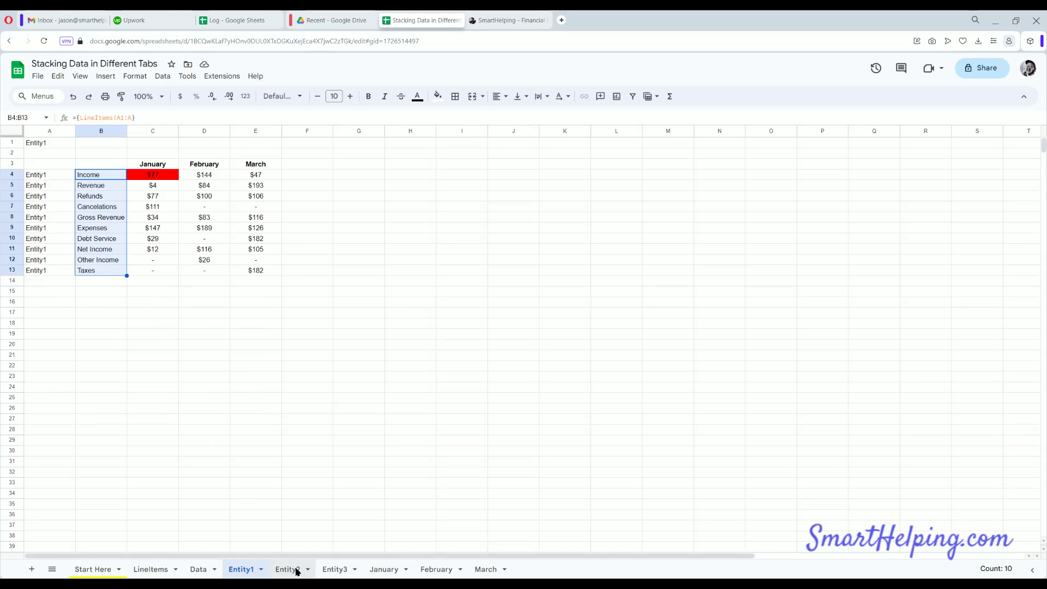
pyautogui.click(337, 570)
pyautogui.click(197, 568)
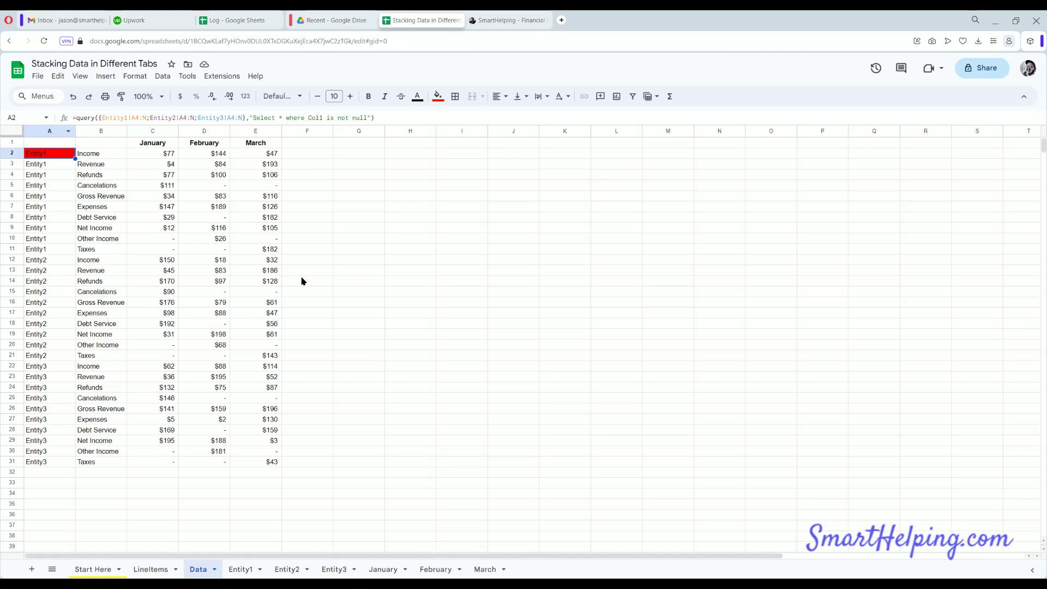
pyautogui.click(100, 158)
pyautogui.click(43, 159)
pyautogui.click(96, 158)
pyautogui.click(97, 165)
# Inspect the stacked monthly values and month headers on the Data sheet.
pyautogui.moveTo(164, 155); pyautogui.dragTo(256, 472)
pyautogui.click(149, 156)
pyautogui.press('Right')
pyautogui.press('Right')
pyautogui.press('Down')
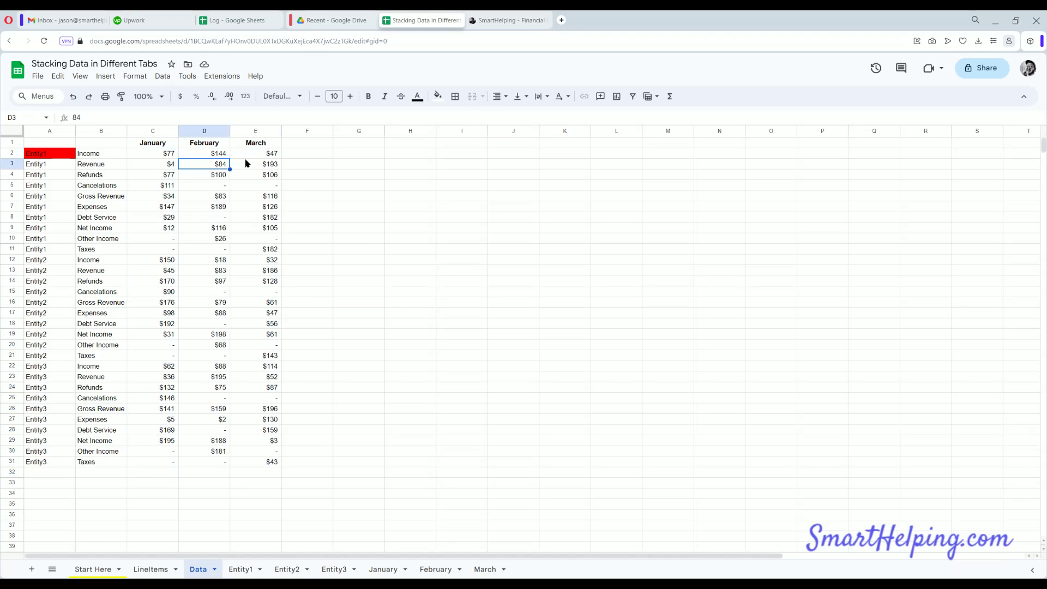
pyautogui.moveTo(152, 142); pyautogui.dragTo(557, 166)
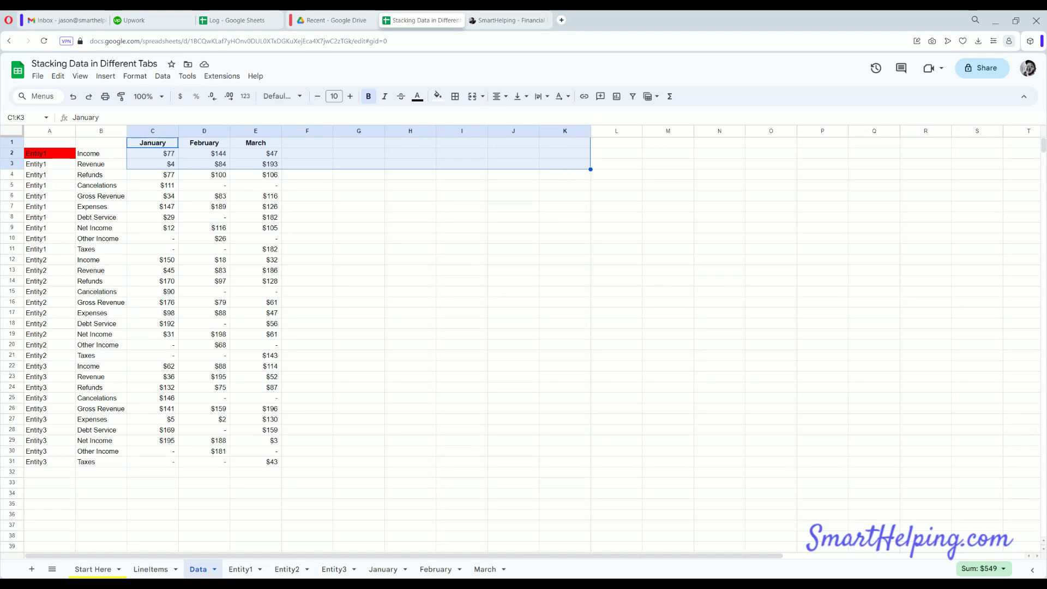
pyautogui.click(512, 291)
pyautogui.click(44, 155)
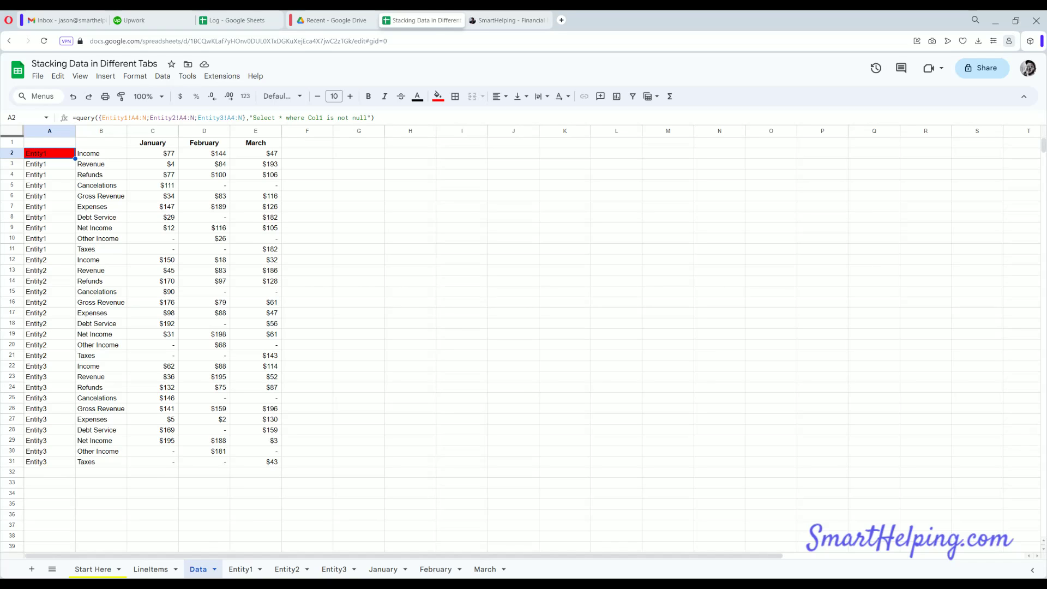
pyautogui.click(322, 117)
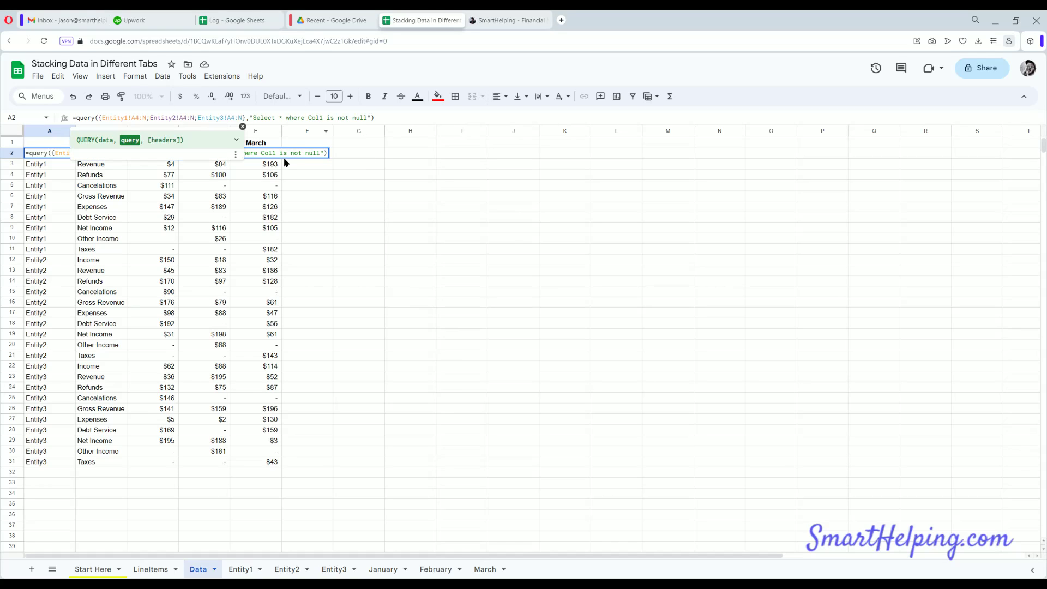
pyautogui.press('BackSpace')
pyautogui.write('2')
pyautogui.press('BackSpace')
pyautogui.press('BackSpace')
pyautogui.press('BackSpace')
pyautogui.press('BackSpace')
pyautogui.press('BackSpace')
pyautogui.press('BackSpace')
pyautogui.press('BackSpace')
pyautogui.press('BackSpace')
pyautogui.press('BackSpace')
pyautogui.press('BackSpace')
pyautogui.write("contains''")
pyautogui.press('Left')
pyautogui.write('Revenue')
pyautogui.press('Return')
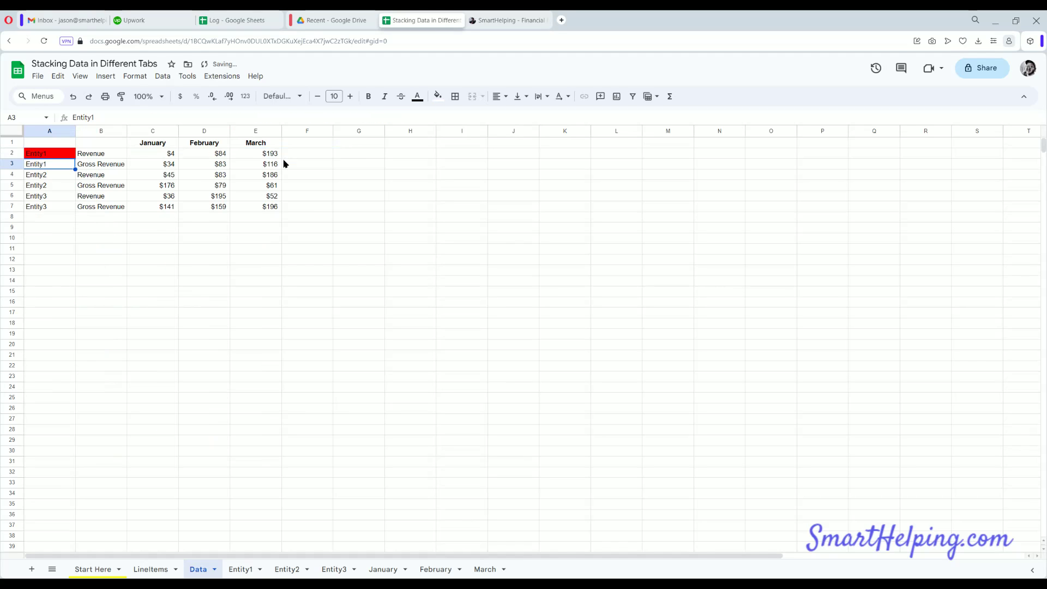
pyautogui.click(74, 155)
pyautogui.doubleClick(361, 119)
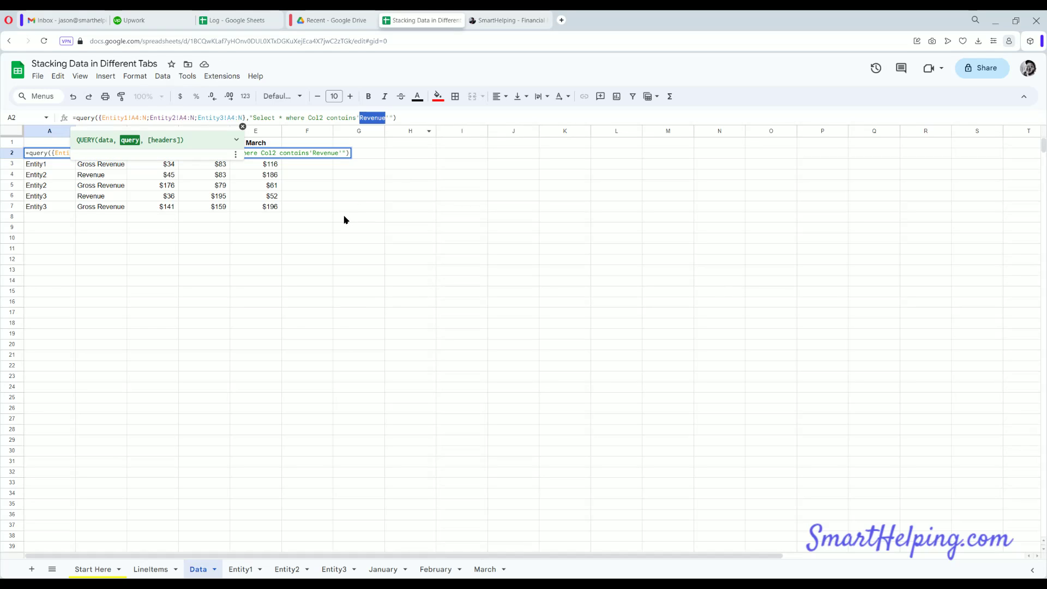
pyautogui.write('Net Incom')
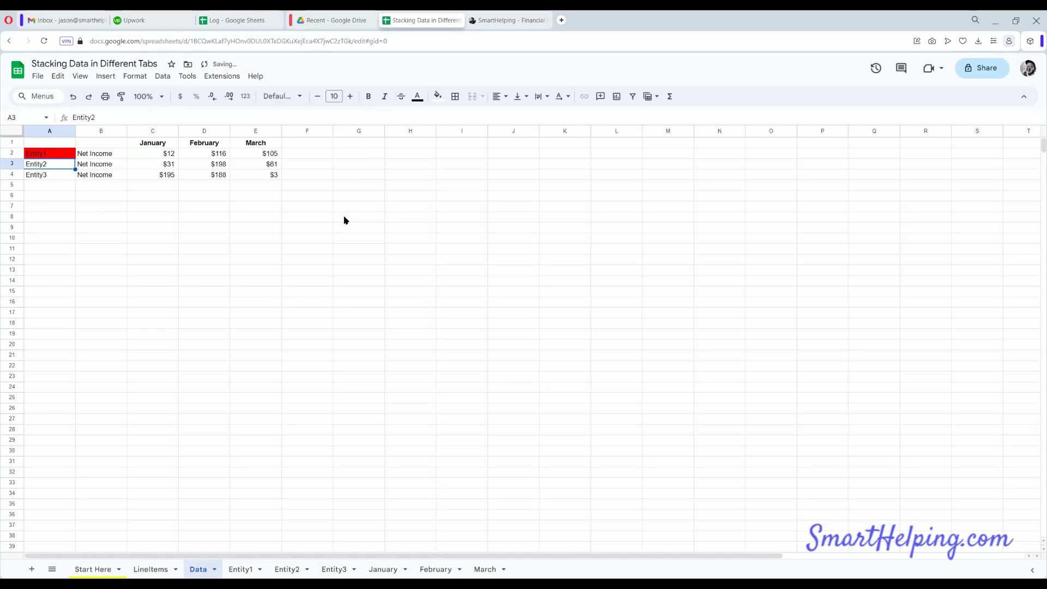
pyautogui.click(27, 157)
pyautogui.click(73, 96)
pyautogui.click(73, 96)
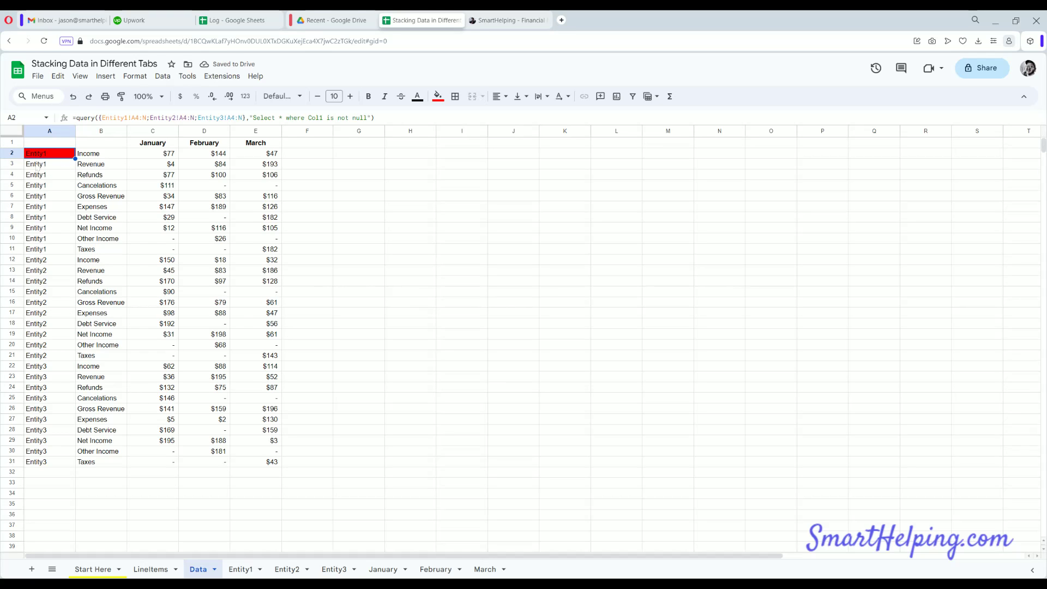
pyautogui.moveTo(41, 166); pyautogui.dragTo(257, 175)
pyautogui.moveTo(49, 153); pyautogui.dragTo(265, 260)
pyautogui.moveTo(49, 270); pyautogui.dragTo(264, 348)
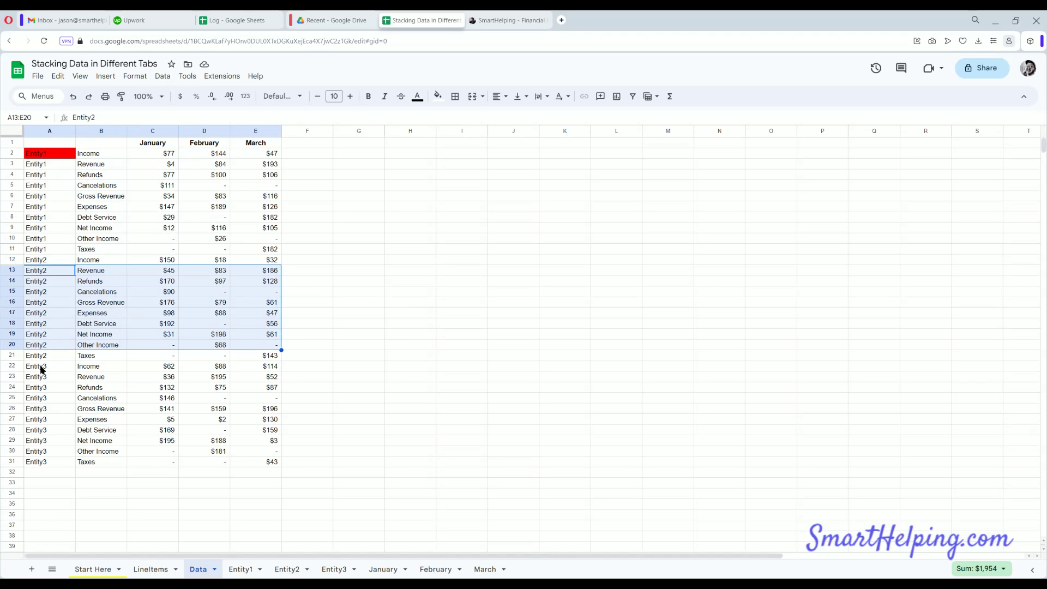
pyautogui.moveTo(40, 367); pyautogui.dragTo(267, 461)
pyautogui.click(376, 367)
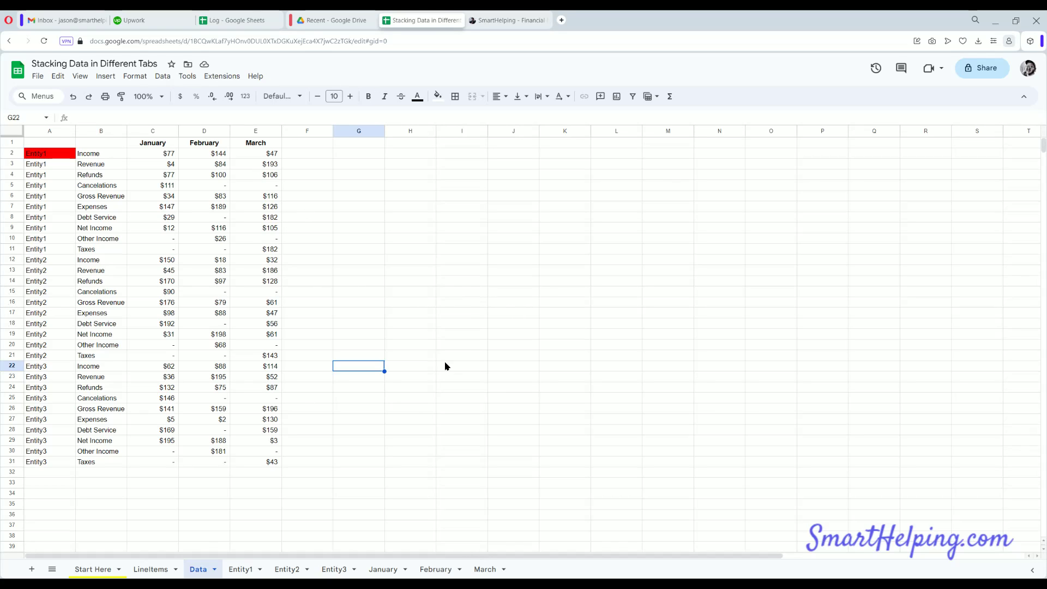
# Look through the January, Entity3, Entity2, Entity1, LineItems and Start Here sheets.
pyautogui.click(383, 569)
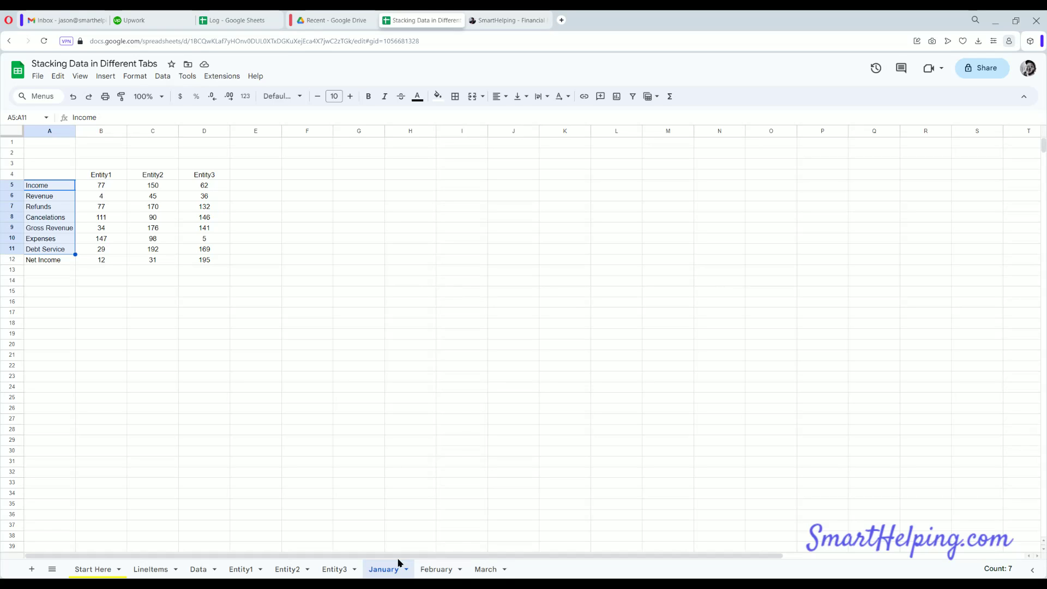
pyautogui.click(35, 175)
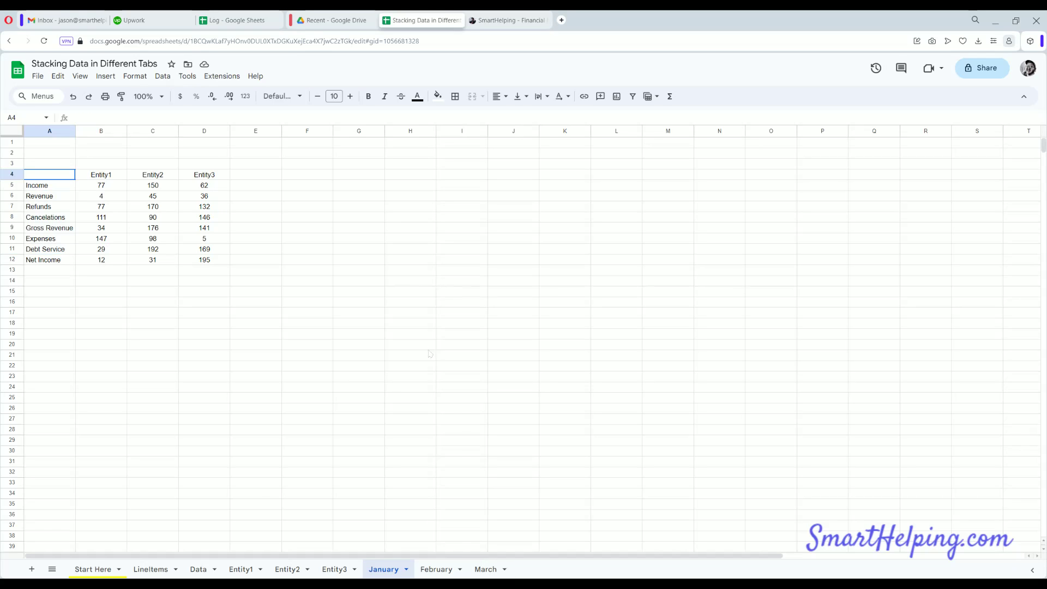
pyautogui.keyDown('shift'); pyautogui.click(410, 344); pyautogui.keyUp('shift')
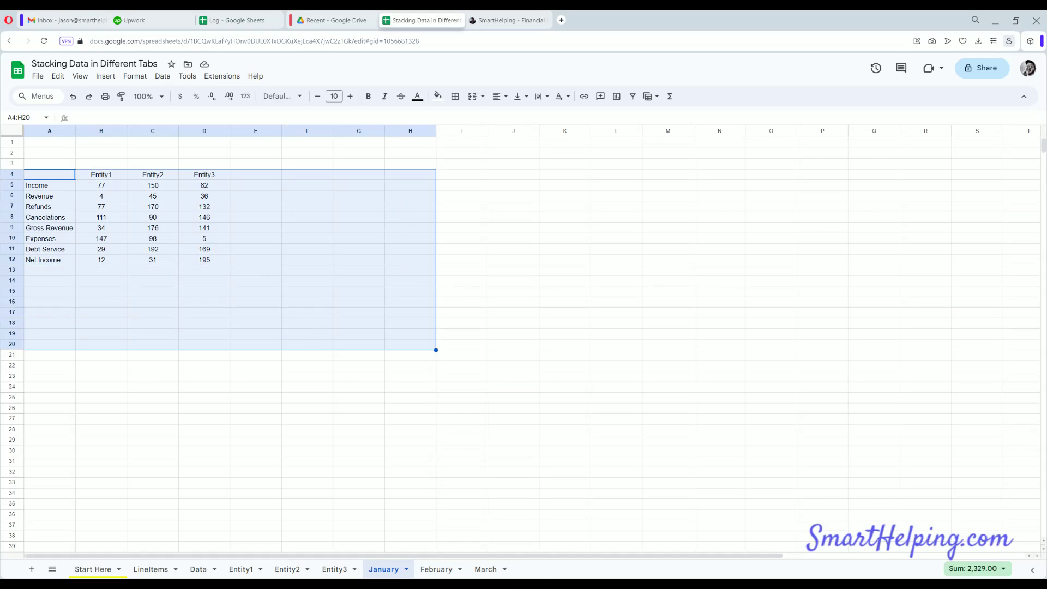
pyautogui.click(338, 570)
pyautogui.click(297, 570)
pyautogui.click(241, 571)
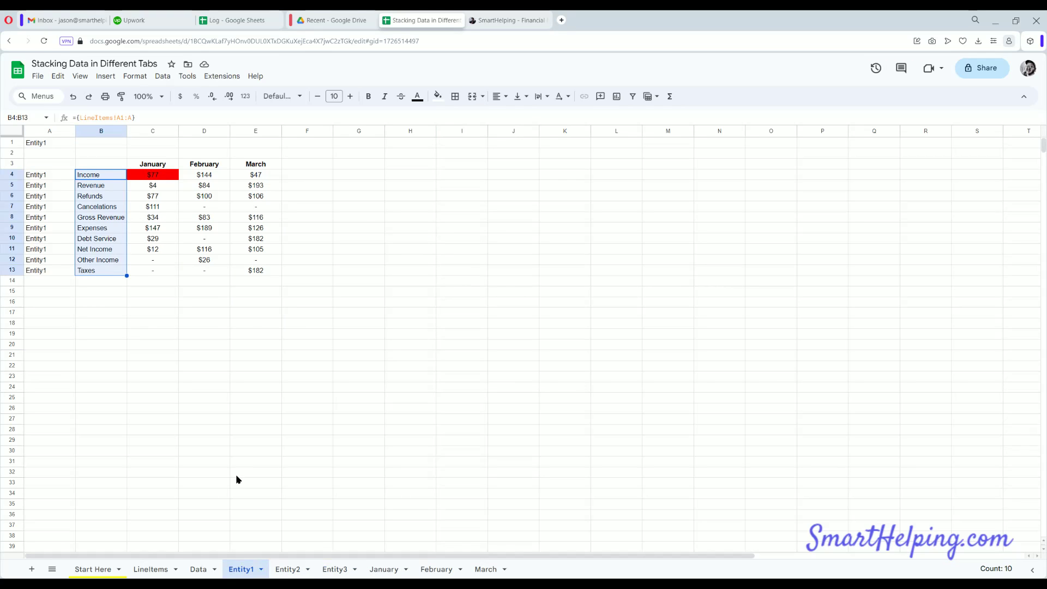
pyautogui.click(236, 463)
pyautogui.click(150, 570)
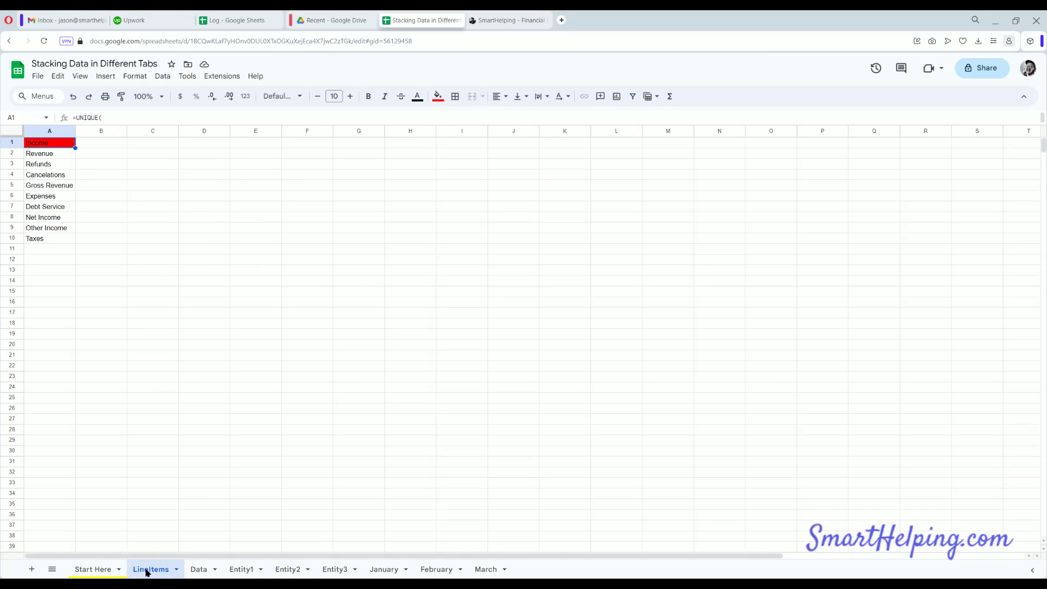
pyautogui.click(97, 570)
pyautogui.click(148, 572)
# Duplicate the March sheet and name the copy April.
pyautogui.click(481, 574)
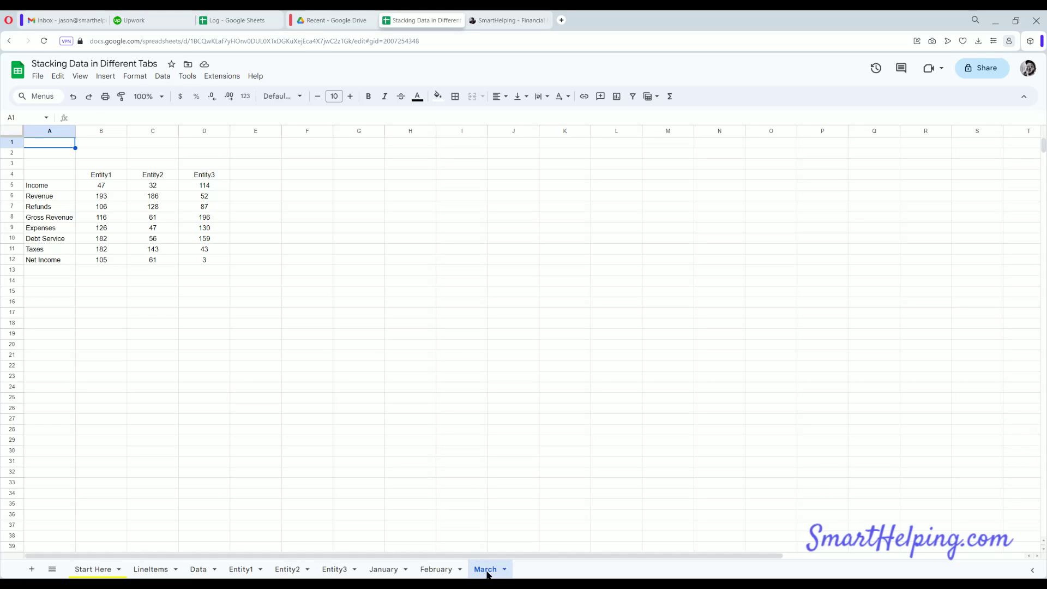
pyautogui.rightClick(487, 574)
pyautogui.click(495, 410)
pyautogui.doubleClick(545, 570)
pyautogui.write('April')
pyautogui.press('Return')
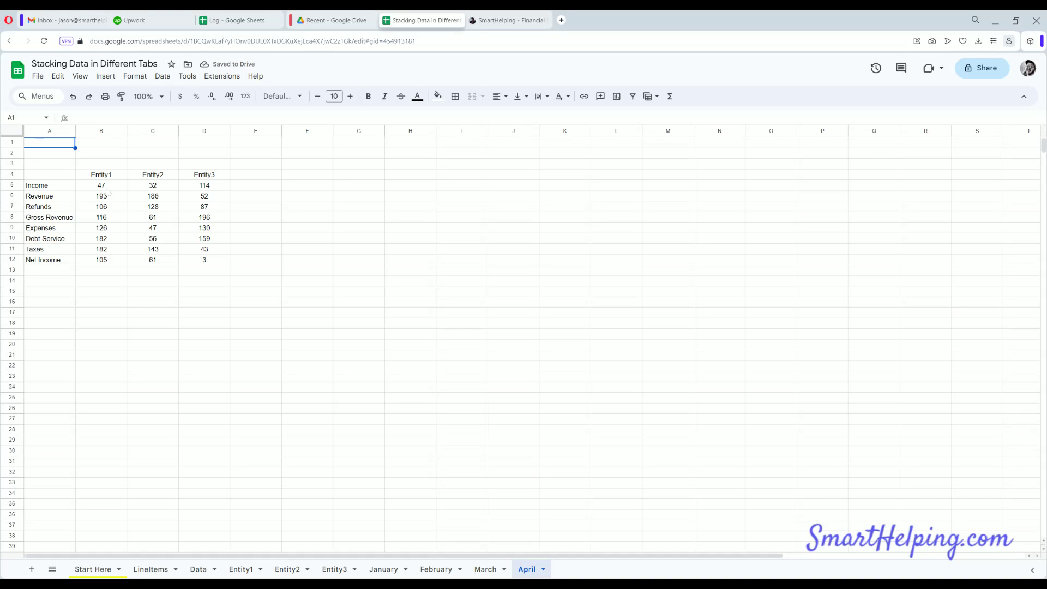
# Enter =RANDBETWEEN(2,222) in April B5 and fill it across B5:D12.
pyautogui.click(107, 189)
pyautogui.write('=ran')
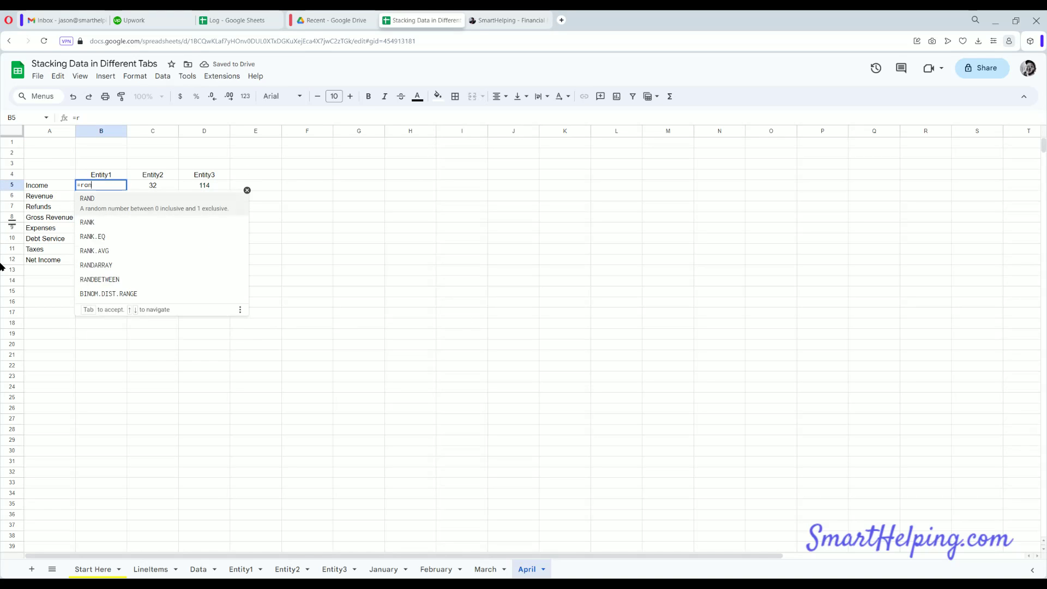
pyautogui.write('dbetween(2,222')
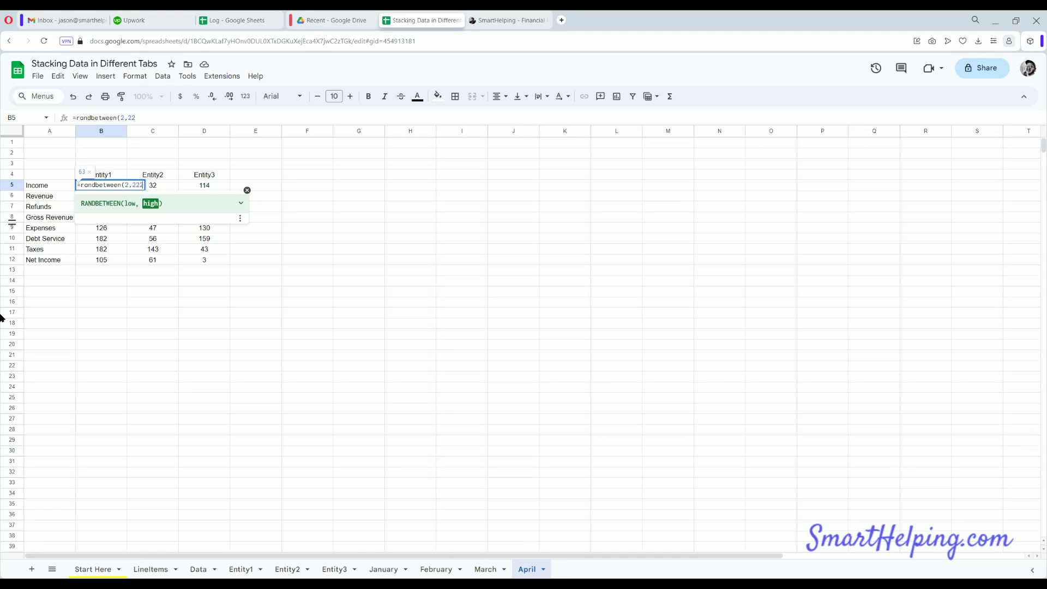
pyautogui.press('Return')
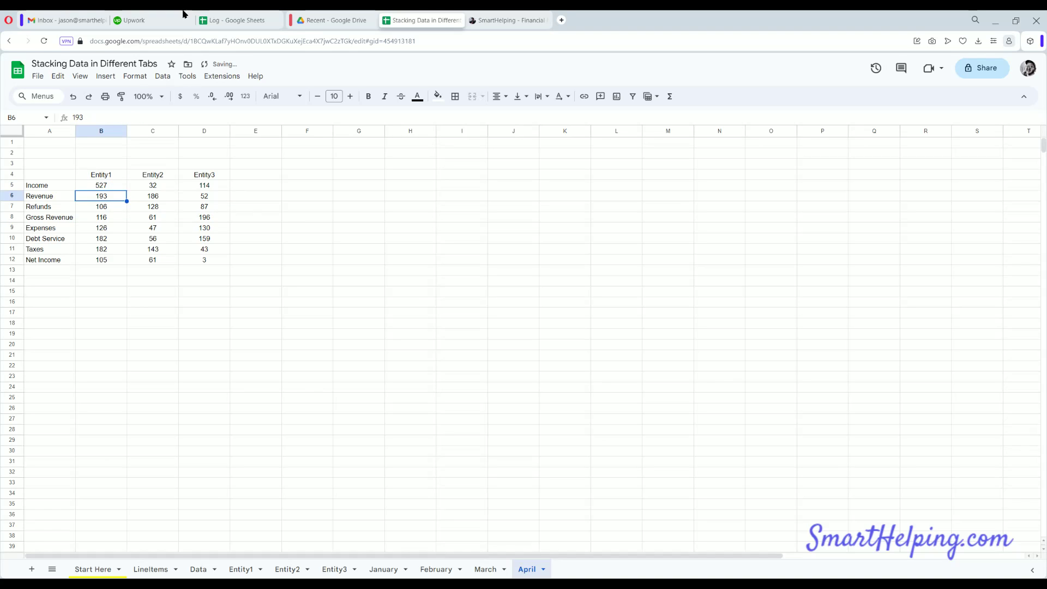
pyautogui.click(118, 185)
pyautogui.moveTo(126, 190); pyautogui.dragTo(230, 265)
# Paste B5:D12 back as values only and format them as whole-dollar currency.
pyautogui.rightClick(119, 217)
pyautogui.click(143, 243)
pyautogui.rightClick(115, 206)
pyautogui.moveTo(164, 263)
pyautogui.click(294, 263)
pyautogui.click(180, 96)
pyautogui.click(212, 97)
pyautogui.click(212, 96)
pyautogui.click(354, 218)
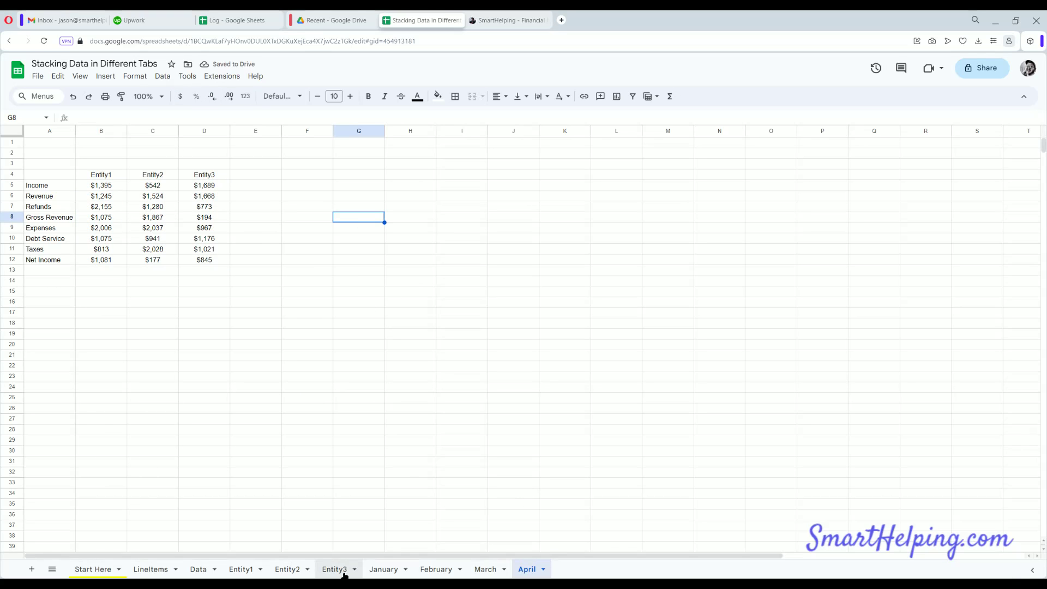
# On Entity1, autofill April into F3 and copy C4's lookup formula into column F.
pyautogui.click(240, 571)
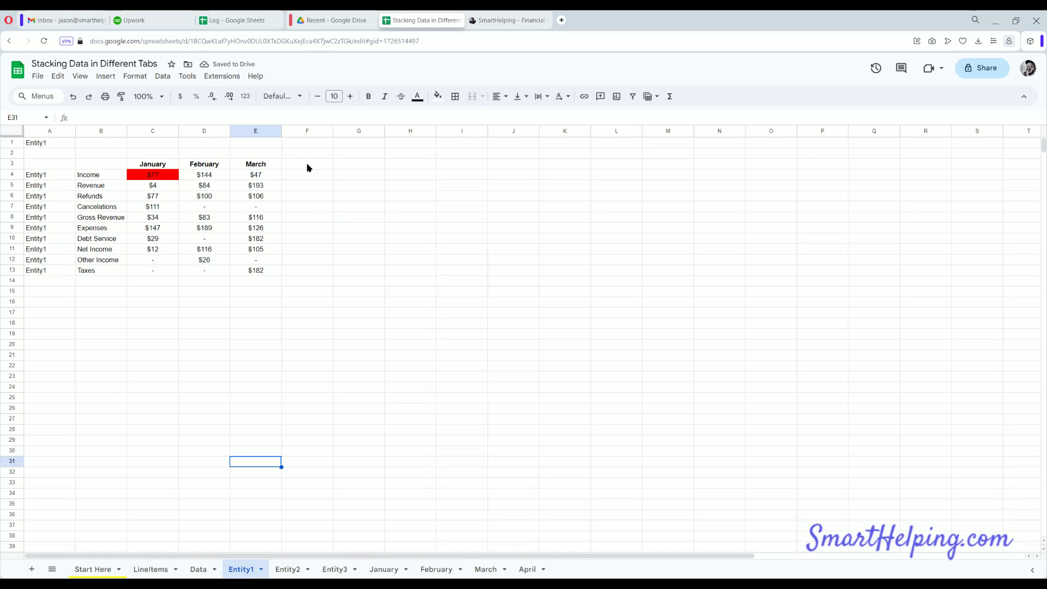
pyautogui.click(276, 166)
pyautogui.moveTo(281, 170); pyautogui.dragTo(306, 192)
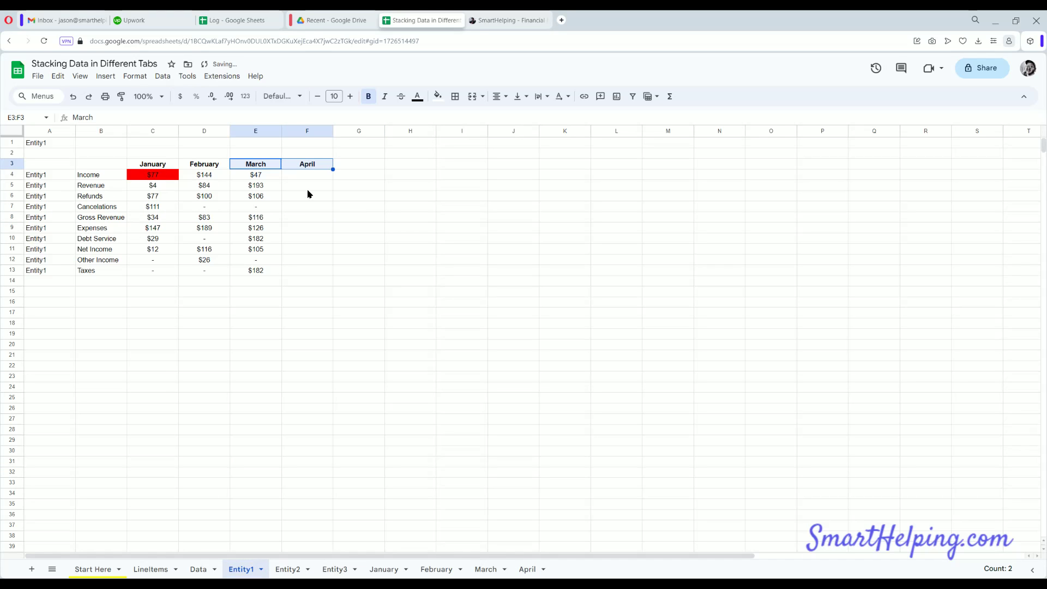
pyautogui.click(155, 179)
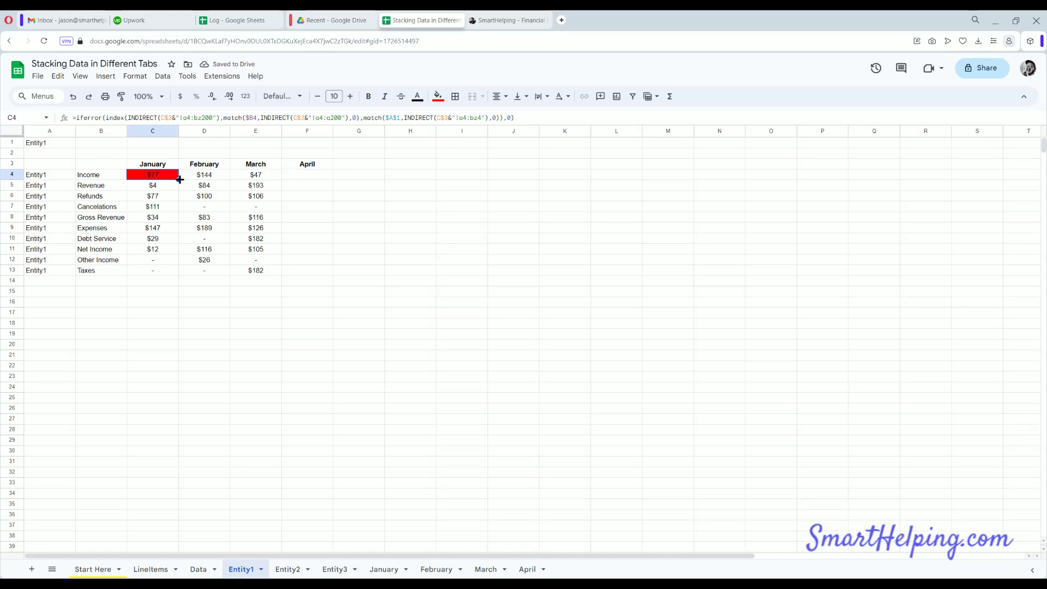
pyautogui.moveTo(179, 180); pyautogui.dragTo(334, 274)
# Undo the copied red fill on C4:F13 and give C4 a dark red fill.
pyautogui.click(438, 96)
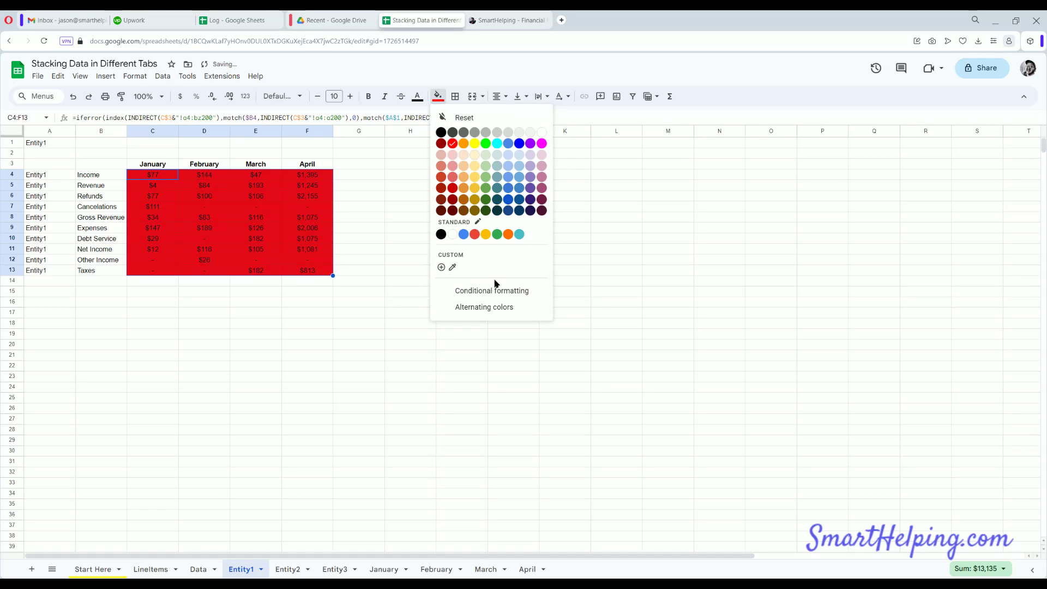
pyautogui.hotkey('ctrl', 'z')
pyautogui.click(155, 176)
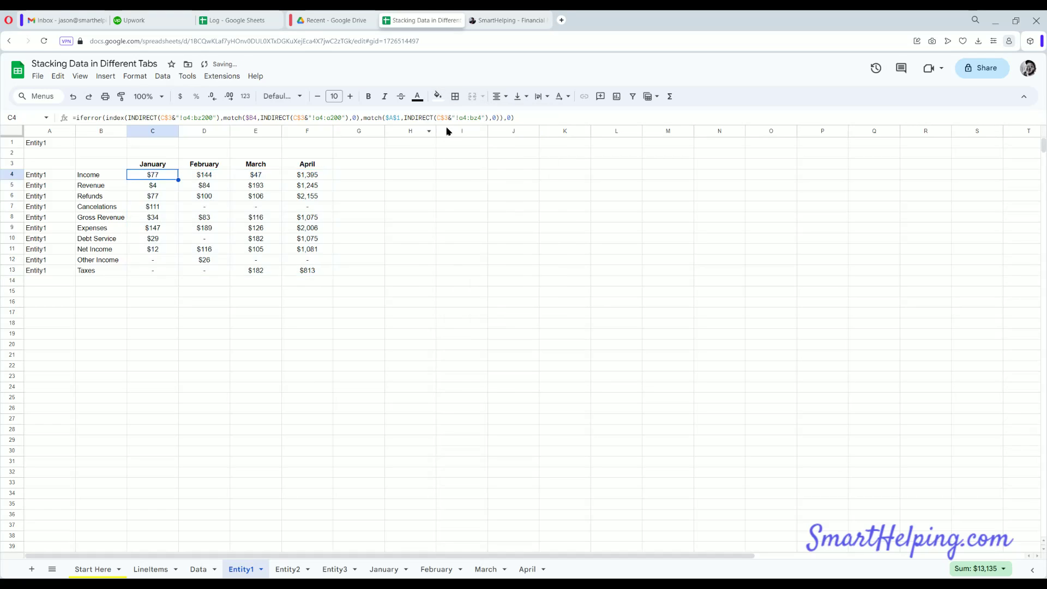
pyautogui.click(437, 96)
pyautogui.click(441, 143)
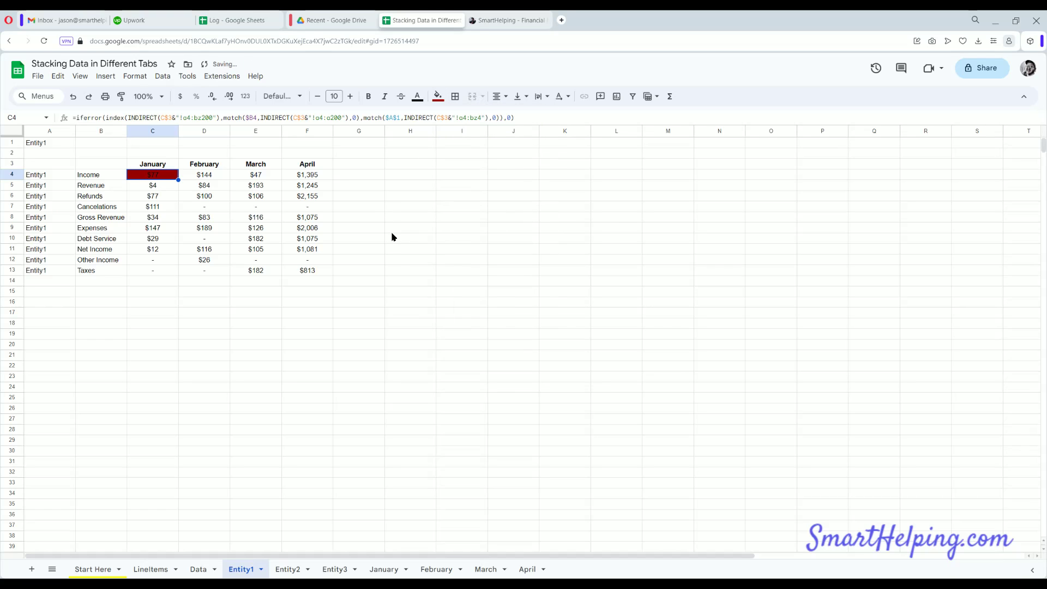
pyautogui.click(392, 229)
# Change C4 to bright red and check the April formulas in F4, F8 and F11.
pyautogui.click(162, 176)
pyautogui.click(438, 96)
pyautogui.click(454, 143)
pyautogui.moveTo(393, 196); pyautogui.dragTo(480, 207)
pyautogui.click(316, 175)
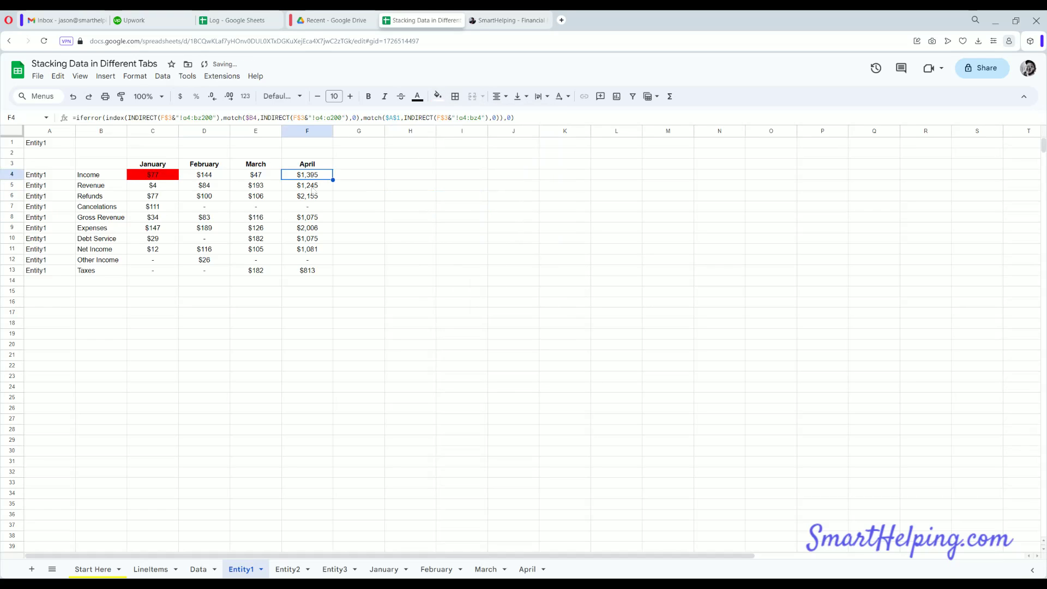
pyautogui.click(315, 217)
pyautogui.click(316, 249)
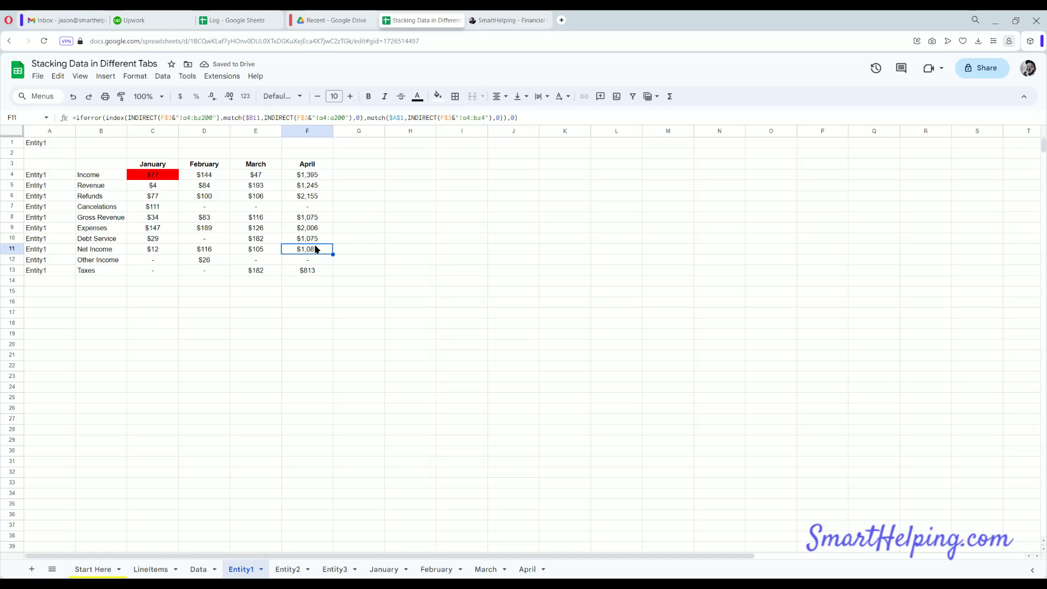
# On Entity2, autofill April into F3 and fill the April formulas down to row 13.
pyautogui.click(288, 568)
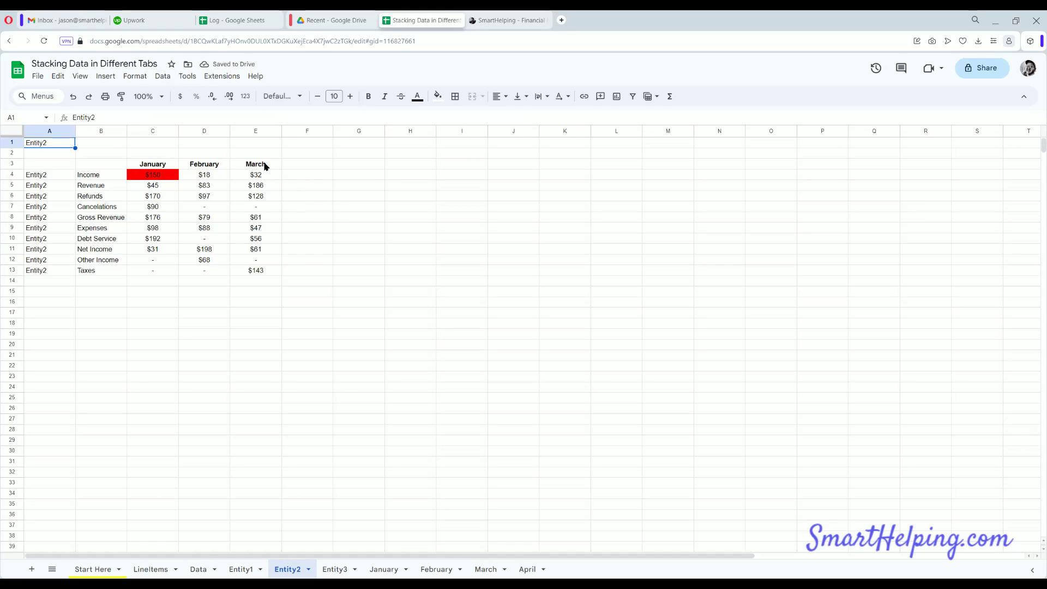
pyautogui.click(278, 166)
pyautogui.moveTo(280, 169); pyautogui.dragTo(331, 177)
pyautogui.click(275, 176)
pyautogui.moveTo(325, 226); pyautogui.dragTo(320, 272)
# On Entity3, add the April header in F3 and copy E4's formula into April.
pyautogui.click(333, 569)
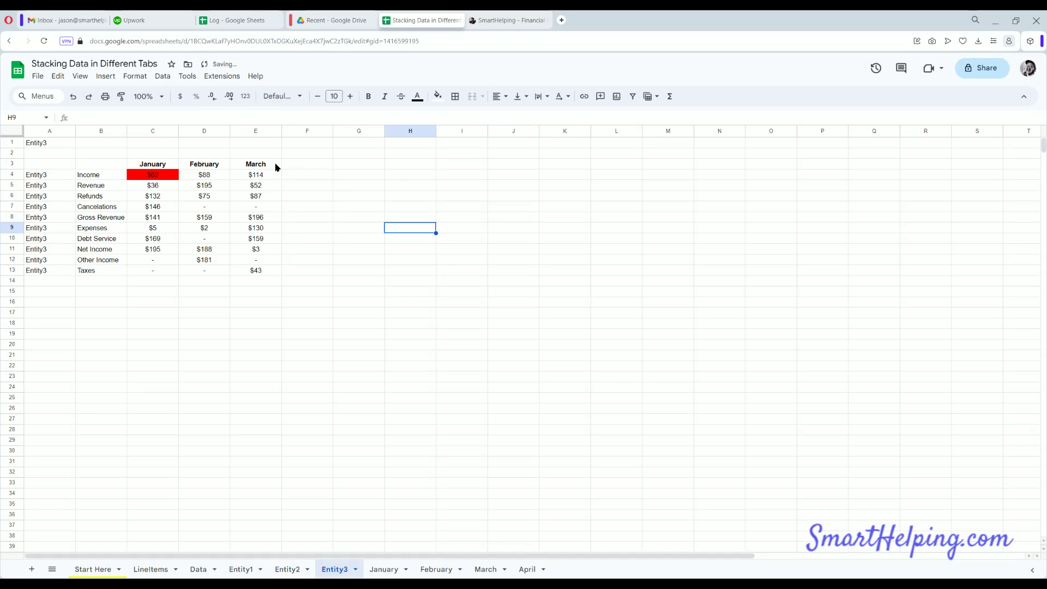
pyautogui.click(266, 165)
pyautogui.moveTo(283, 170); pyautogui.dragTo(330, 276)
pyautogui.click(267, 176)
pyautogui.moveTo(322, 164); pyautogui.dragTo(463, 164)
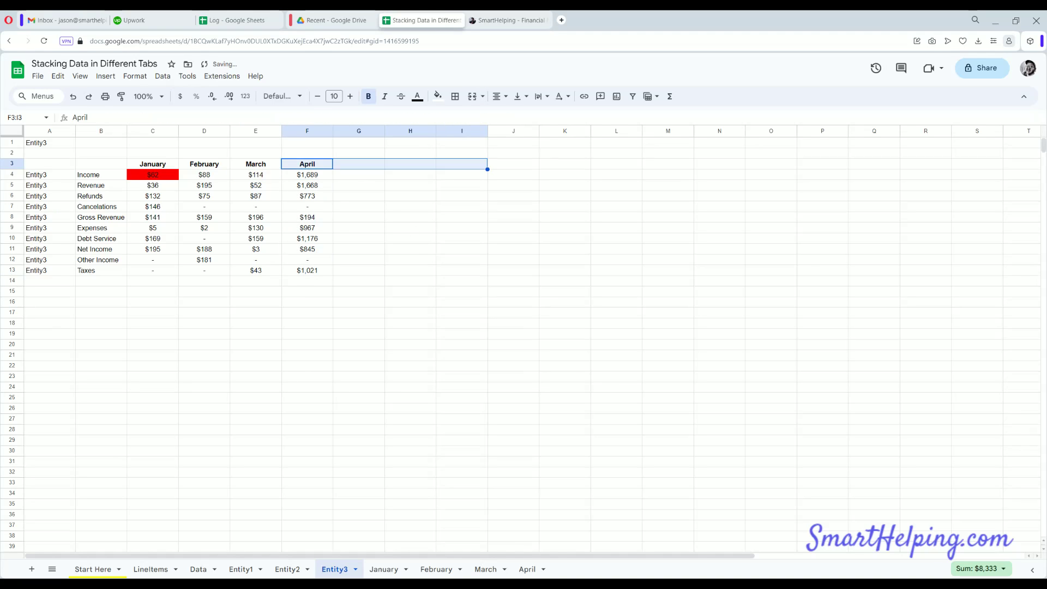
# Review Entity3's line-item labels and extend the January Taxes formula down to row 43.
pyautogui.click(108, 178)
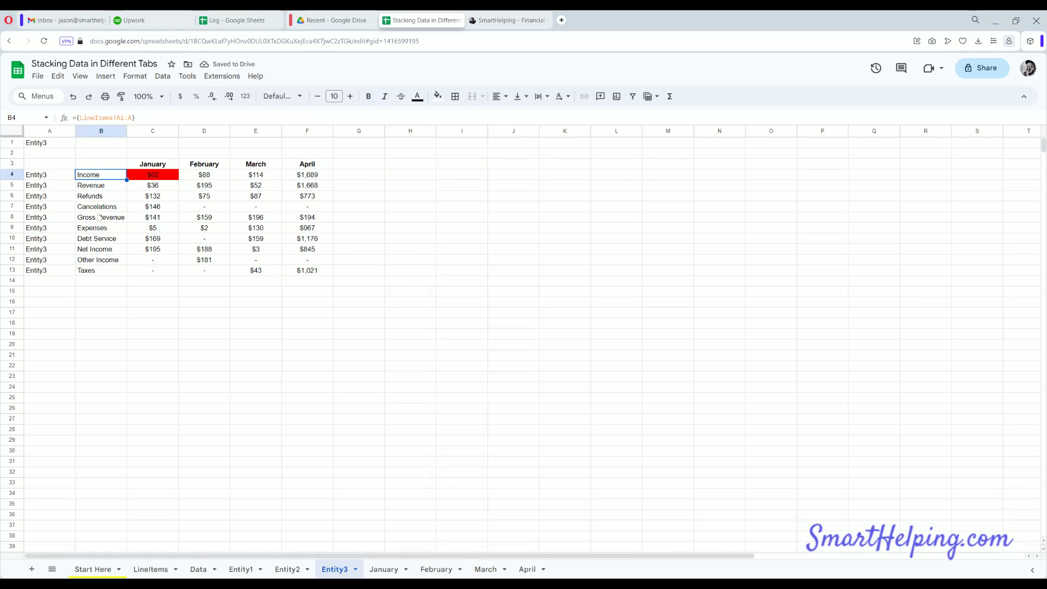
pyautogui.click(99, 217)
pyautogui.click(98, 259)
pyautogui.click(96, 327)
pyautogui.click(155, 175)
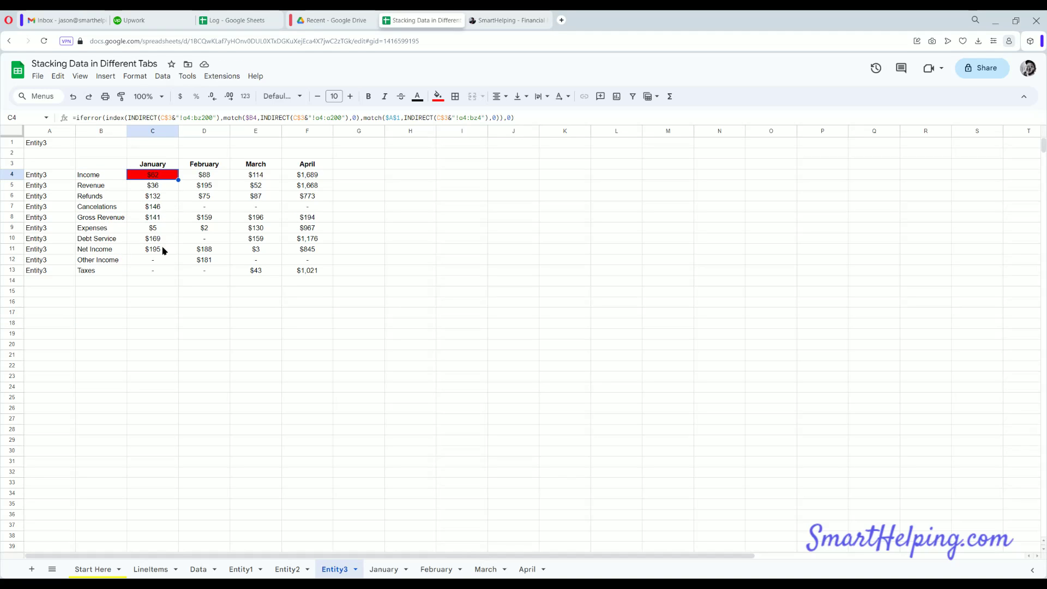
pyautogui.click(163, 271)
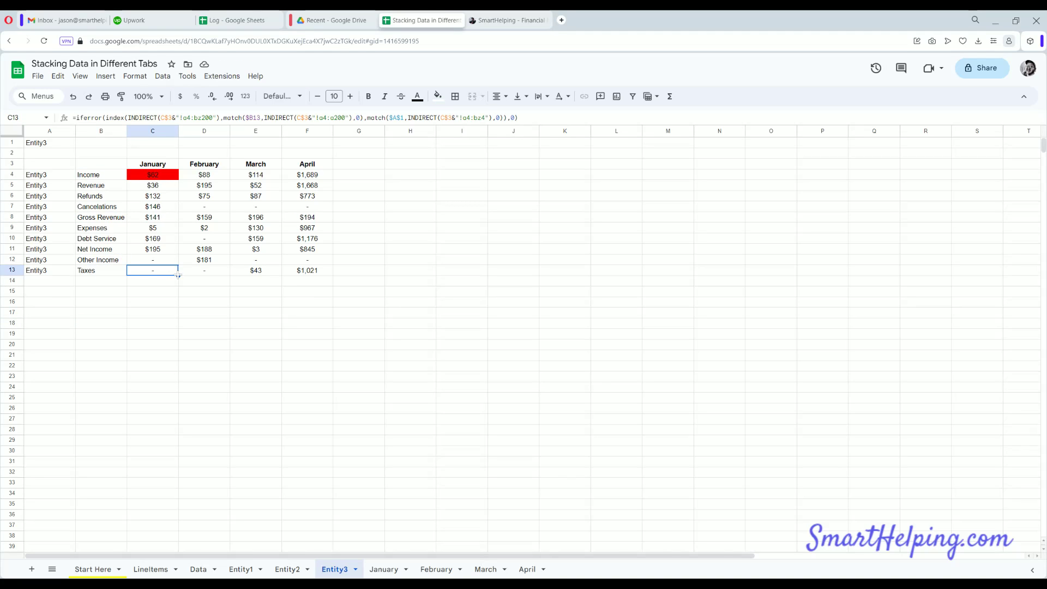
pyautogui.moveTo(177, 276); pyautogui.dragTo(234, 380)
# Undo the accidental fills into columns D–F and the dashes below Taxes.
pyautogui.scroll(6, 229, 373)
pyautogui.scroll(-8, 227, 369)
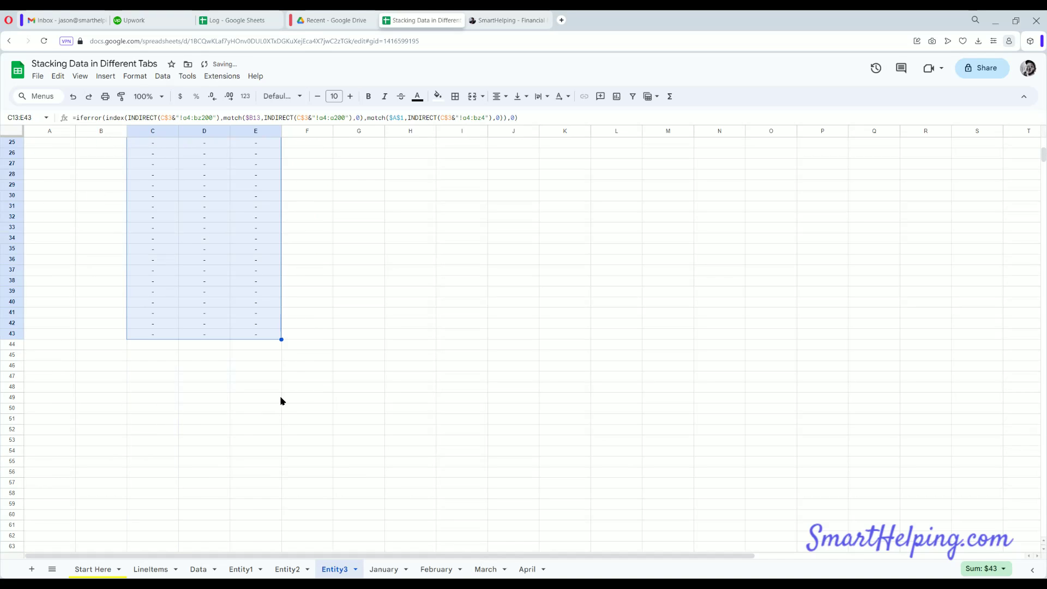
pyautogui.moveTo(281, 339); pyautogui.dragTo(322, 339)
pyautogui.scroll(5, 207, 338)
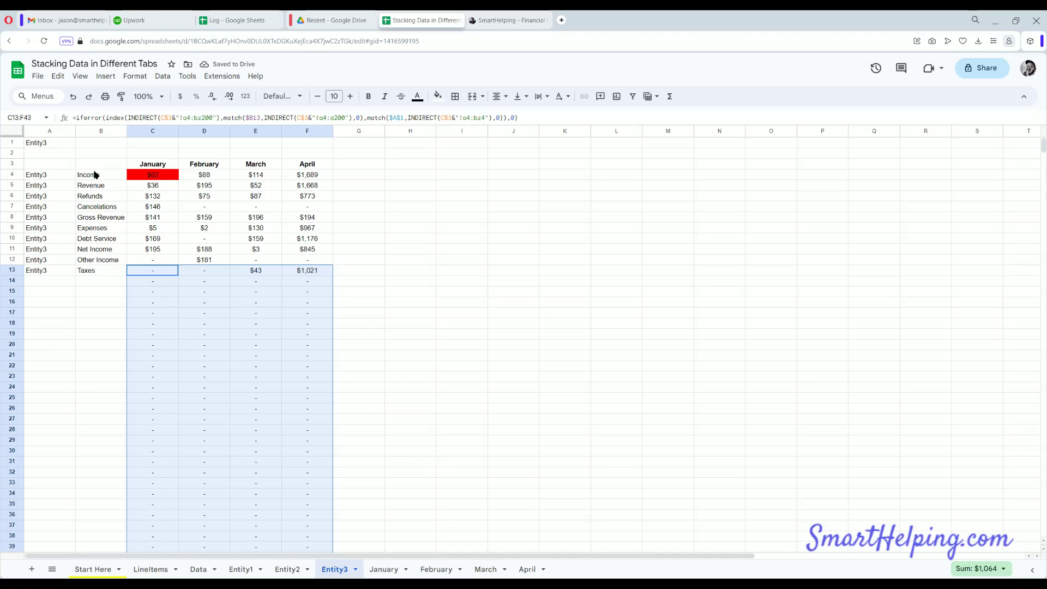
pyautogui.moveTo(94, 174); pyautogui.dragTo(101, 344)
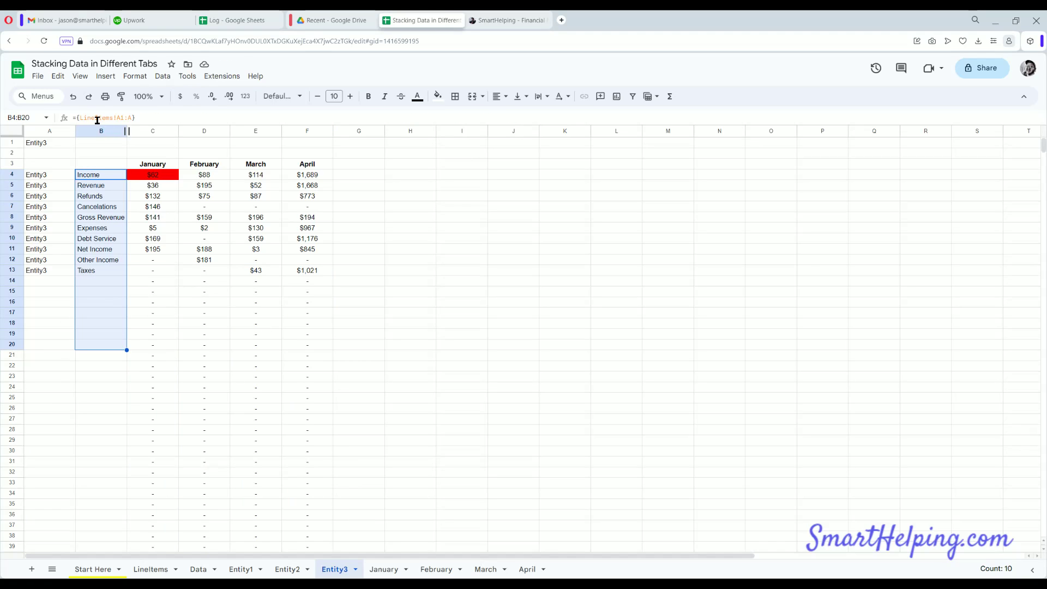
pyautogui.click(73, 97)
pyautogui.click(73, 97)
pyautogui.click(73, 97)
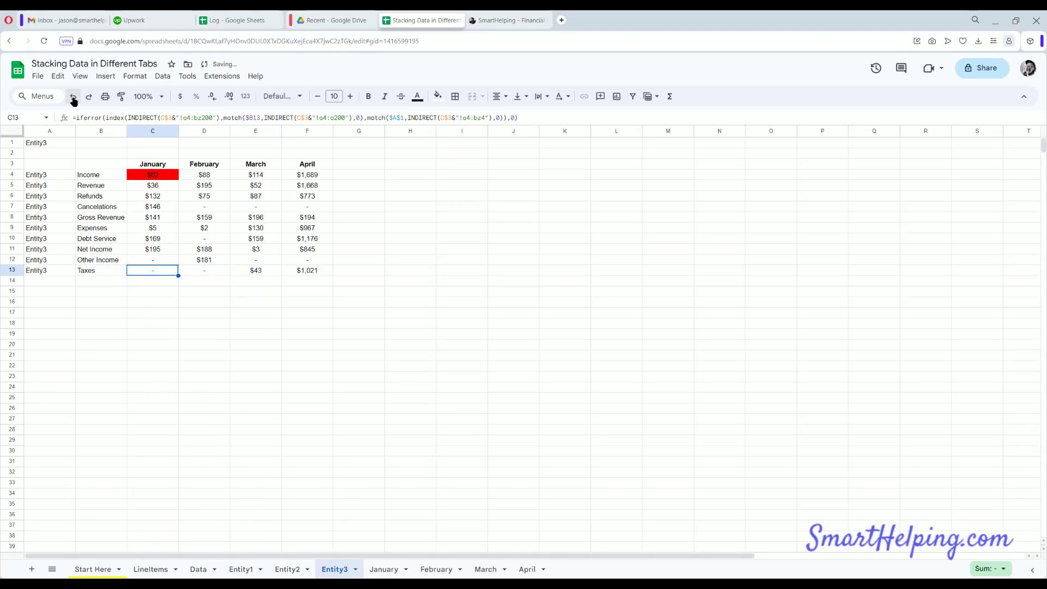
pyautogui.click(451, 315)
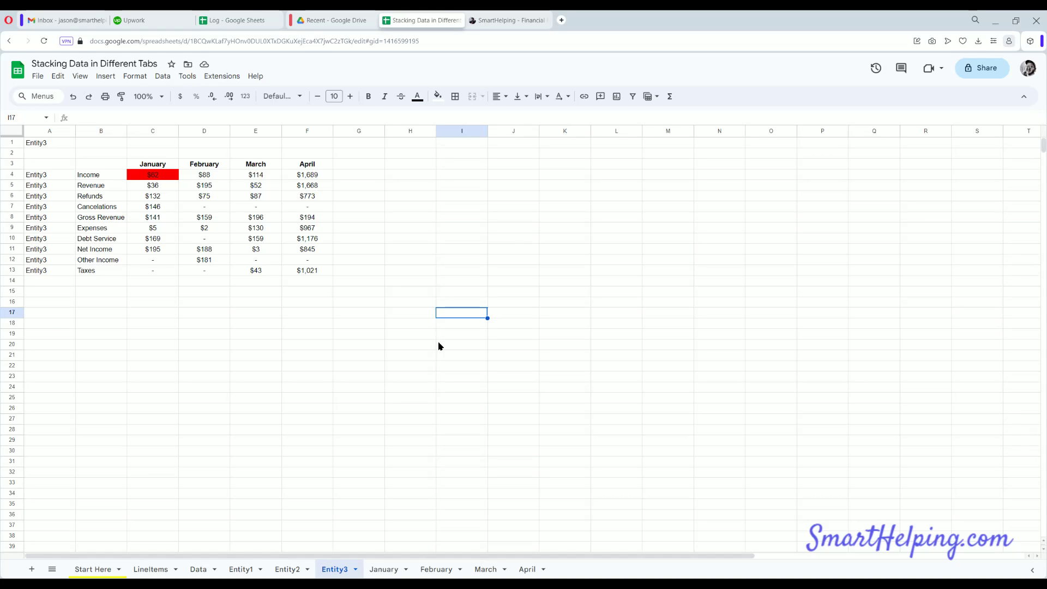
# Look over Entity3's line-item labels, then the Entity2 and Entity1 tabs.
pyautogui.click(100, 175)
pyautogui.click(98, 185)
pyautogui.click(97, 208)
pyautogui.click(96, 228)
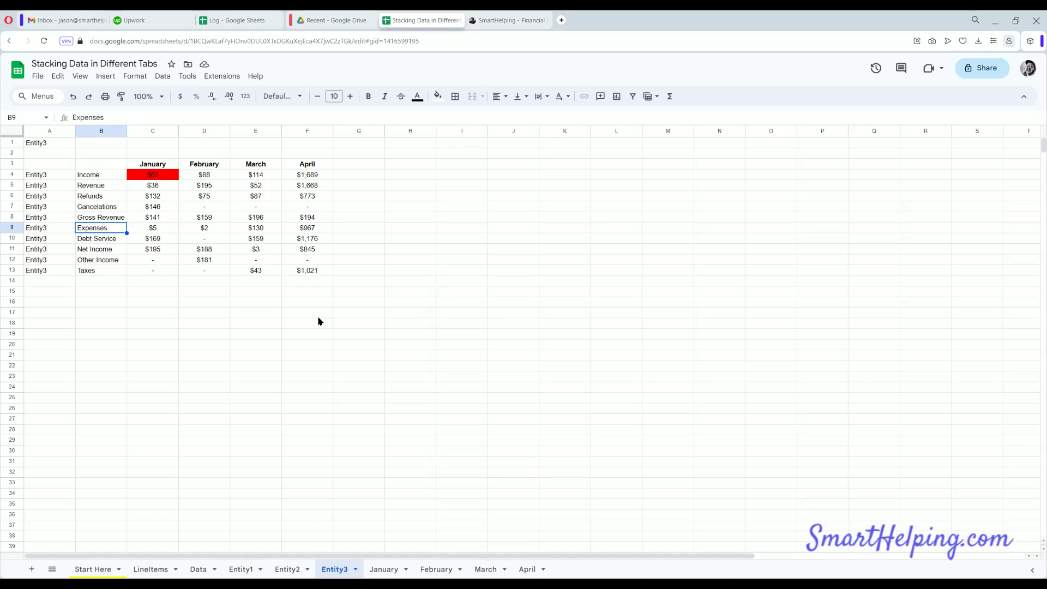
pyautogui.click(291, 569)
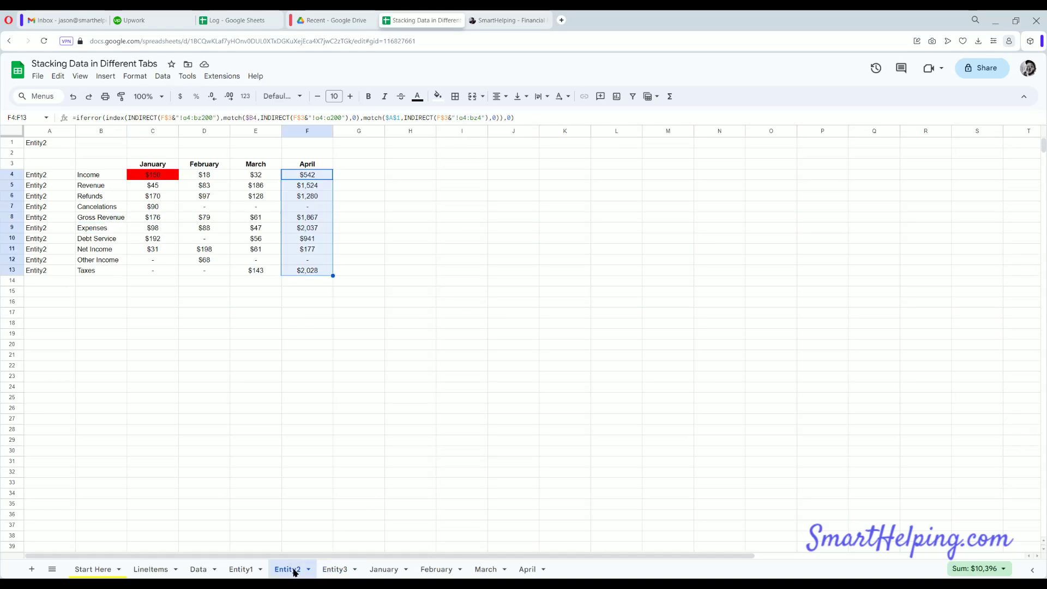
pyautogui.click(248, 568)
# On the Data sheet, autofill April into F1 after March and review the QUERY formula.
pyautogui.click(199, 569)
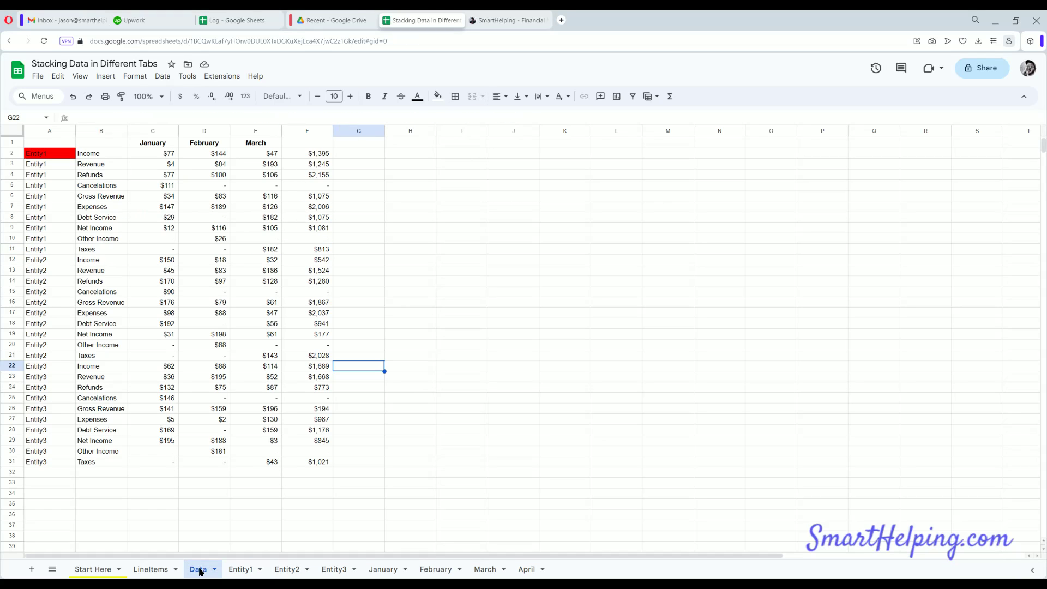
pyautogui.click(270, 147)
pyautogui.moveTo(281, 147); pyautogui.dragTo(321, 146)
pyautogui.click(321, 147)
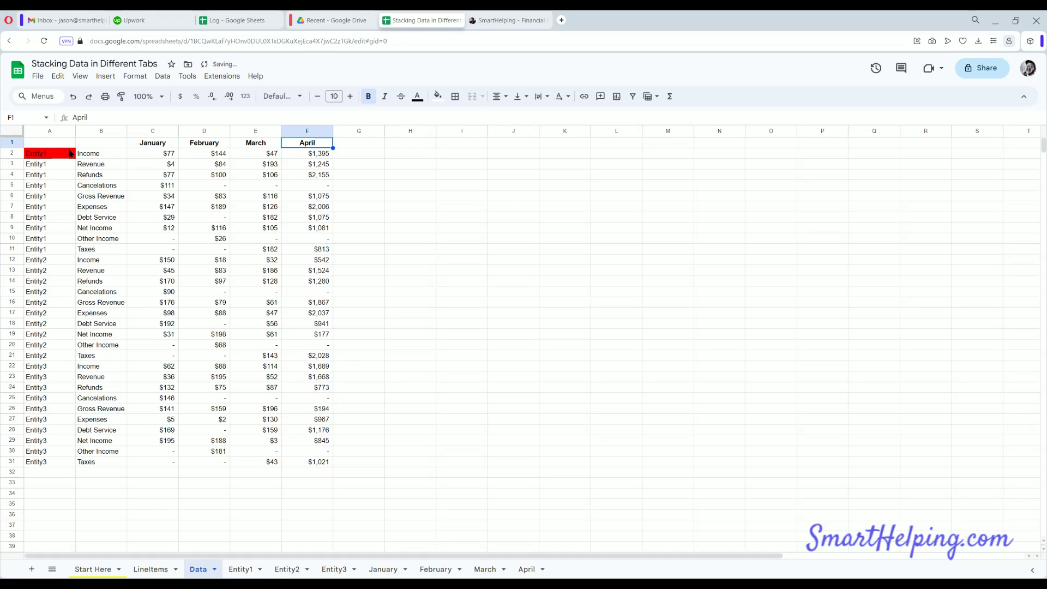
pyautogui.click(62, 155)
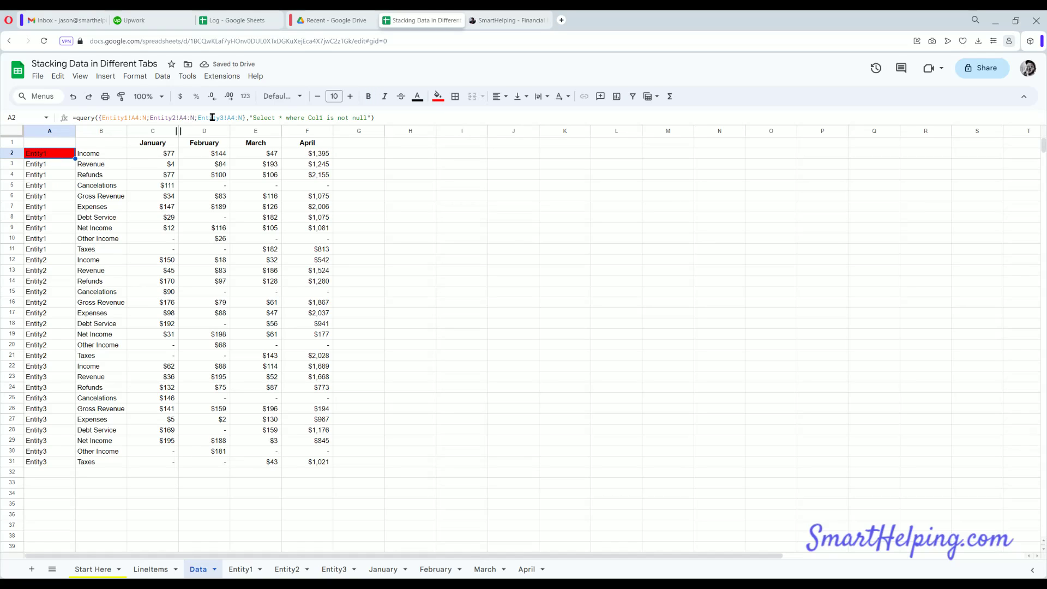
pyautogui.moveTo(153, 143); pyautogui.dragTo(308, 143)
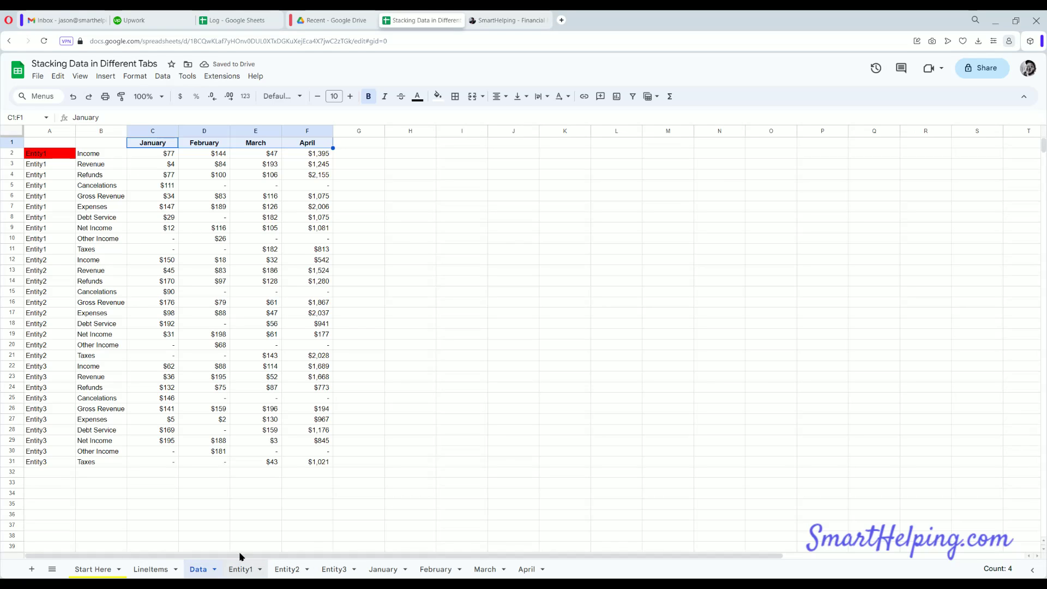
pyautogui.click(46, 158)
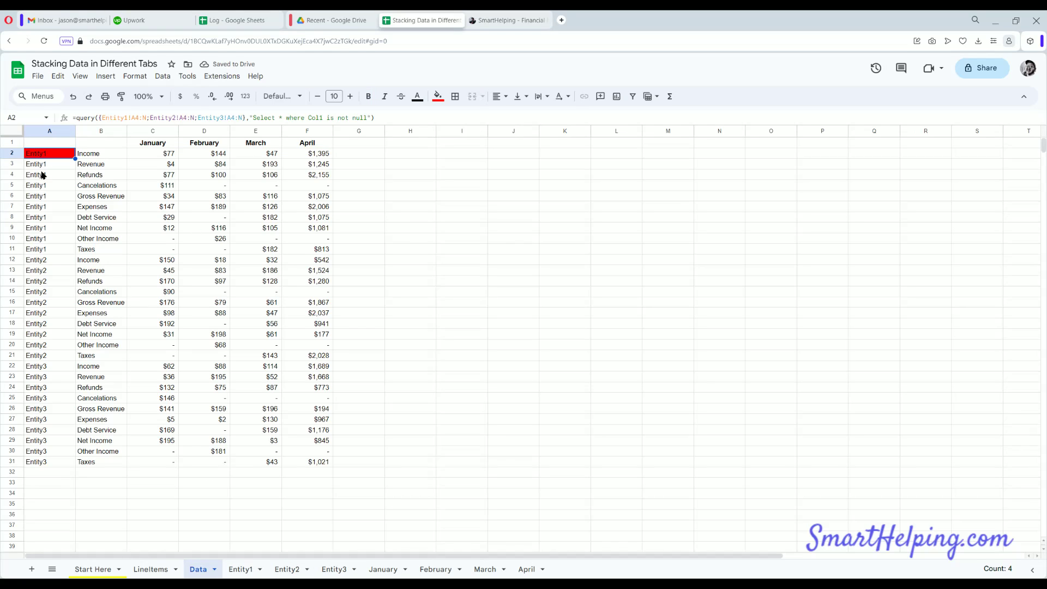
# Review the Entity1 and Entity2 tables, including Entity2's column-A entity names.
pyautogui.click(240, 569)
pyautogui.click(287, 570)
pyautogui.moveTo(47, 176); pyautogui.dragTo(47, 322)
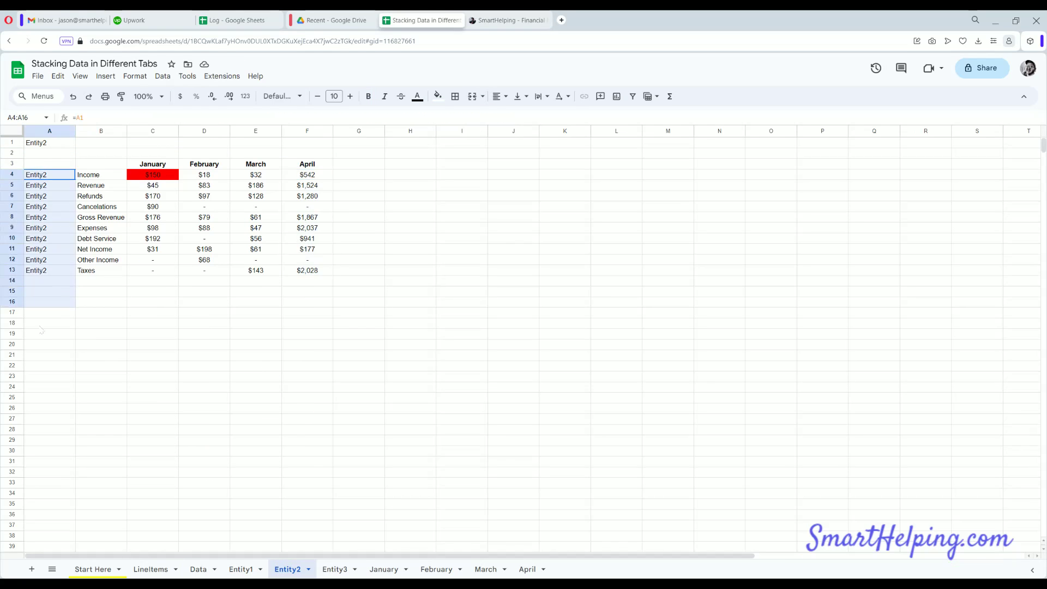
pyautogui.click(45, 242)
pyautogui.press('Down')
pyautogui.press('Down')
pyautogui.press('Down')
pyautogui.press('Down')
pyautogui.moveTo(42, 183); pyautogui.dragTo(474, 174)
pyautogui.click(515, 271)
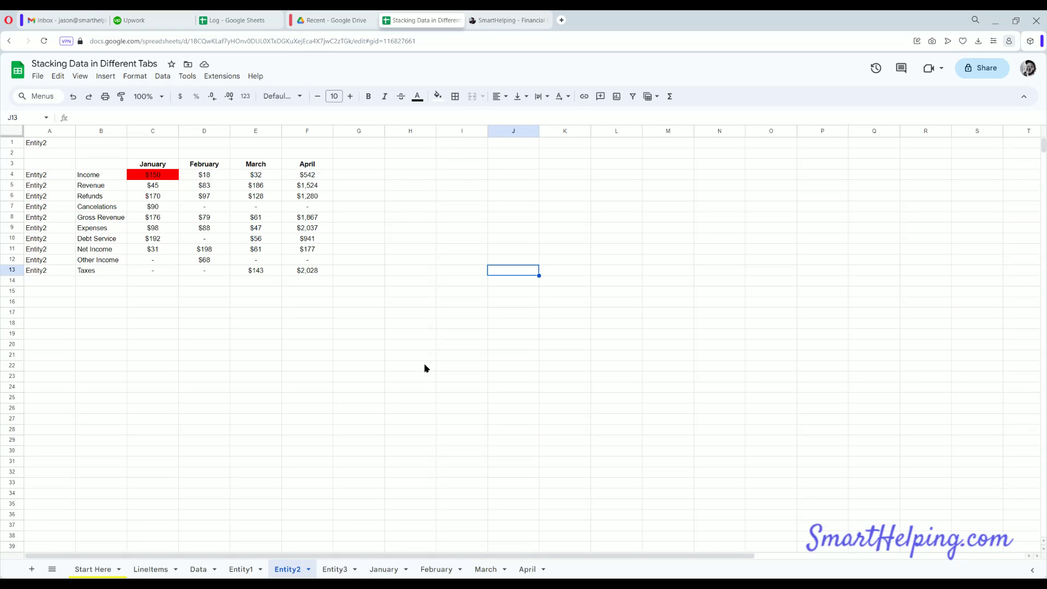
pyautogui.click(199, 568)
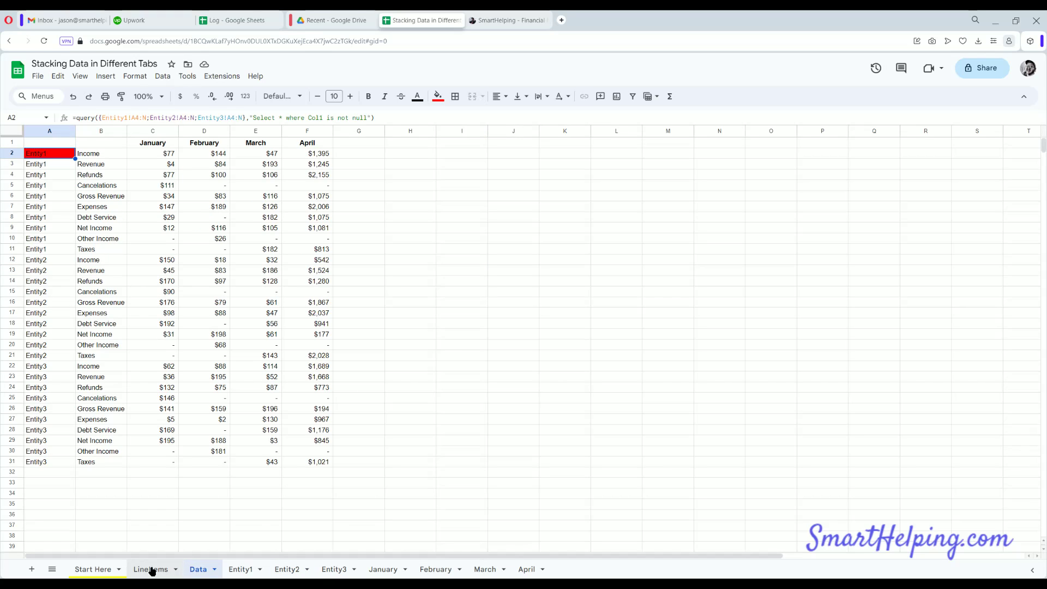
pyautogui.click(155, 570)
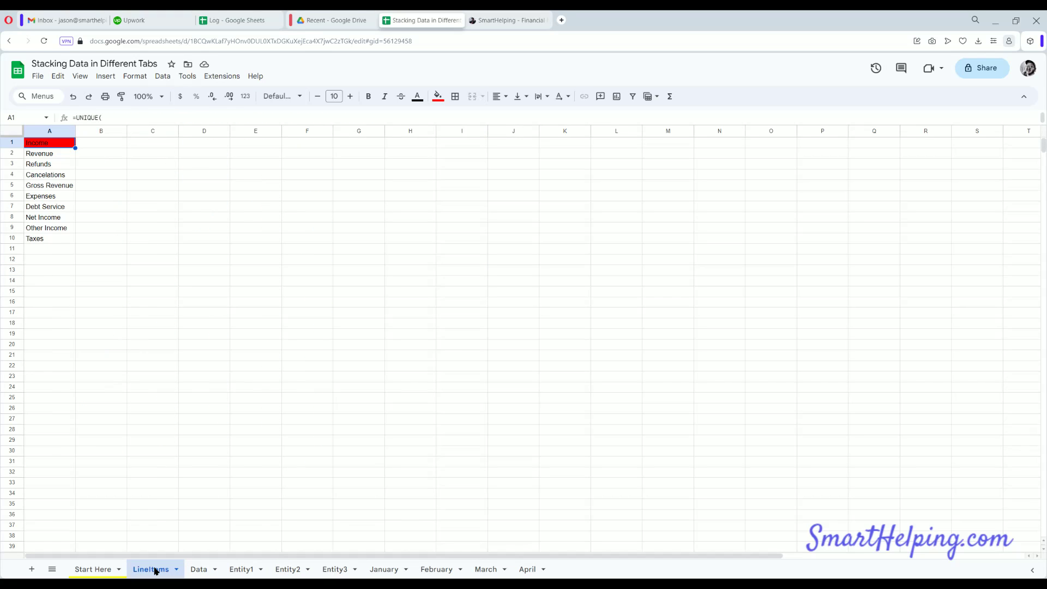
# Review the LineItems UNIQUE formula and add TESTTEST as a new line item on April.
pyautogui.doubleClick(53, 143)
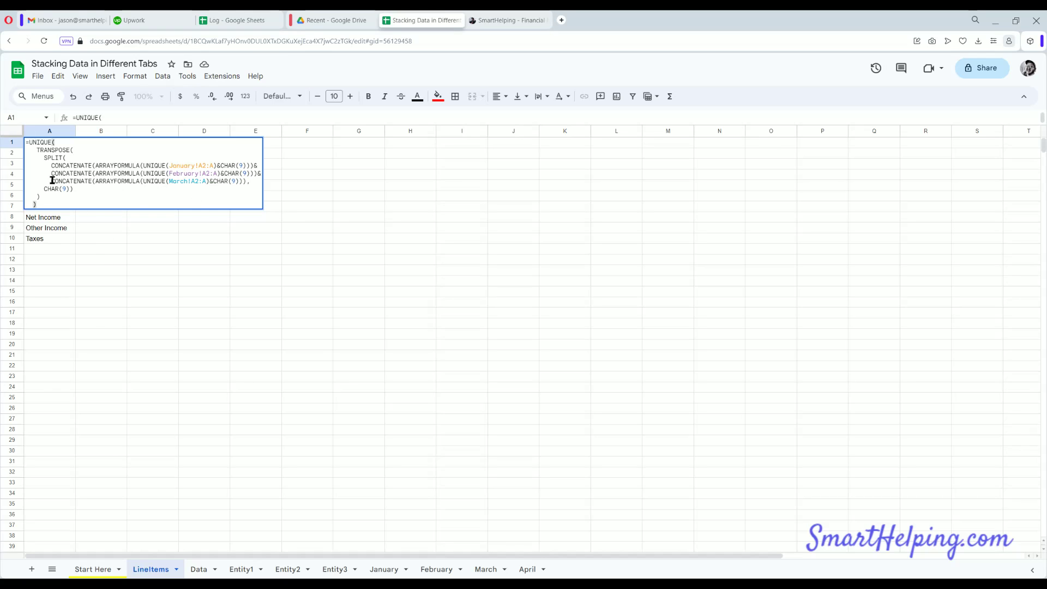
pyautogui.press('Escape')
pyautogui.click(527, 569)
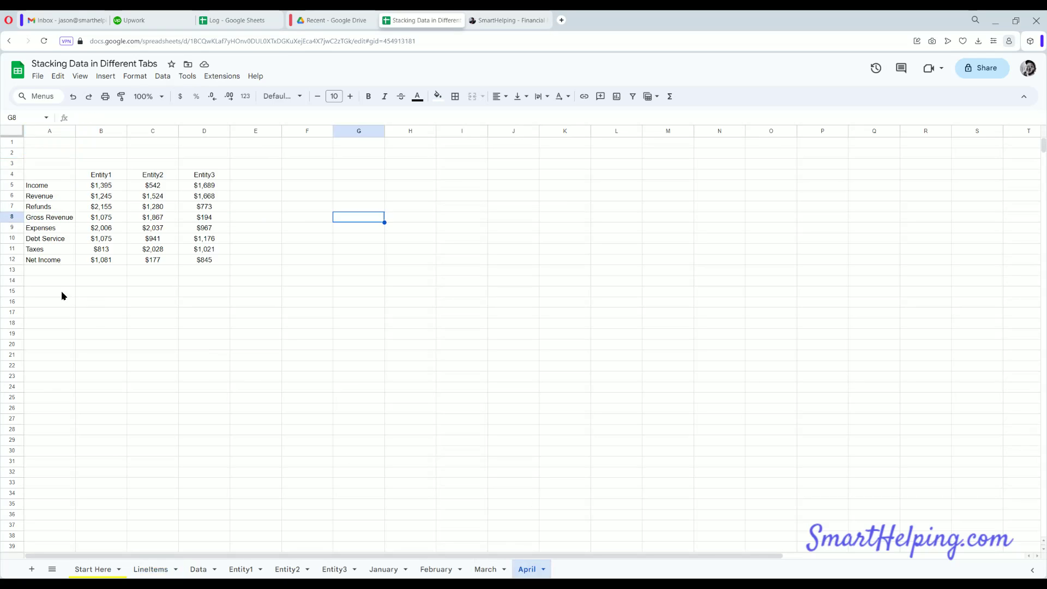
pyautogui.write('TEST')
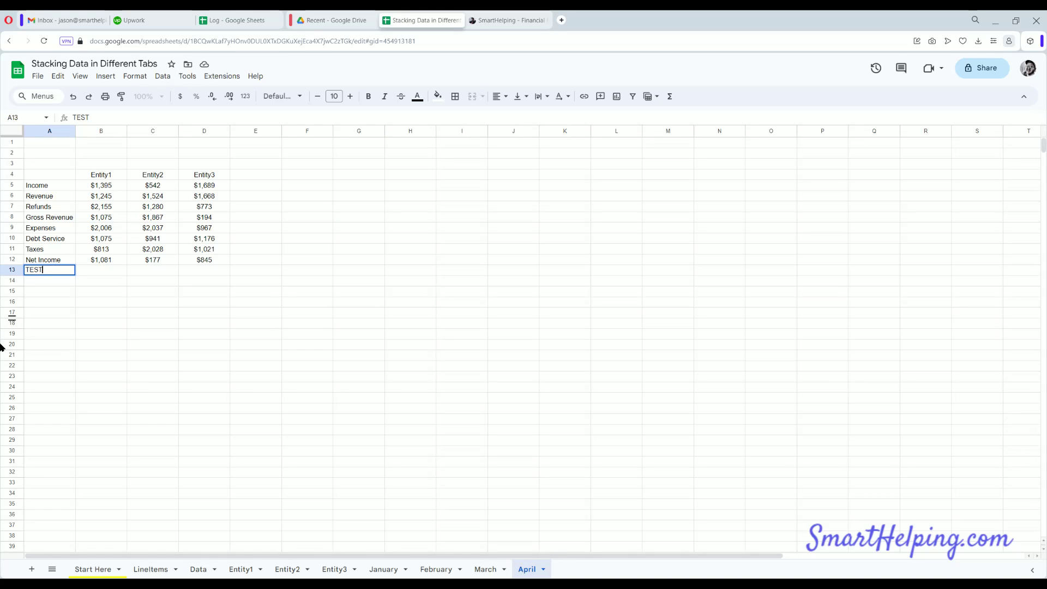
pyautogui.write('TEST')
pyautogui.press('Return')
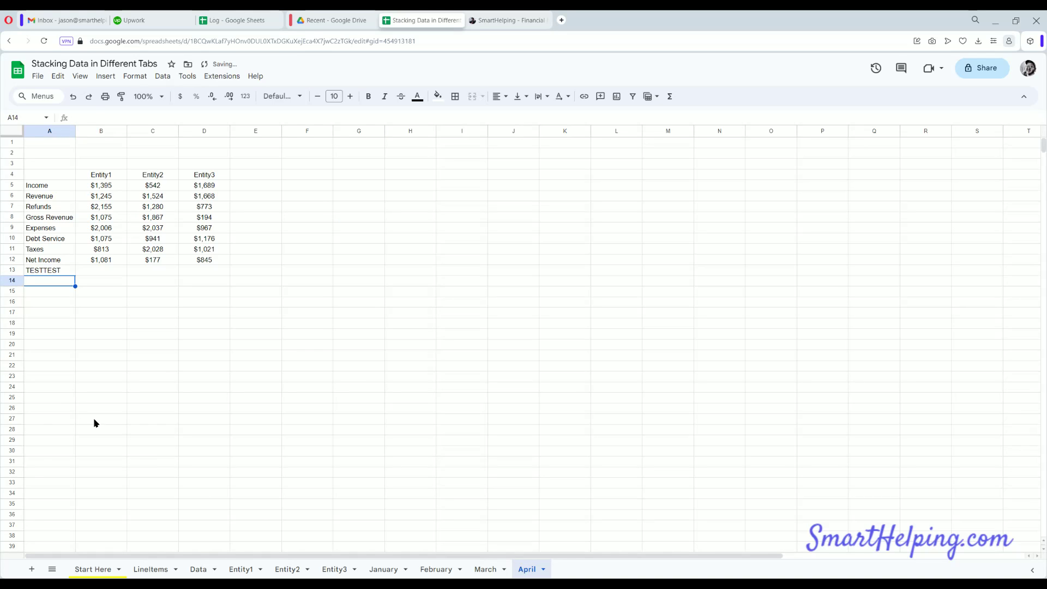
pyautogui.click(342, 570)
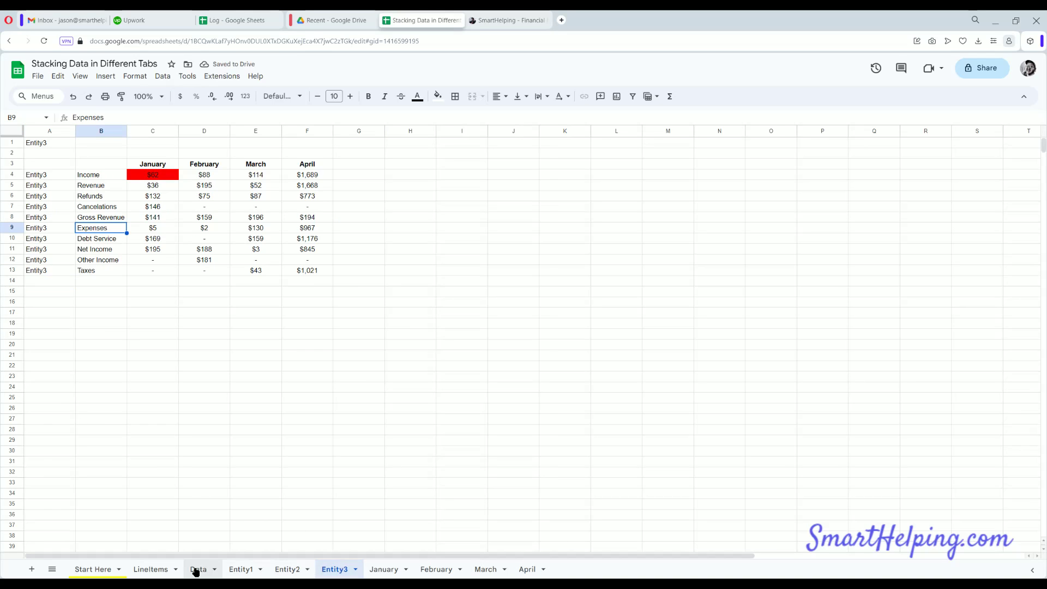
pyautogui.click(527, 569)
# Enter TESTTEST values 33, 33 and 22 in April B13:D13.
pyautogui.click(101, 270)
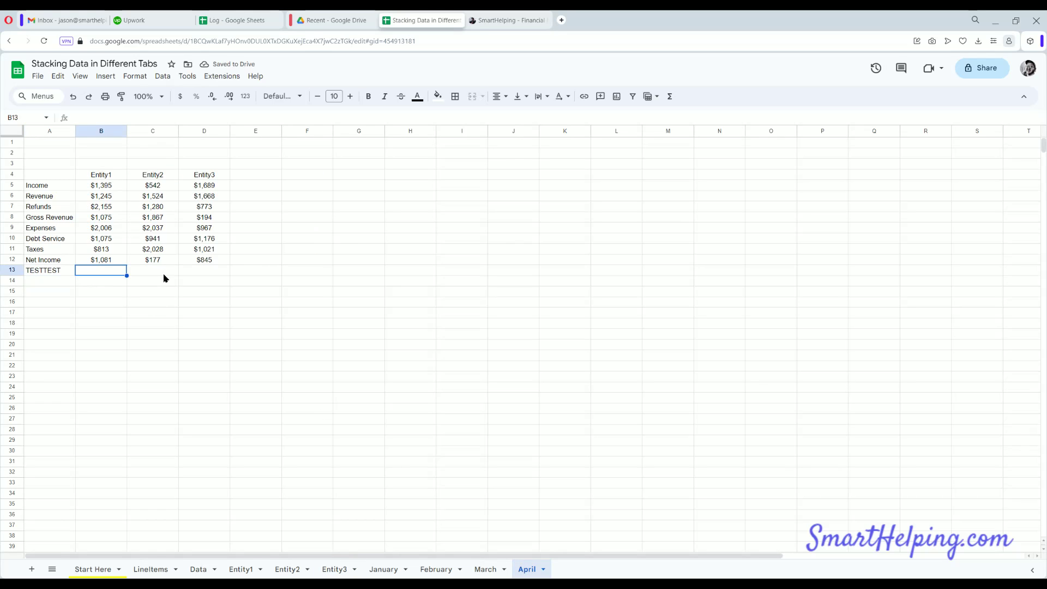
pyautogui.write('33')
pyautogui.press('Tab')
pyautogui.write('33')
pyautogui.press('Tab')
pyautogui.write('22')
pyautogui.click(212, 307)
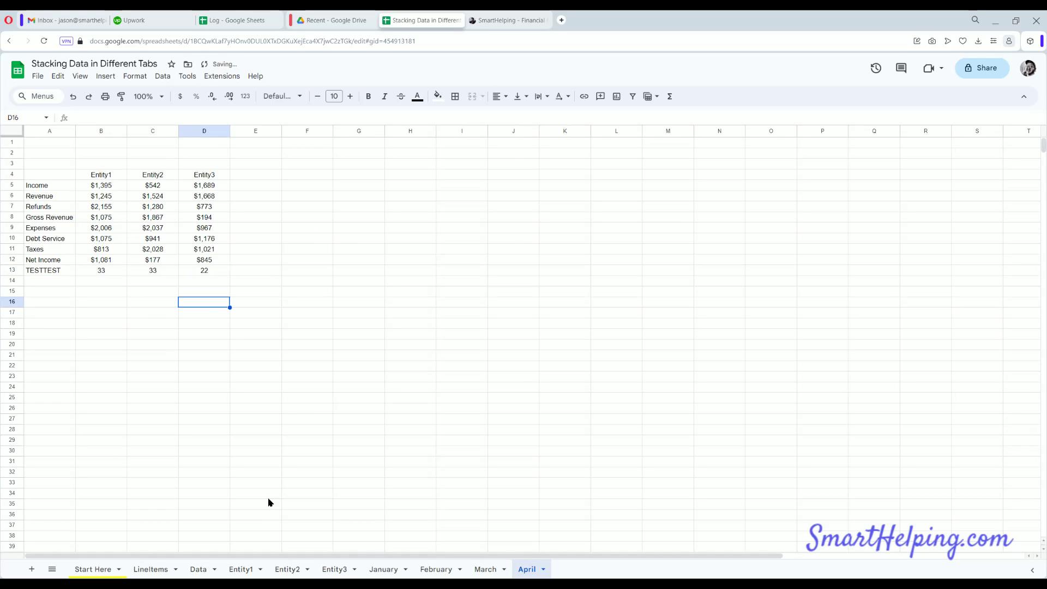
# On LineItems, delete the trailing space after the ampersand in A1's February CONCATENATE line.
pyautogui.click(151, 569)
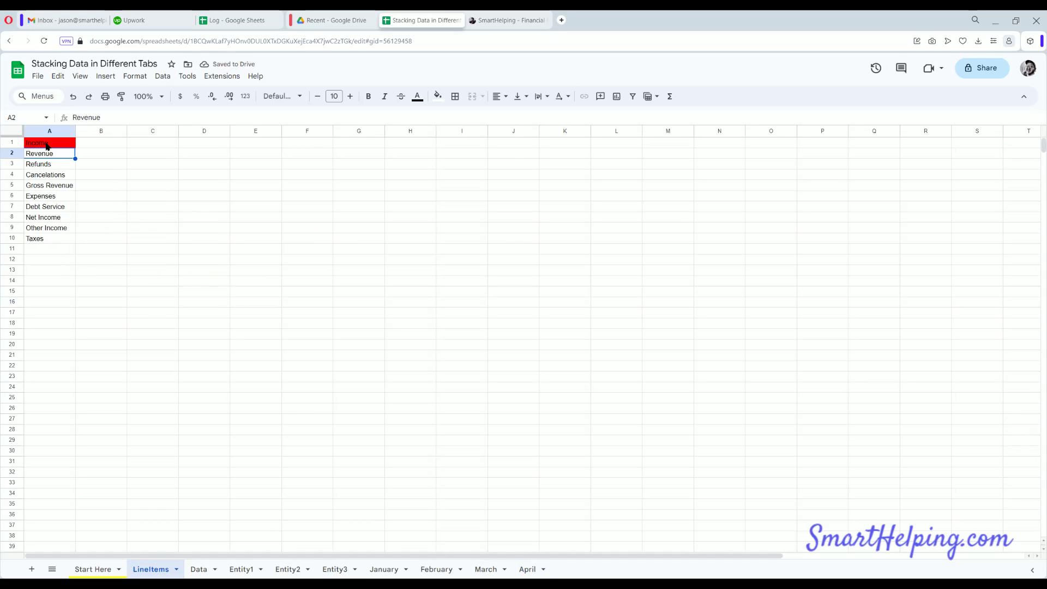
pyautogui.doubleClick(47, 144)
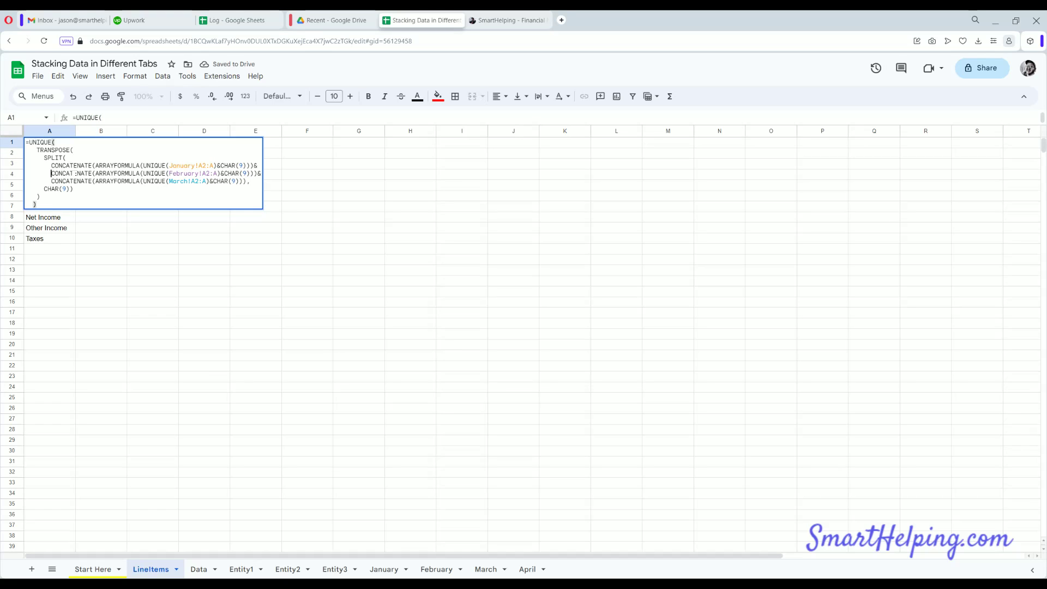
pyautogui.moveTo(79, 173); pyautogui.dragTo(261, 174)
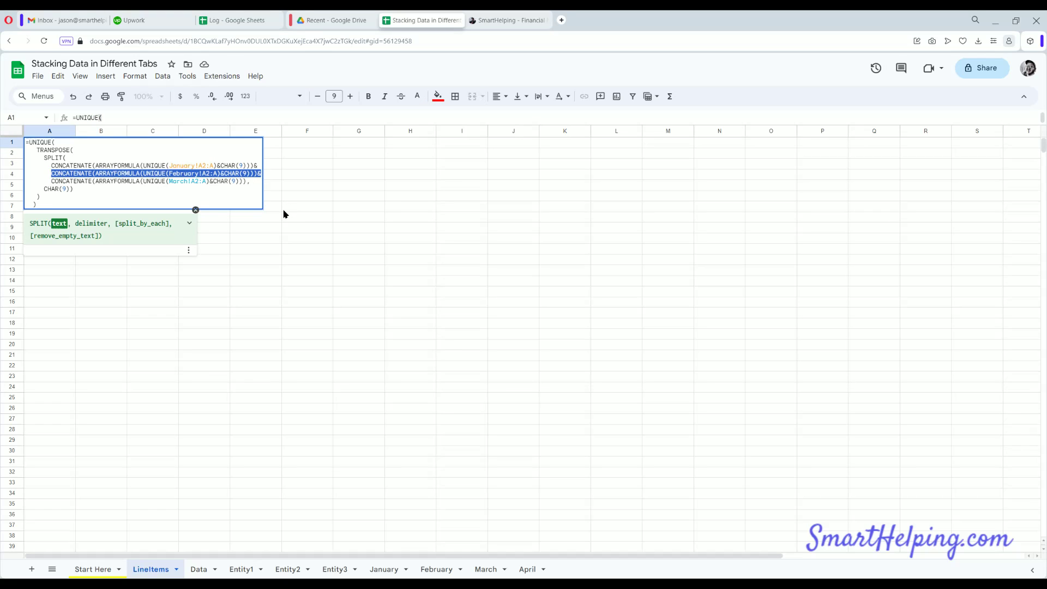
pyautogui.click(261, 174)
pyautogui.press('Return')
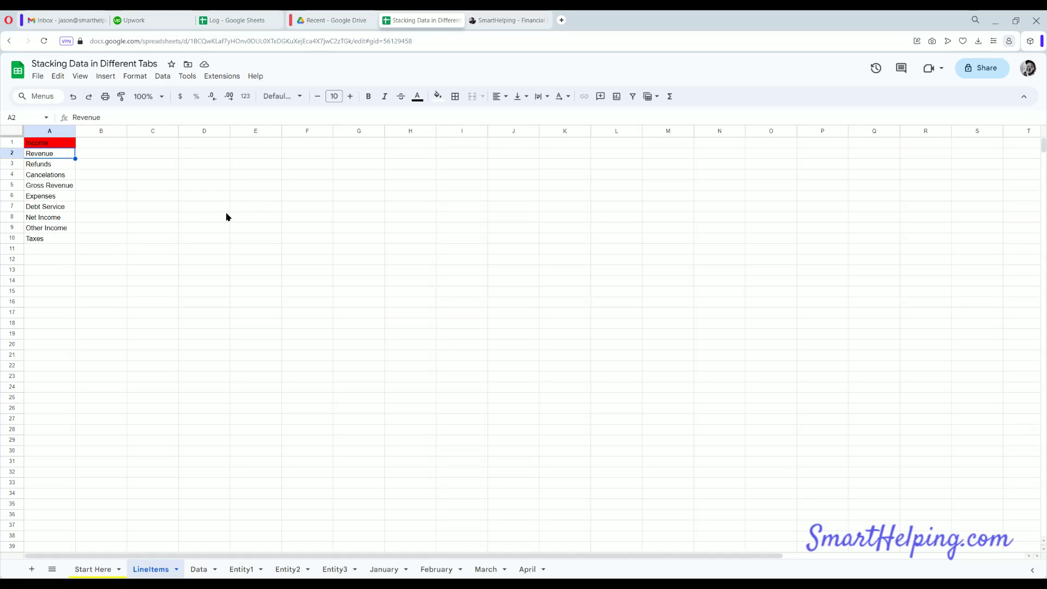
pyautogui.press('Up')
pyautogui.press('Return')
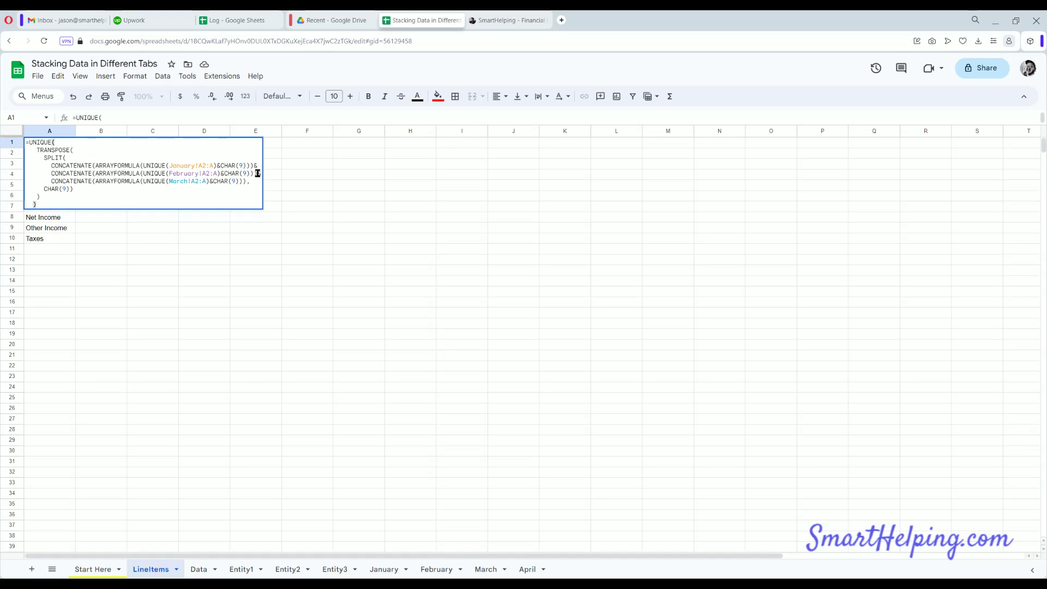
pyautogui.click(264, 174)
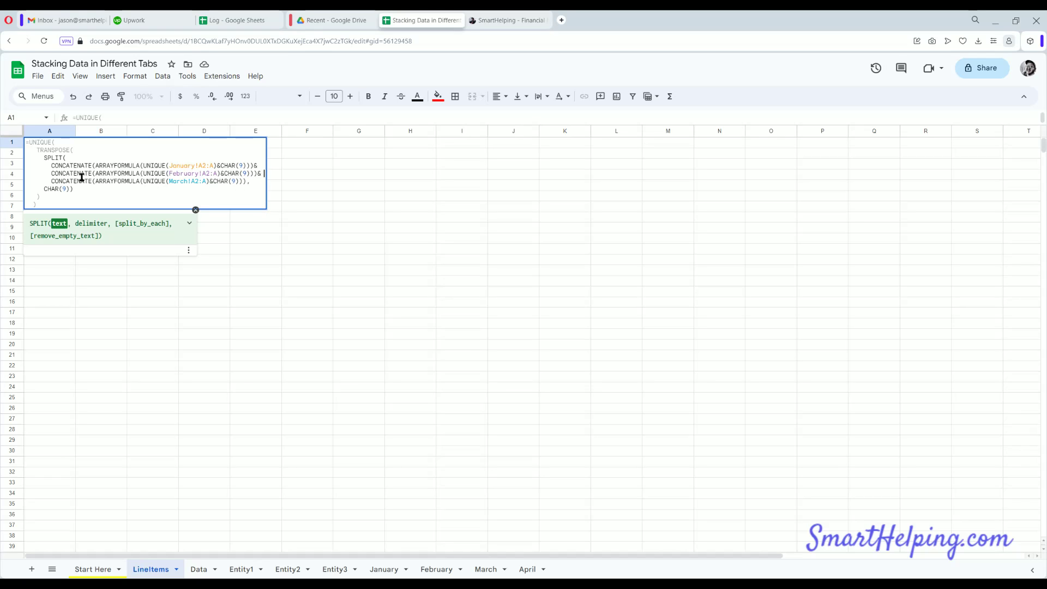
pyautogui.press('BackSpace')
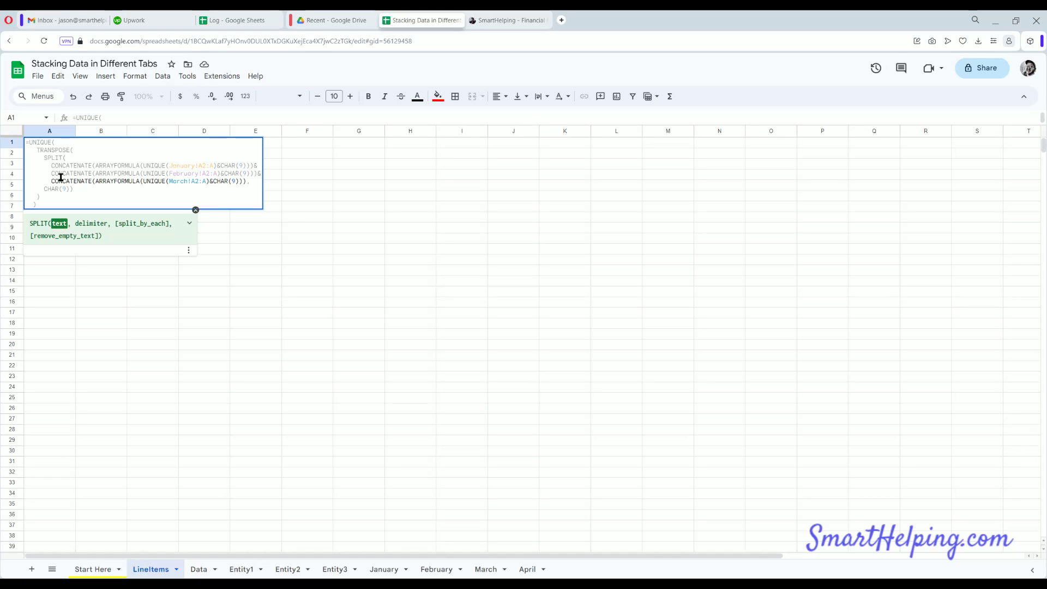
pyautogui.press('Return')
# Turn A1's formula into plain text by removing its leading equals sign.
pyautogui.press('Up')
pyautogui.press('Return')
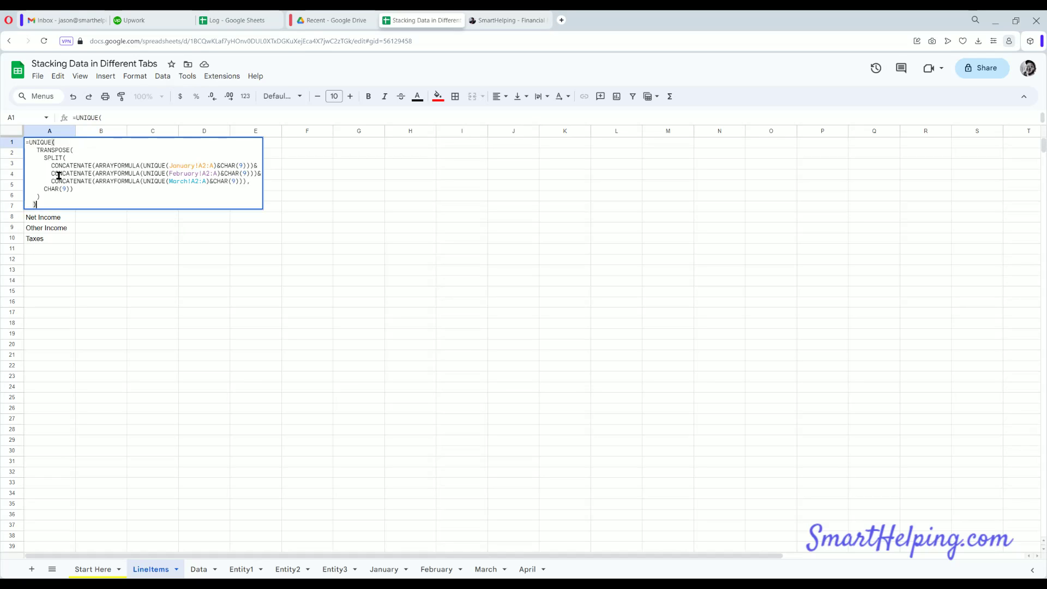
pyautogui.click(51, 173)
pyautogui.click(257, 173)
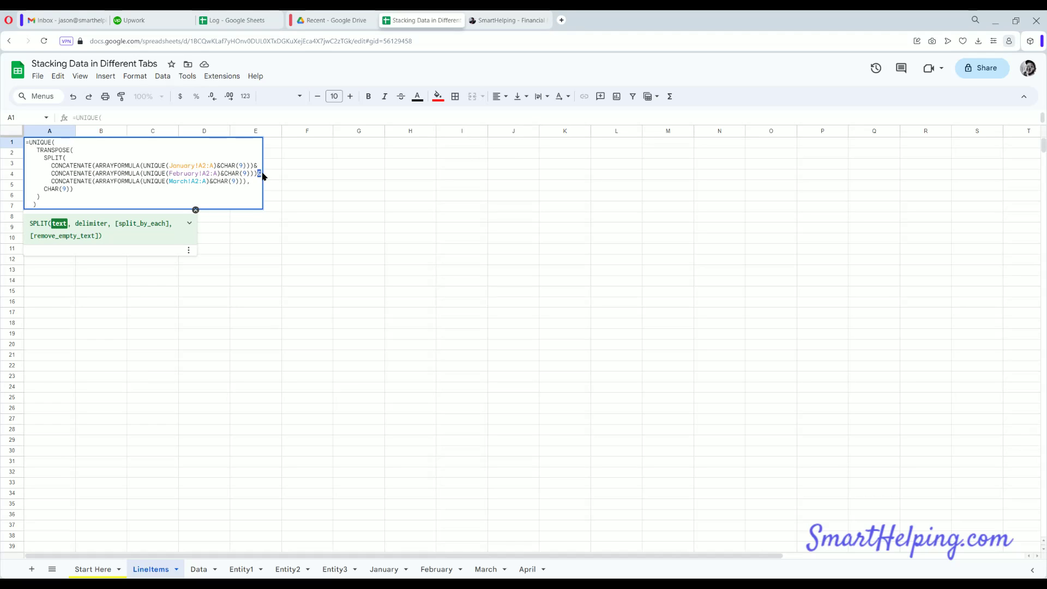
pyautogui.click(261, 173)
pyautogui.press('Escape')
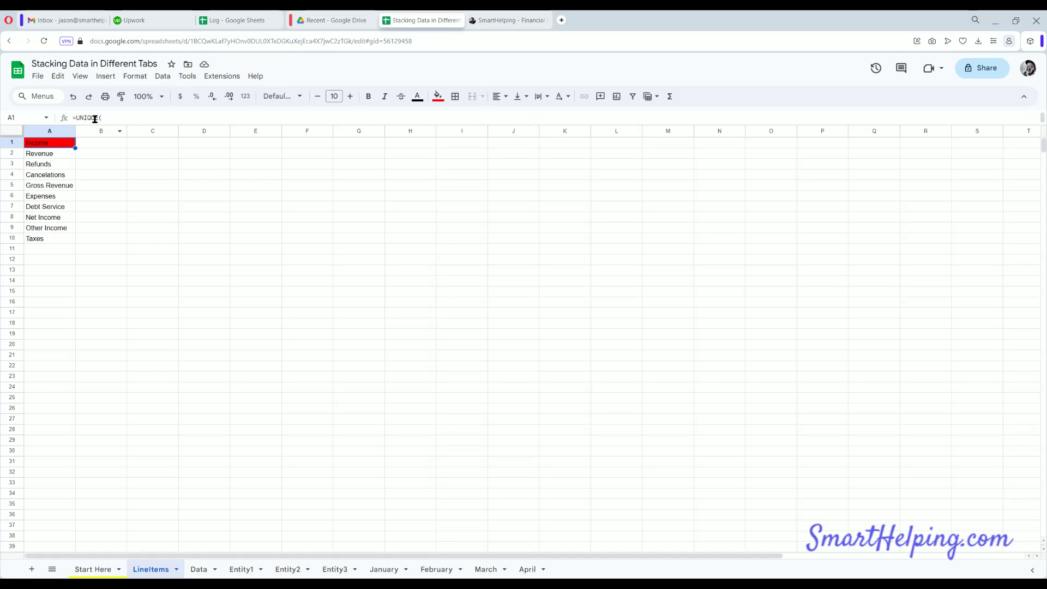
pyautogui.click(93, 119)
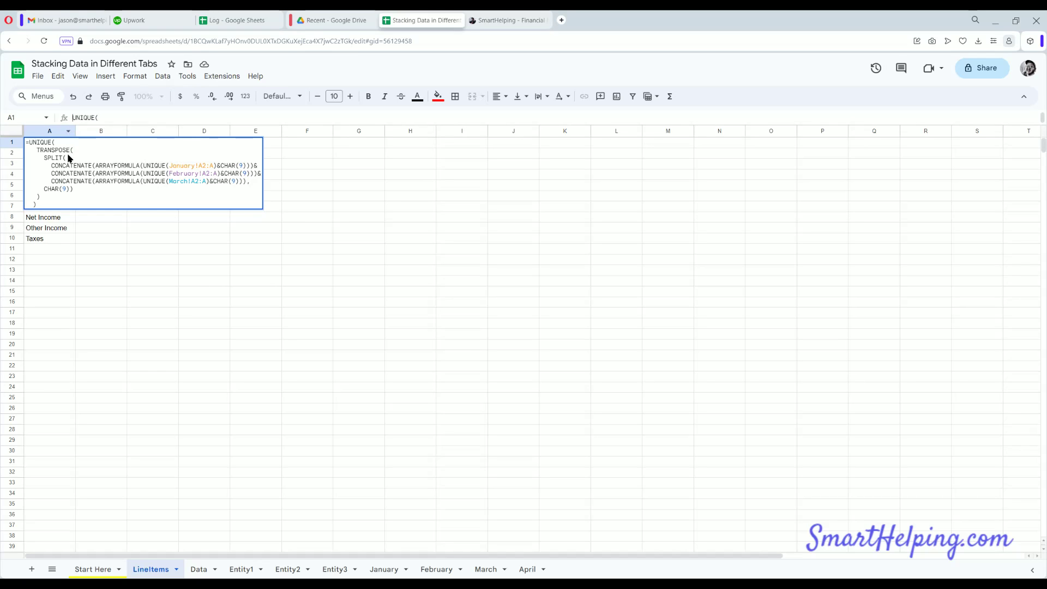
pyautogui.press('BackSpace')
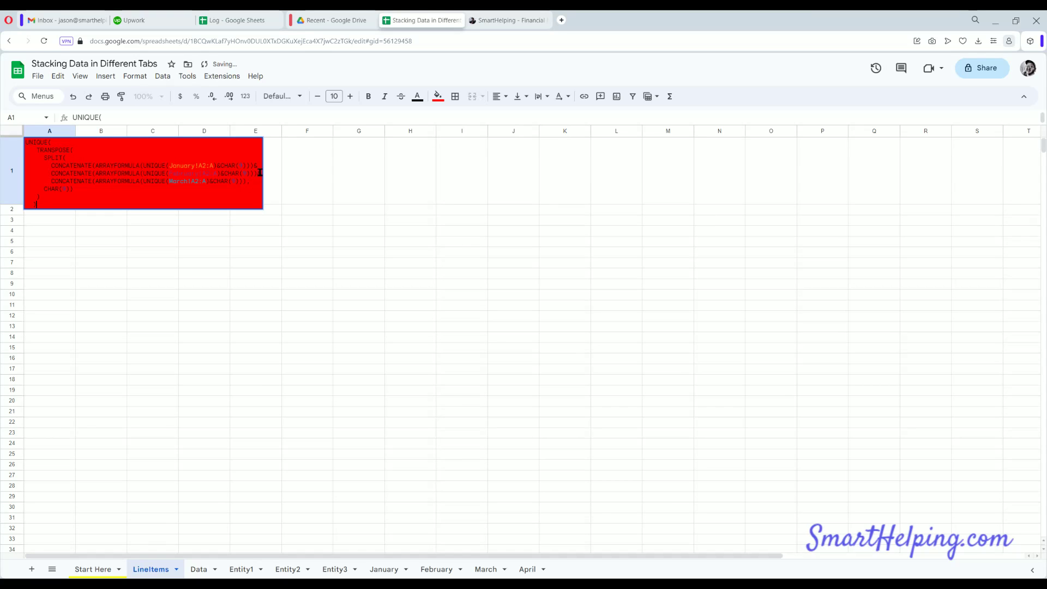
pyautogui.press('Return')
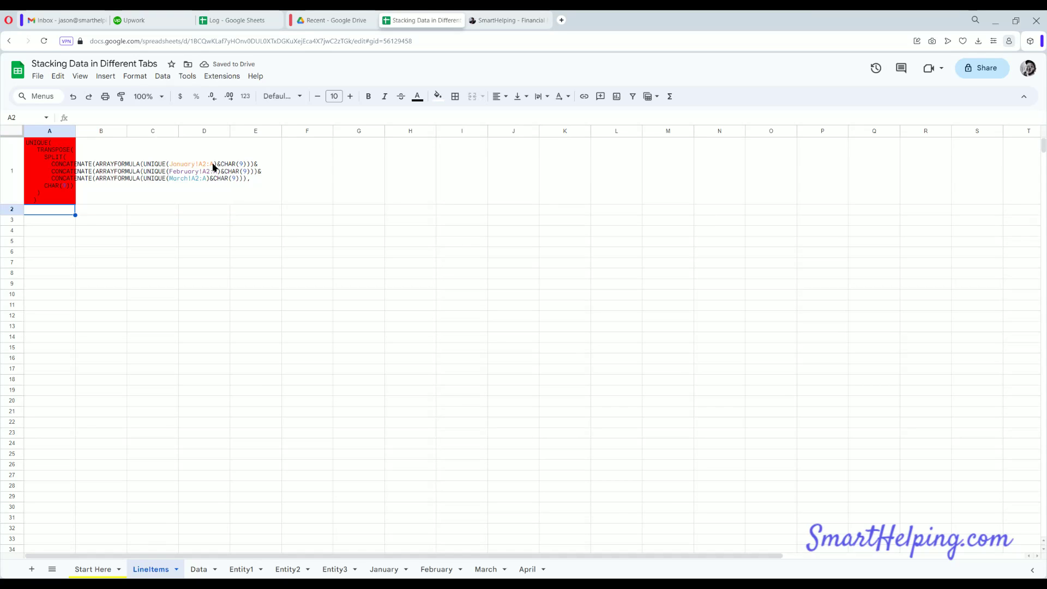
# Paste a copy of the February CONCATENATE line into A1's text.
pyautogui.doubleClick(62, 174)
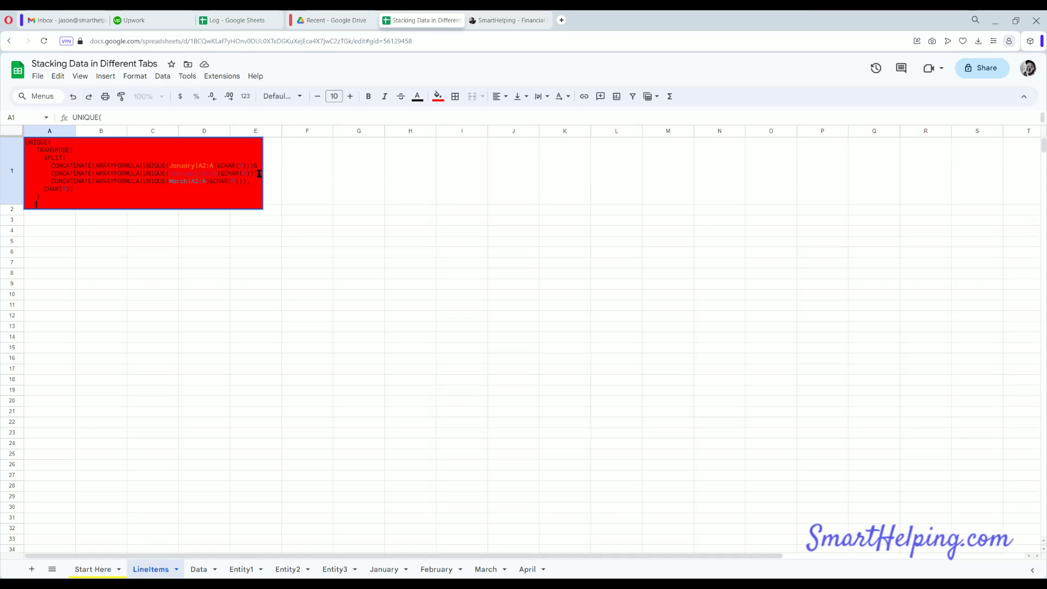
pyautogui.press('Escape')
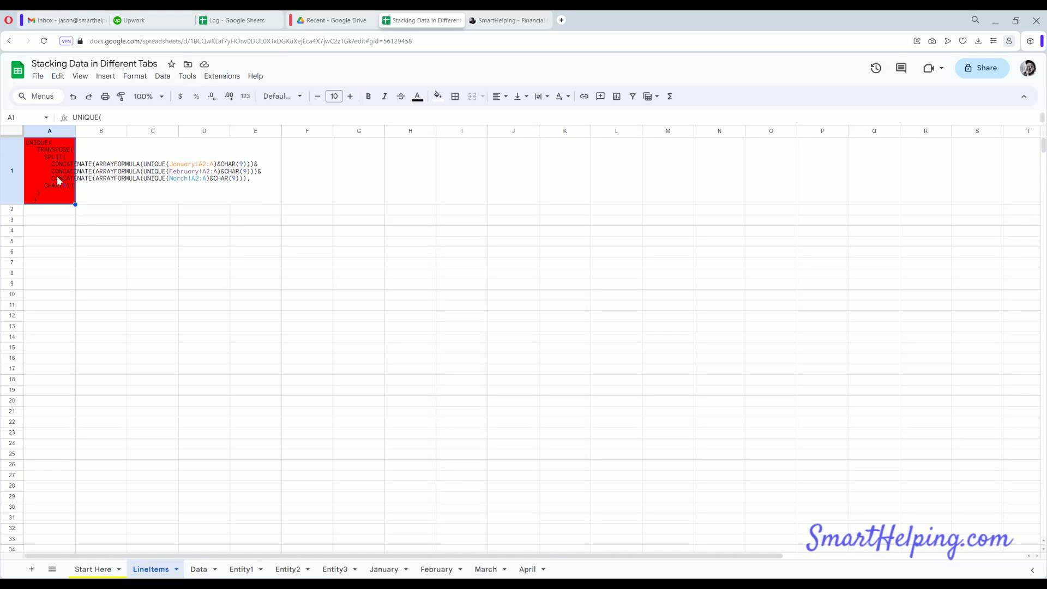
pyautogui.doubleClick(52, 177)
pyautogui.click(51, 180)
pyautogui.write('CONCATENATE(ARRAYFORMULA(UNIQUE(February!A2:A)&CHAR(9)))&')
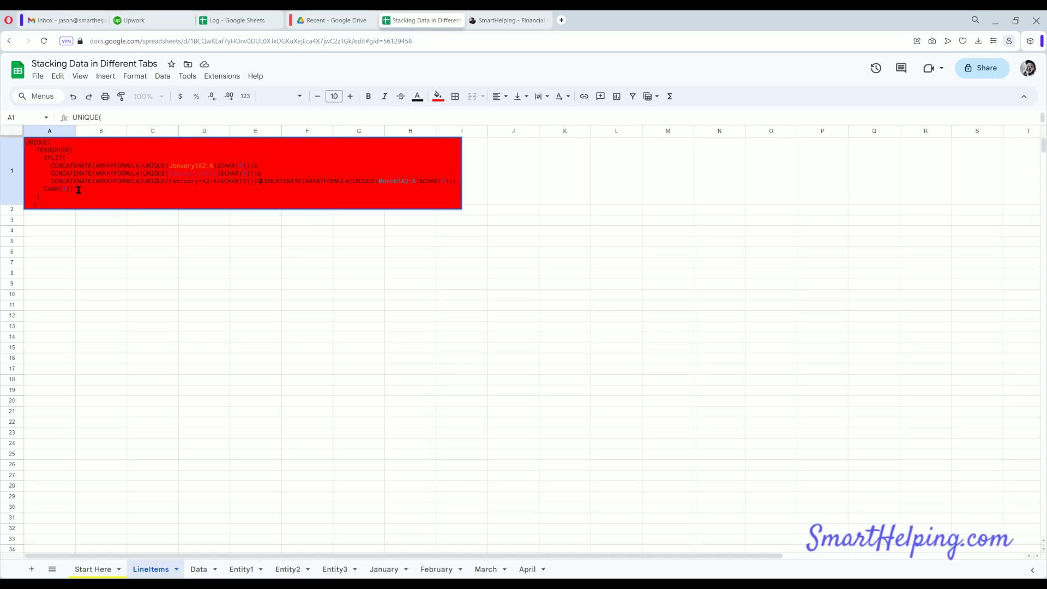
pyautogui.press('Return')
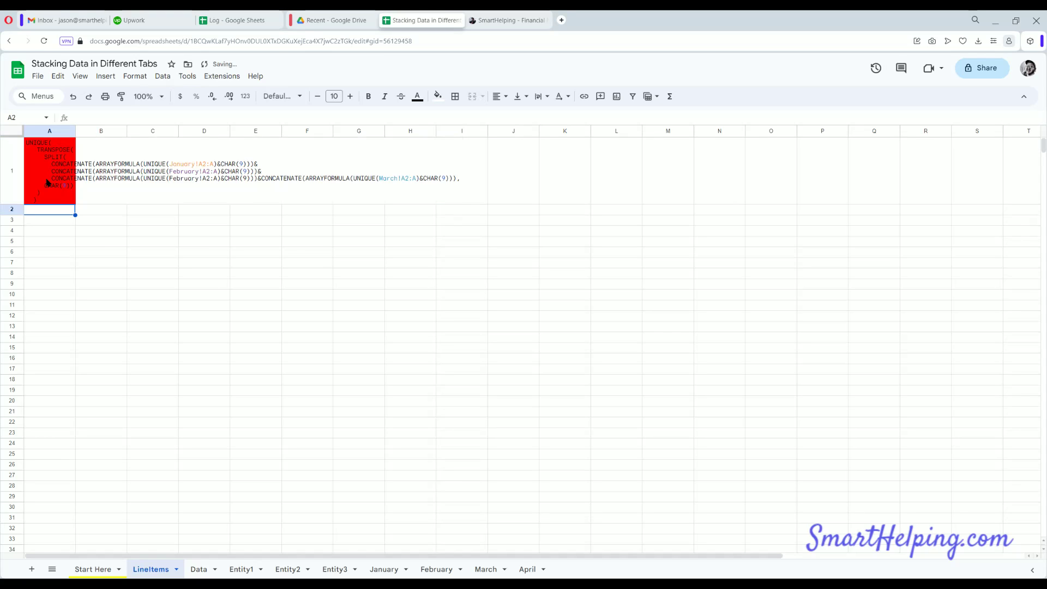
pyautogui.click(47, 182)
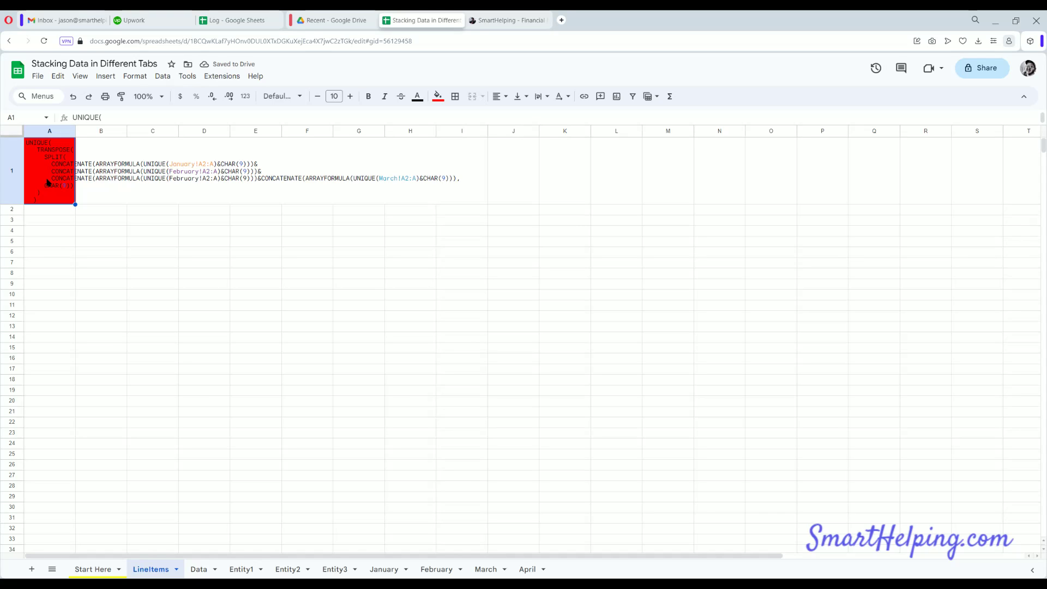
# Restore A1 as a live =UNIQUE( formula, undoing the test edits.
pyautogui.doubleClick(48, 164)
pyautogui.click(26, 142)
pyautogui.write('=')
pyautogui.press('Return')
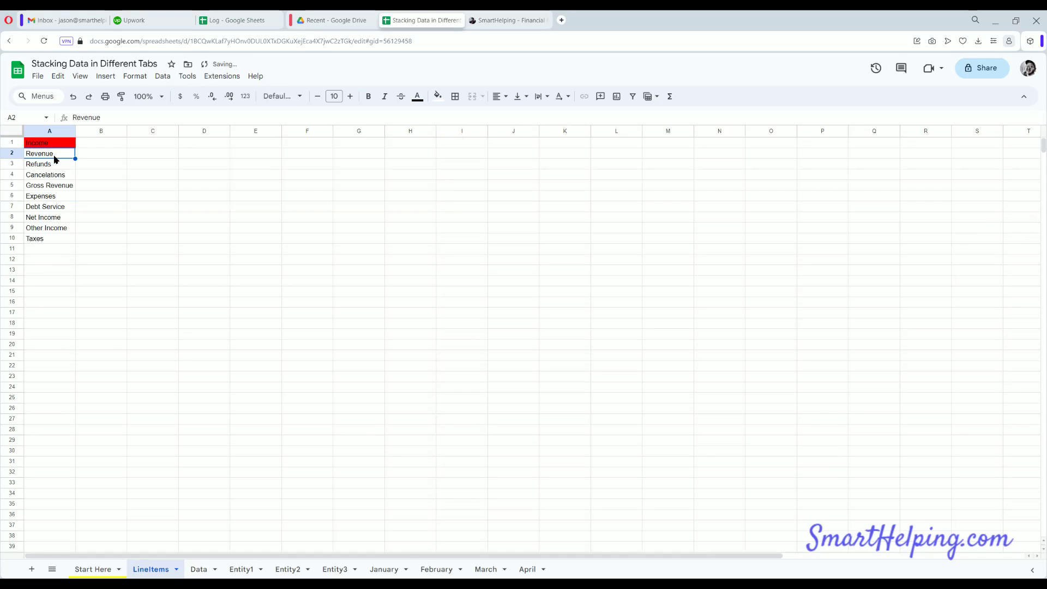
pyautogui.click(53, 145)
pyautogui.doubleClick(53, 145)
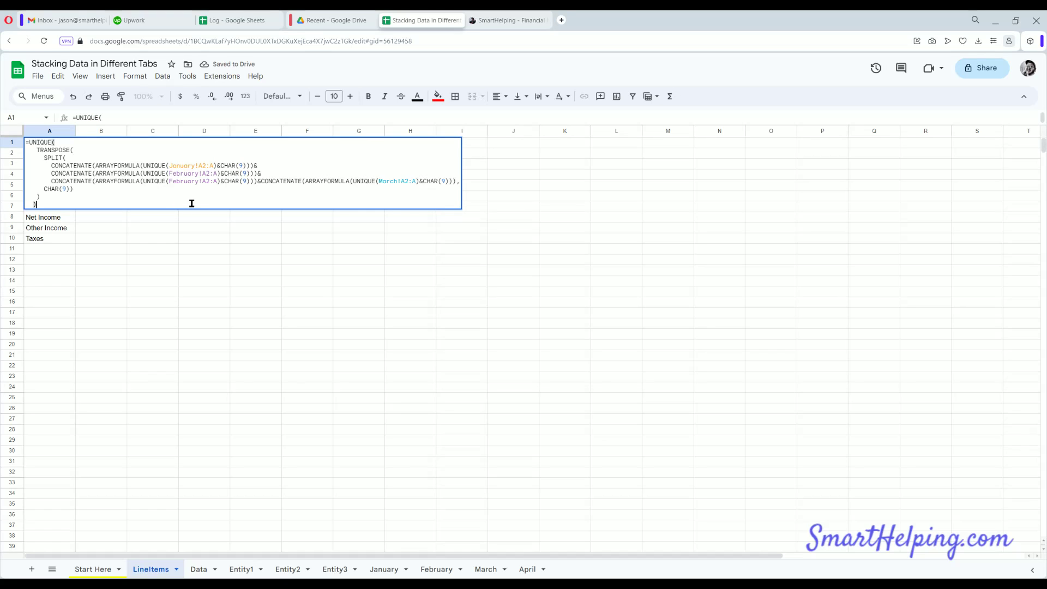
pyautogui.press('Escape')
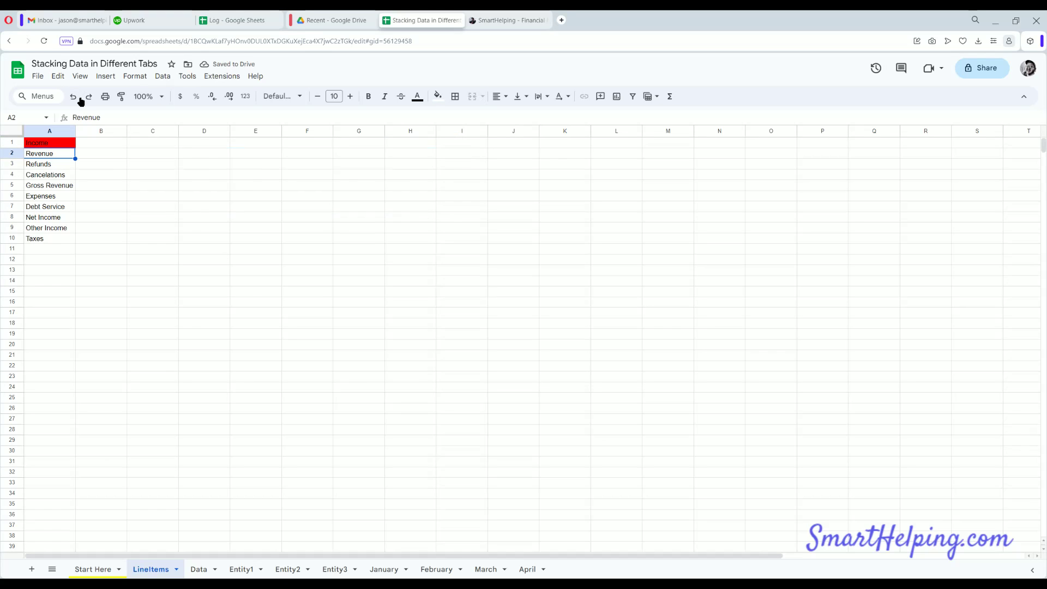
pyautogui.click(74, 98)
pyautogui.click(73, 97)
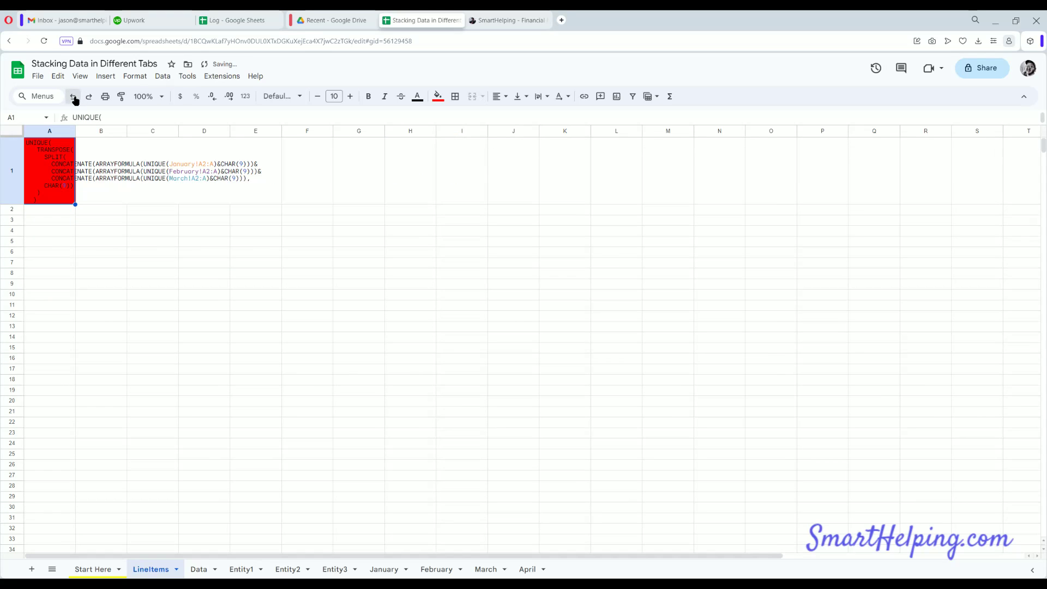
pyautogui.click(73, 97)
# Select and copy A1's full formula text, leaving the formula unchanged.
pyautogui.doubleClick(44, 143)
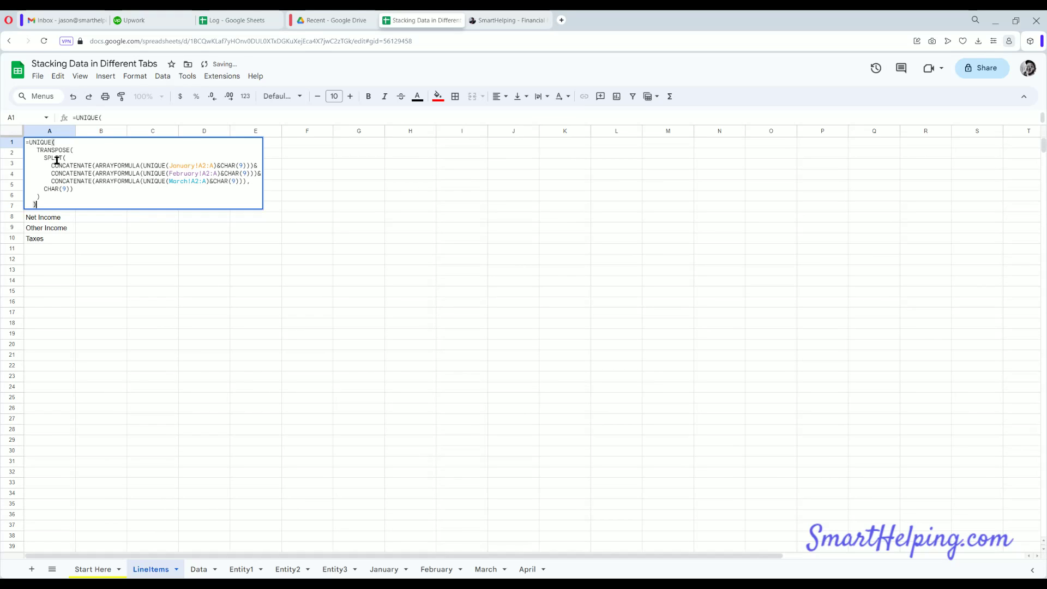
pyautogui.click(63, 173)
pyautogui.hotkey('ctrl', 'Left')
pyautogui.hotkey('shift', 'Right')
pyautogui.hotkey('shift', 'Right')
pyautogui.hotkey('shift', 'Right')
pyautogui.hotkey('shift', 'Right')
pyautogui.hotkey('shift', 'Right')
pyautogui.hotkey('shift', 'Right')
pyautogui.hotkey('shift', 'Right')
pyautogui.hotkey('shift', 'Right')
pyautogui.hotkey('shift', 'Right')
pyautogui.hotkey('shift', 'Right')
pyautogui.hotkey('shift', 'Right')
pyautogui.hotkey('shift', 'Right')
pyautogui.hotkey('shift', 'Right')
pyautogui.hotkey('shift', 'Right')
pyautogui.hotkey('shift', 'Right')
pyautogui.hotkey('shift', 'Right')
pyautogui.hotkey('shift', 'Right')
pyautogui.hotkey('shift', 'Right')
pyautogui.hotkey('shift', 'Right')
pyautogui.hotkey('shift', 'Right')
pyautogui.hotkey('shift', 'Right')
pyautogui.hotkey('shift', 'Right')
pyautogui.hotkey('shift', 'Right')
pyautogui.hotkey('shift', 'Right')
pyautogui.hotkey('shift', 'Right')
pyautogui.hotkey('shift', 'Right')
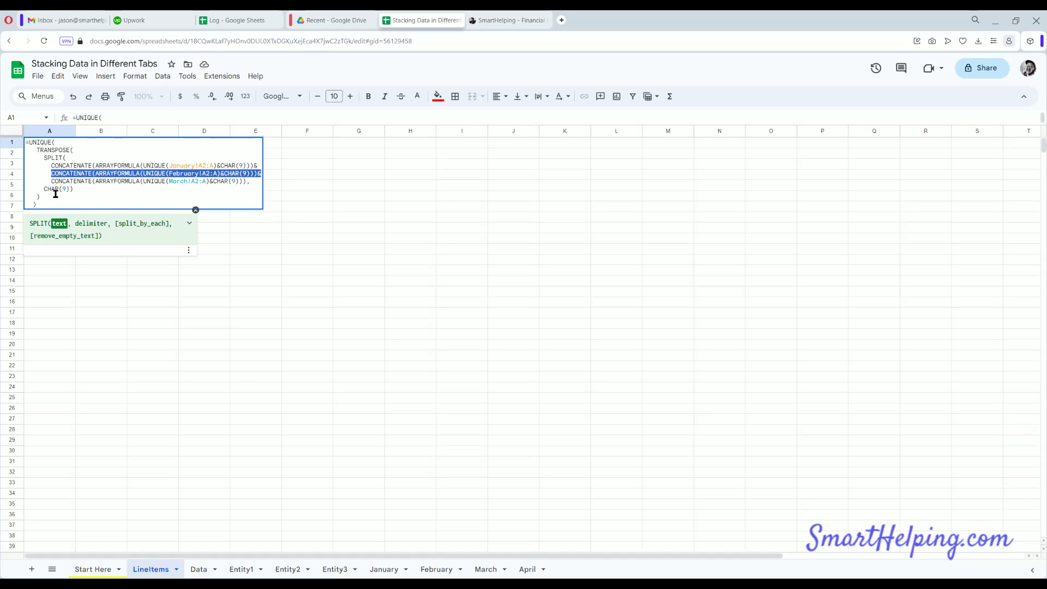
pyautogui.click(33, 203)
pyautogui.hotkey('ctrl', 'a')
pyautogui.hotkey('ctrl', 'c')
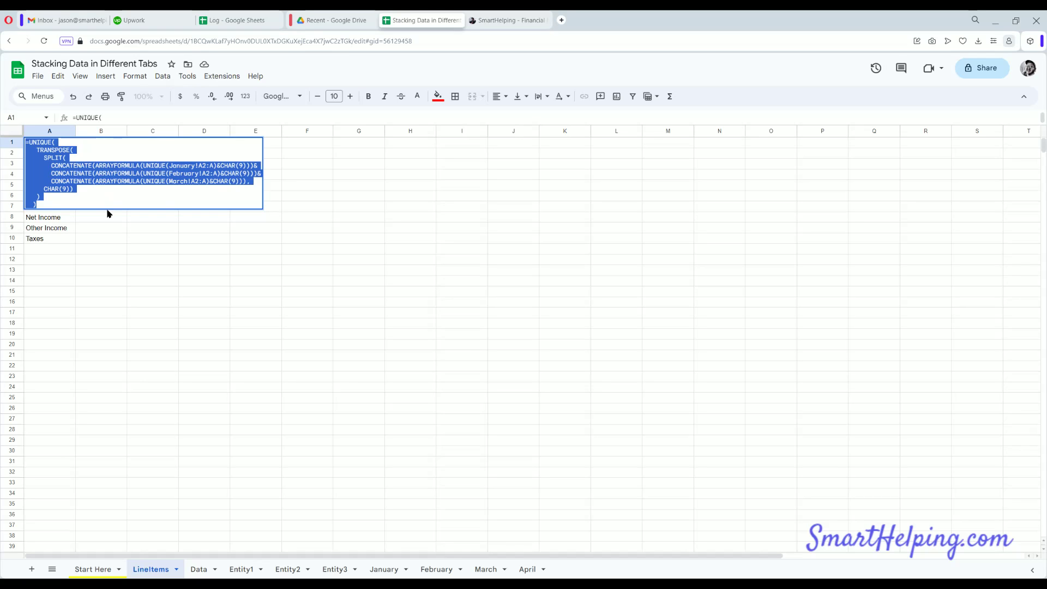
pyautogui.click(331, 238)
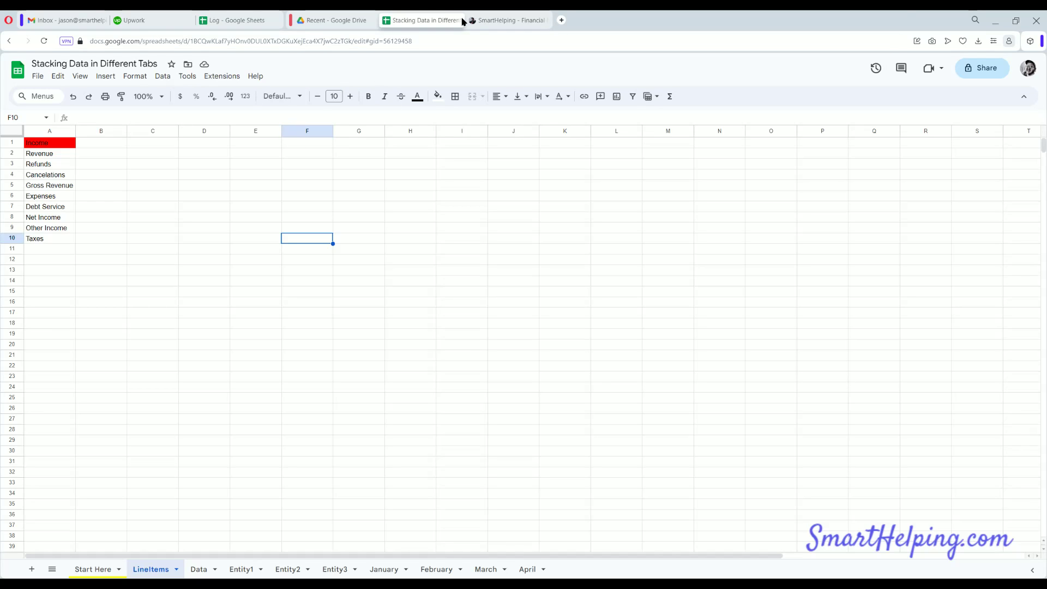
# Replace LineItems!A1 with the April-inclusive formula so TESTTEST appears in A11.
pyautogui.click(49, 143)
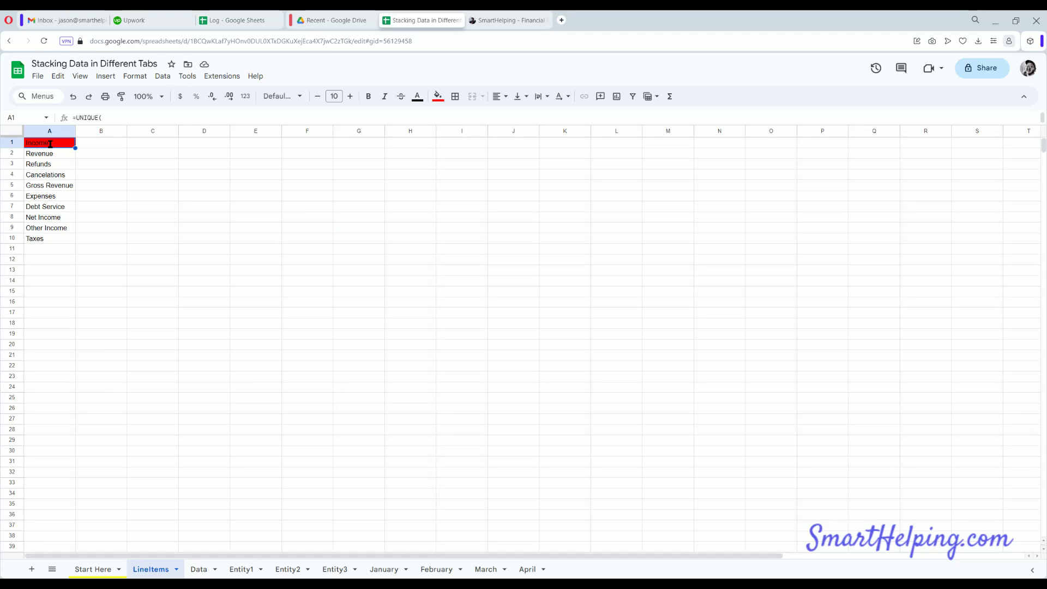
pyautogui.hotkey('ctrl', 'v')
pyautogui.hotkey('ctrl', 'a')
pyautogui.write('=UNIQUE(    TRANSPOSE(      SPLIT(        CONCATENATE(ARRAYFORMULA(UNIQUE(January!A2:A)&CHAR(9)))&        CONCATENATE(ARRAYFORMULA(UNIQUE(February!A2:A)&CHAR(9)))&        CONCATENATE(ARRAYFORMULA(UNIQUE(April!A2:A)&CHAR(9)))&        CONCATENATE(ARRAYFORMULA(UNIQUE(March!A2:A)&CHAR(9))),      CHAR(9))    )   )')
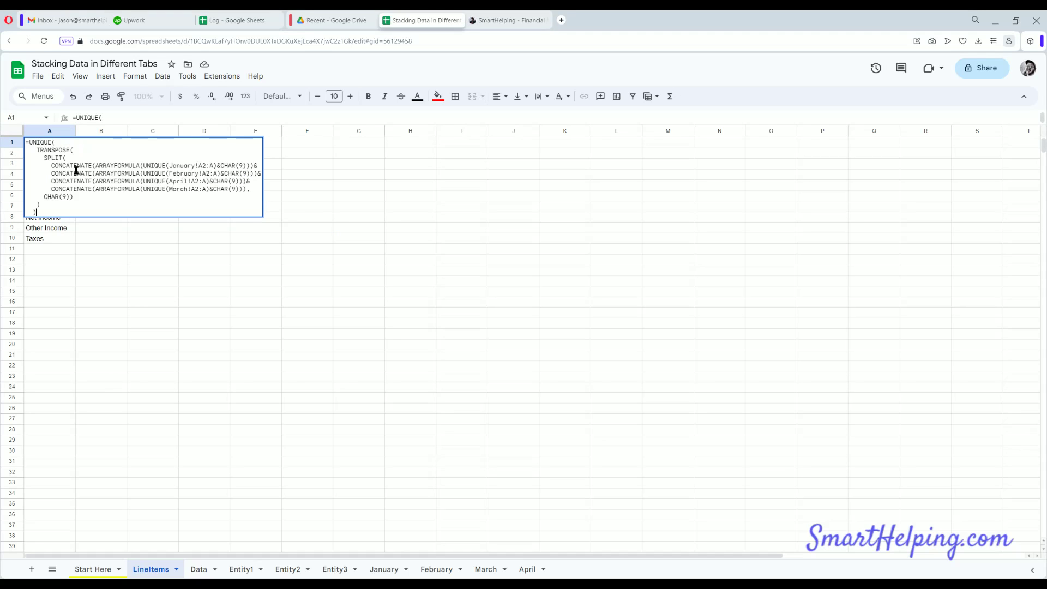
pyautogui.press('Return')
pyautogui.click(52, 249)
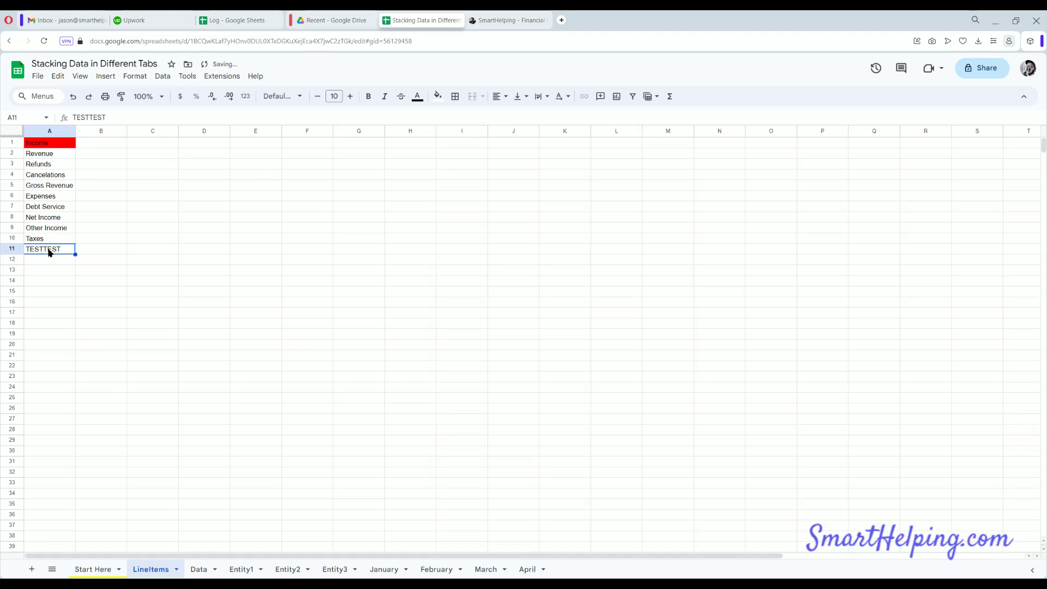
# Copy each entity's A13 label down into A14 on Entity1, Entity2 and Entity3.
pyautogui.click(203, 571)
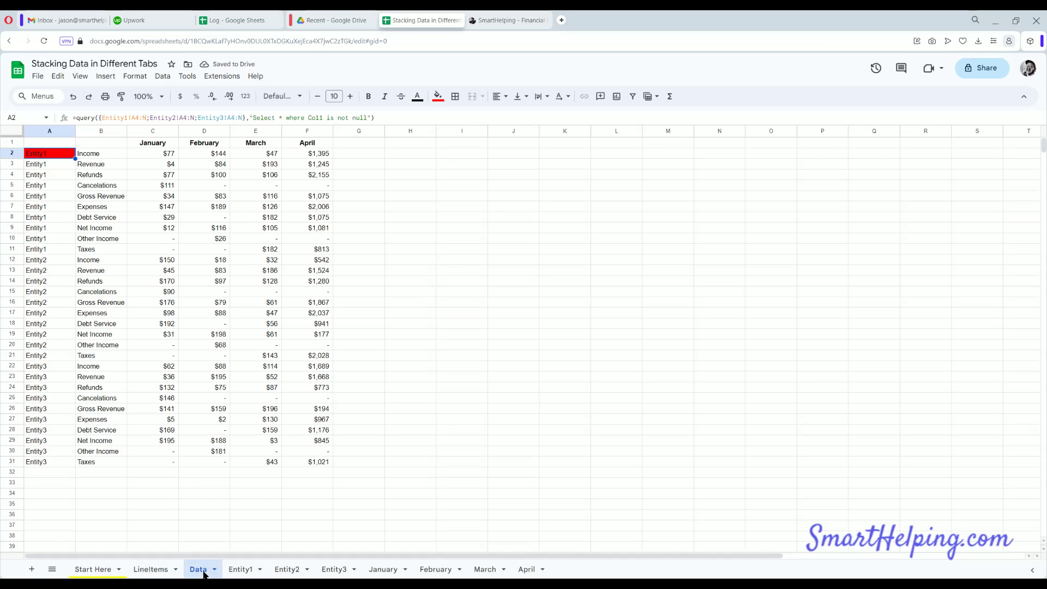
pyautogui.click(242, 573)
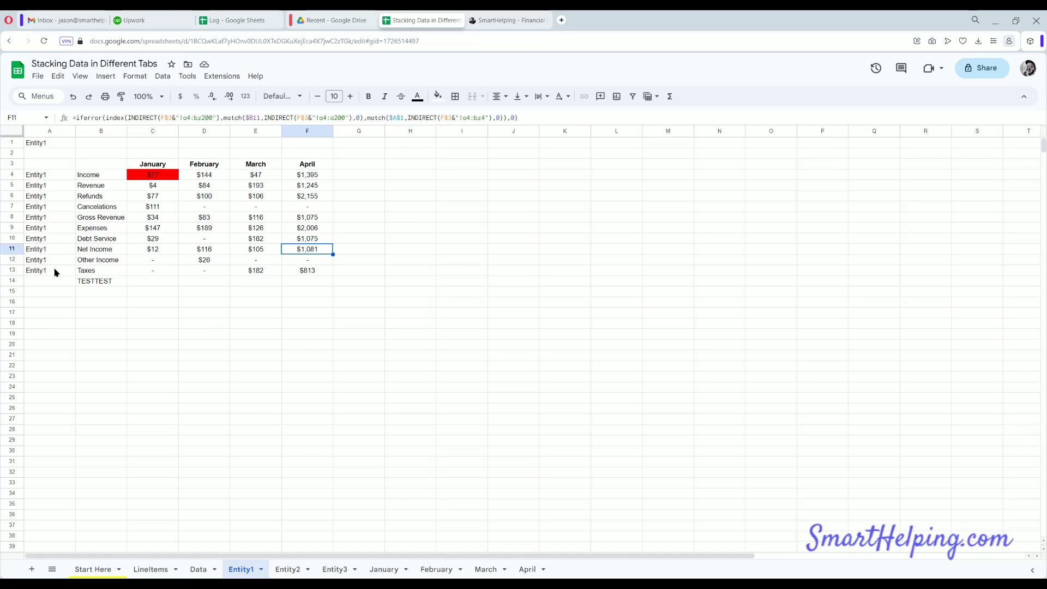
pyautogui.click(55, 271)
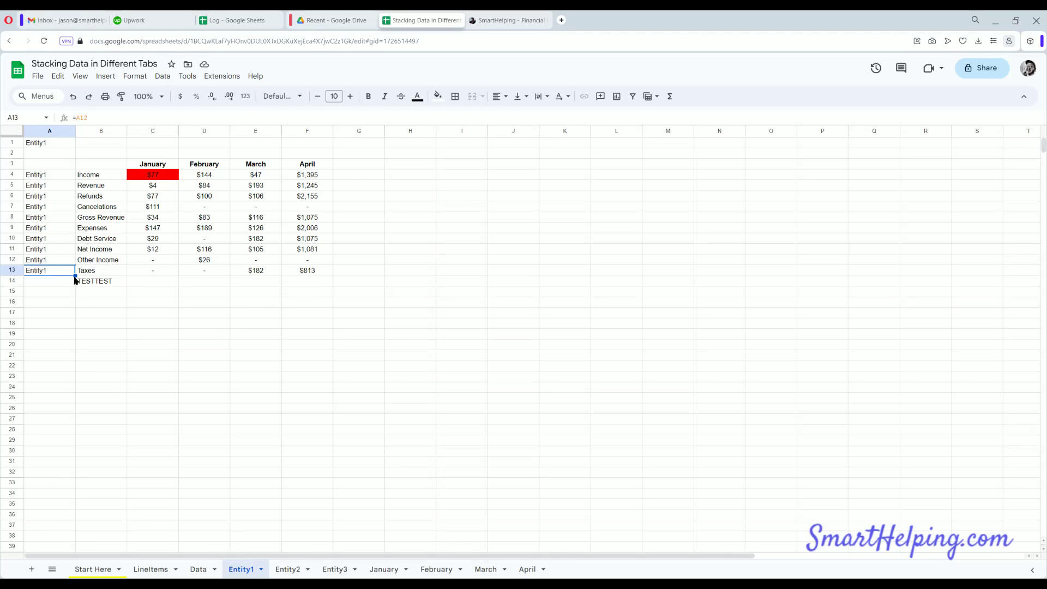
pyautogui.moveTo(75, 276); pyautogui.dragTo(76, 284)
pyautogui.click(287, 569)
pyautogui.click(55, 271)
pyautogui.hotkey('ctrl', 'pagedown')
pyautogui.click(53, 271)
pyautogui.click(385, 568)
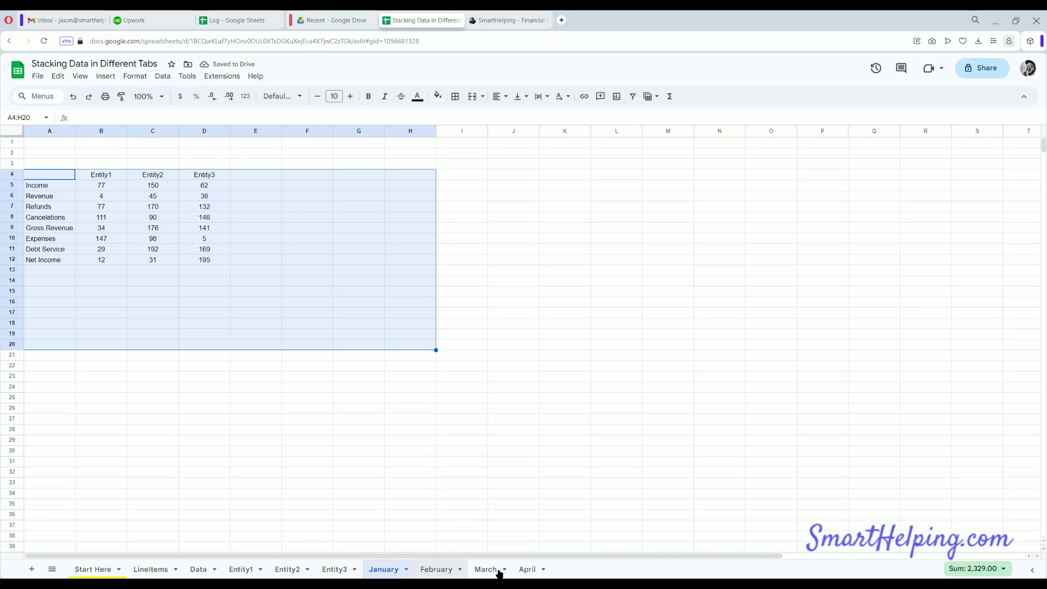
# Review each entity's TESTTEST row on the Data sheet.
pyautogui.click(246, 570)
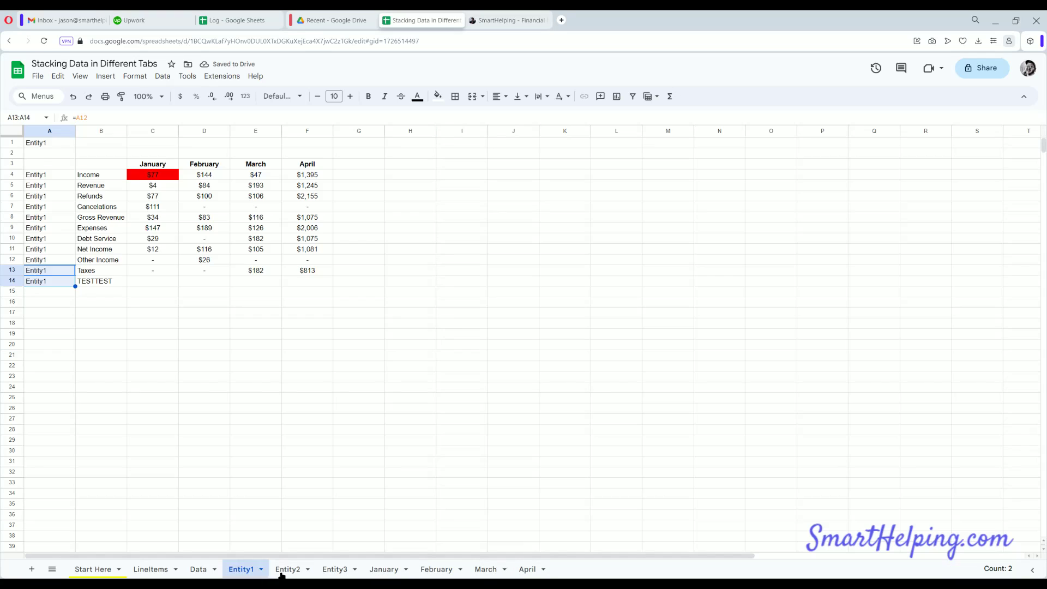
pyautogui.click(199, 569)
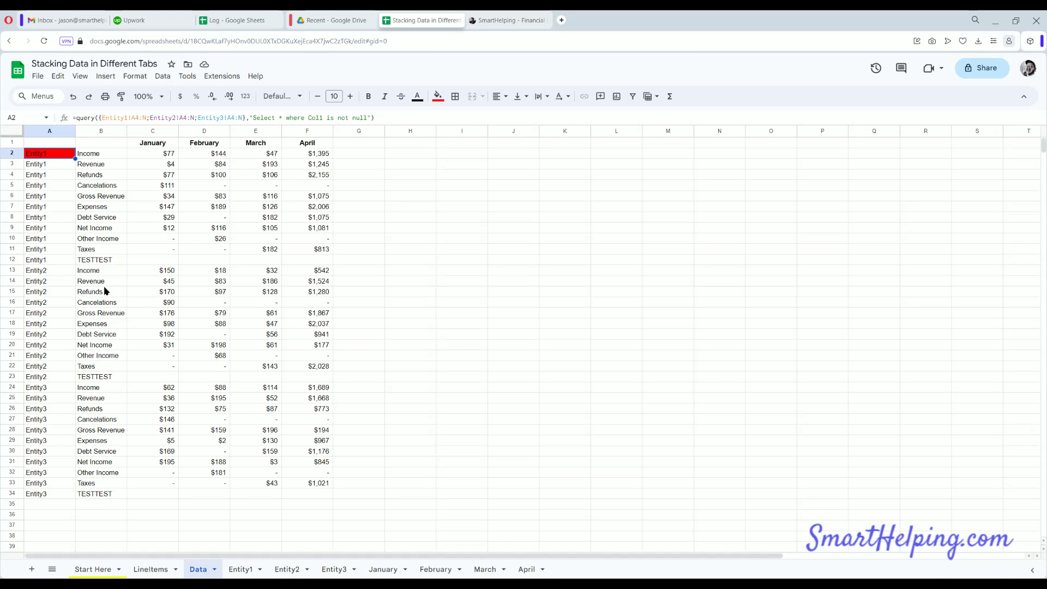
pyautogui.click(93, 262)
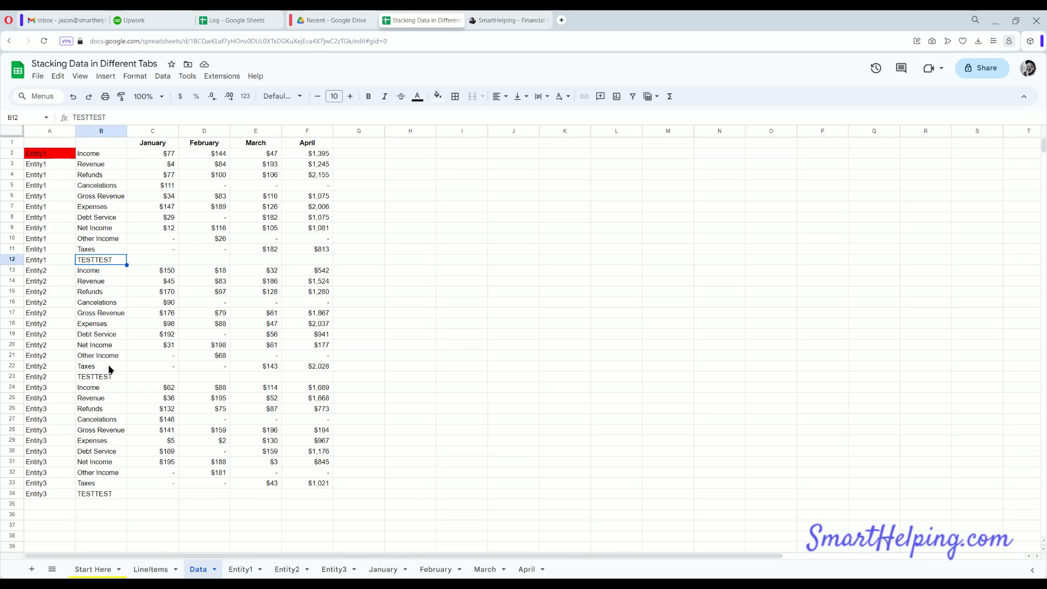
pyautogui.moveTo(107, 375); pyautogui.dragTo(305, 377)
pyautogui.moveTo(101, 493); pyautogui.dragTo(290, 498)
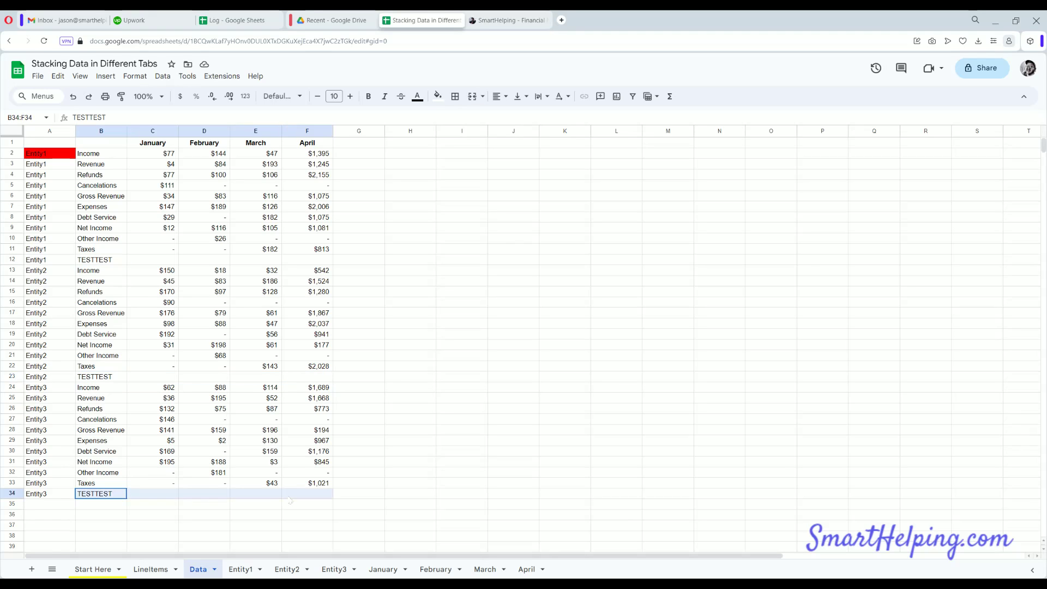
pyautogui.moveTo(110, 262); pyautogui.dragTo(287, 269)
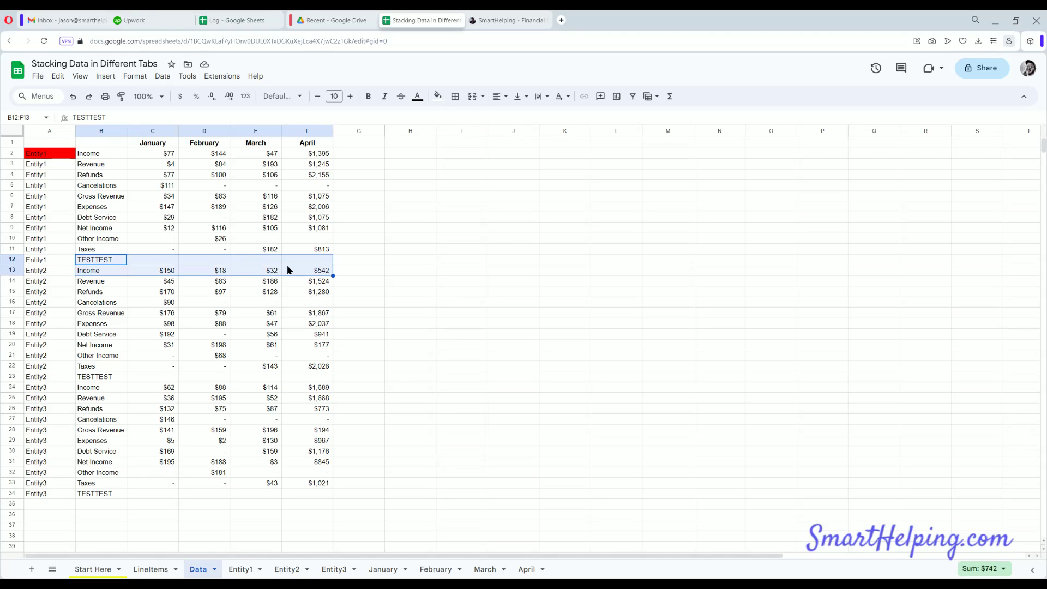
# Copy row 13's month formulas into the TESTTEST row on Entity1–3, then check Data's query.
pyautogui.click(244, 569)
pyautogui.moveTo(167, 274); pyautogui.dragTo(334, 282)
pyautogui.click(287, 569)
pyautogui.moveTo(156, 273); pyautogui.dragTo(334, 283)
pyautogui.click(334, 569)
pyautogui.moveTo(155, 273); pyautogui.dragTo(334, 282)
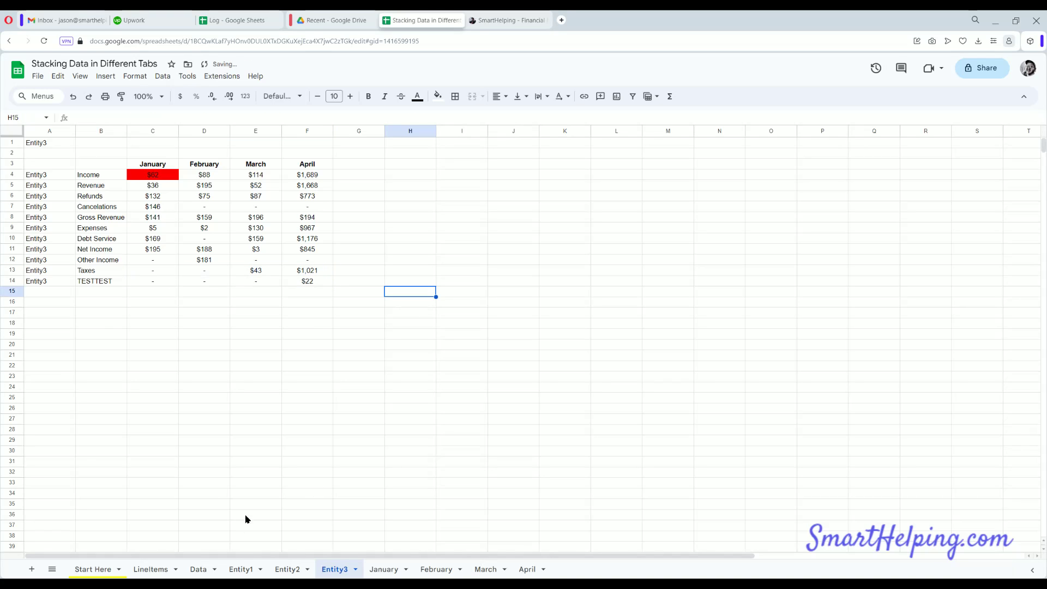
pyautogui.click(200, 569)
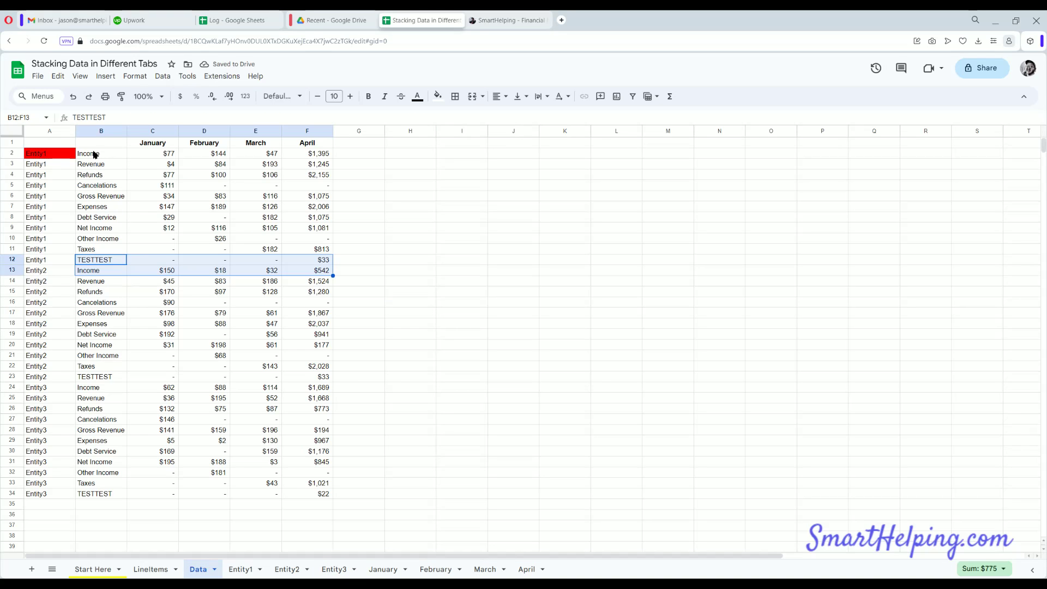
pyautogui.click(44, 154)
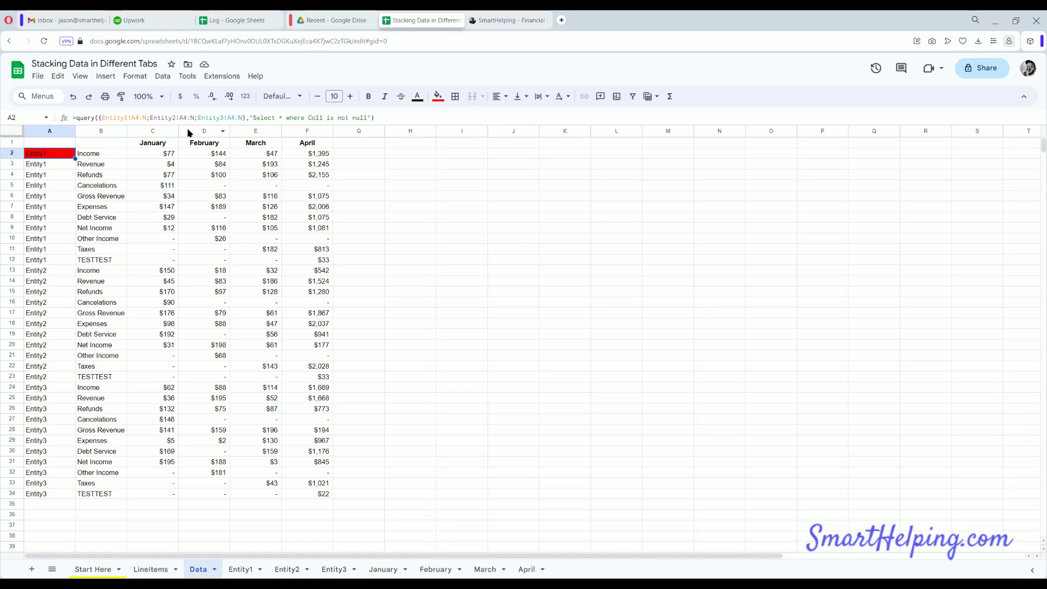
# Try extending Entity1's month headers through December, then undo it.
pyautogui.click(243, 570)
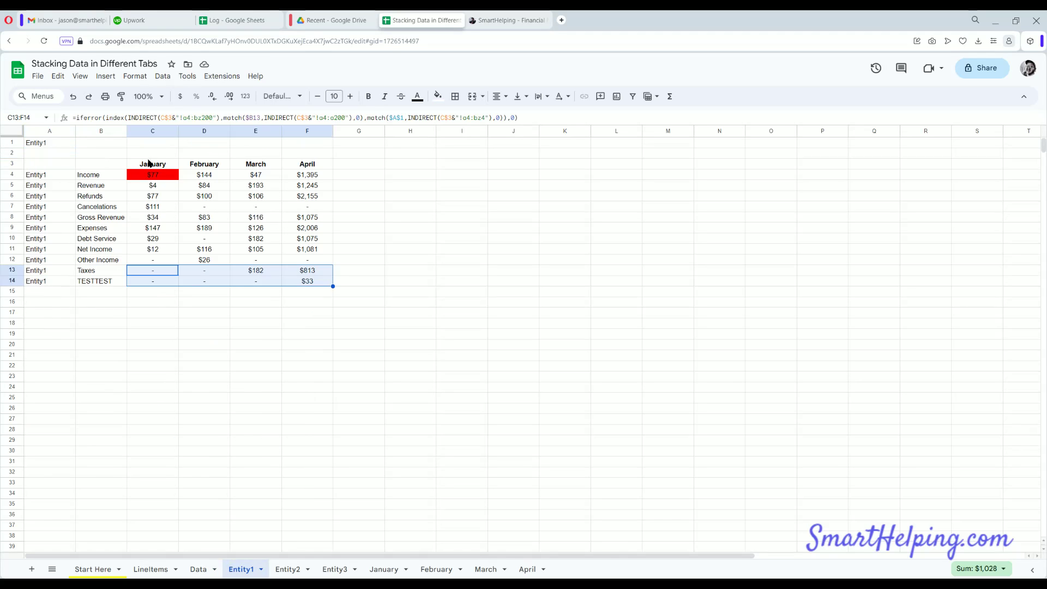
pyautogui.moveTo(270, 168); pyautogui.dragTo(735, 179)
pyautogui.click(719, 135)
pyautogui.click(719, 166)
pyautogui.hotkey('ctrl', 'c')
pyautogui.click(785, 166)
pyautogui.hotkey('ctrl', 'z')
pyautogui.hotkey('ctrl', 'z')
# Review the LineItems A1 formula and Entity1's C4 lookup formula across the sheets.
pyautogui.click(387, 243)
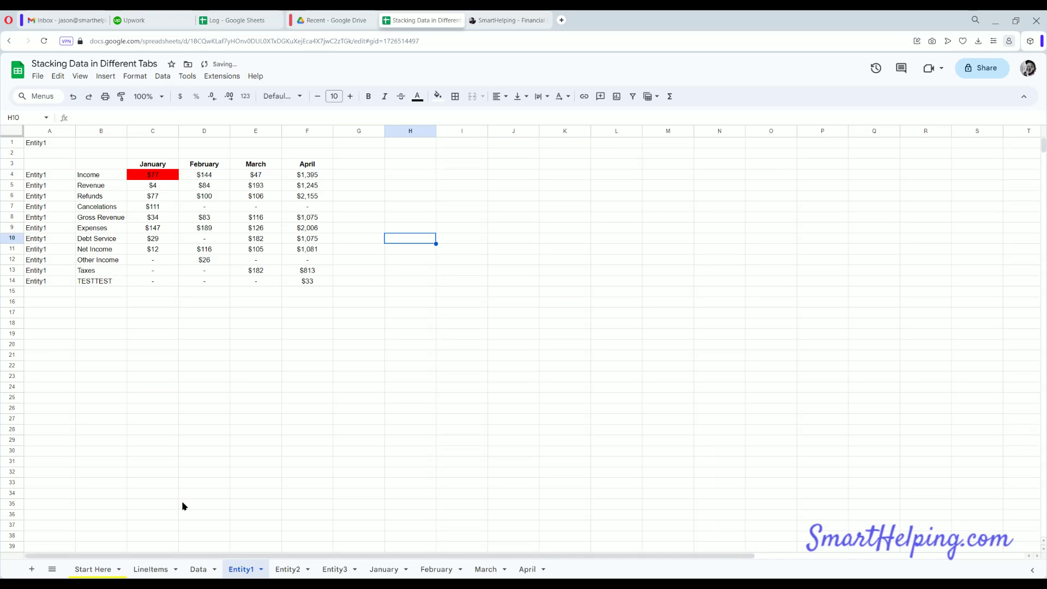
pyautogui.click(152, 569)
pyautogui.doubleClick(57, 146)
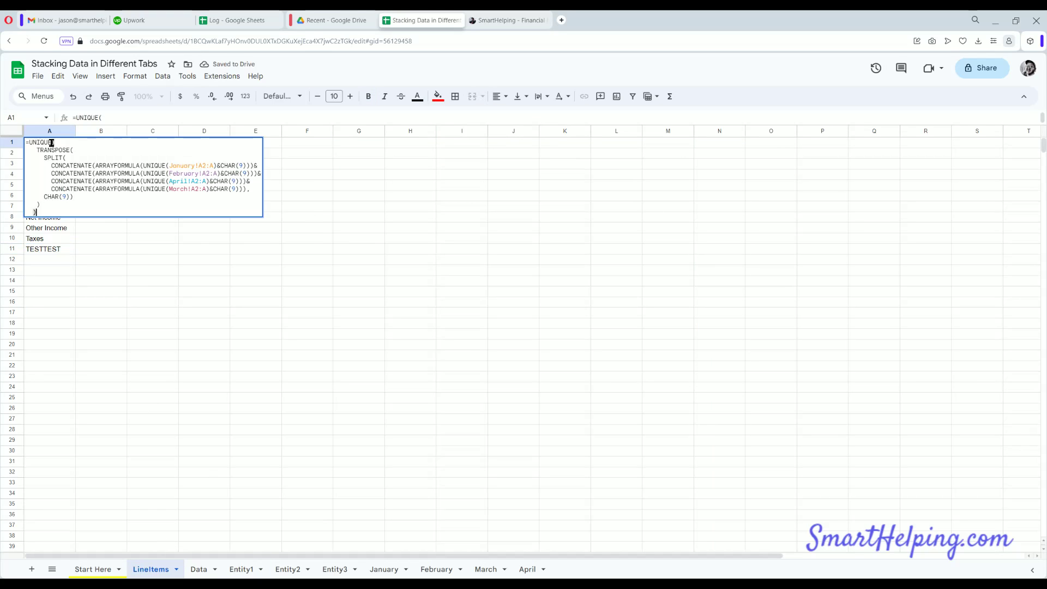
pyautogui.press('Escape')
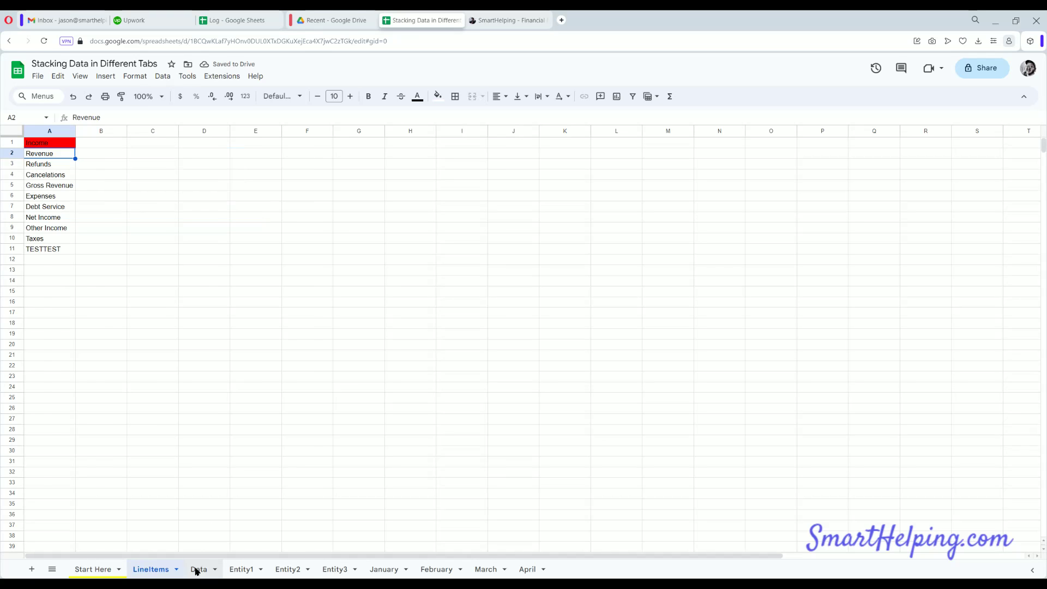
pyautogui.click(198, 569)
pyautogui.click(239, 569)
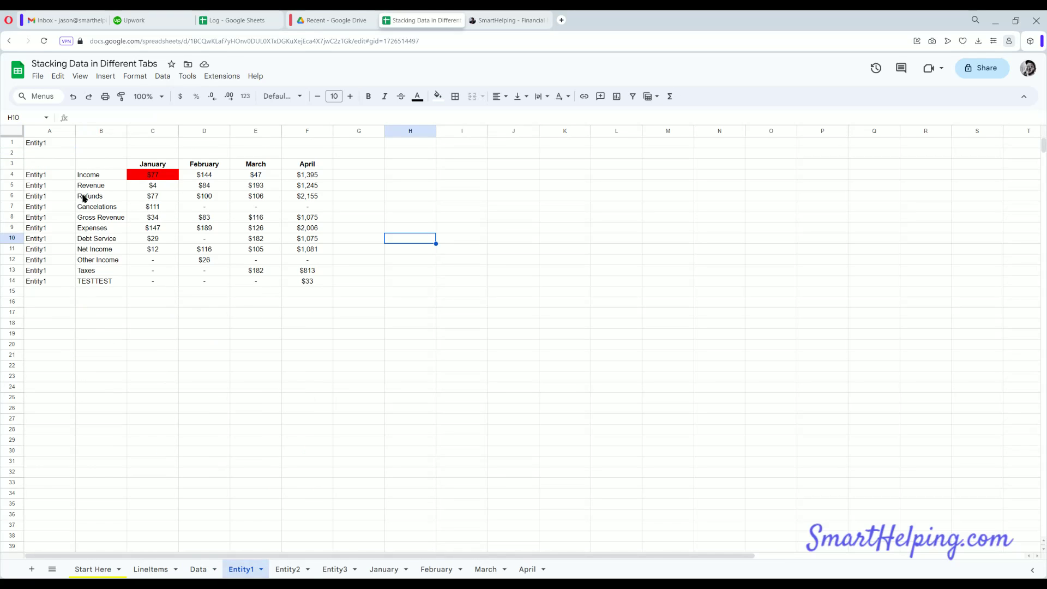
pyautogui.doubleClick(160, 173)
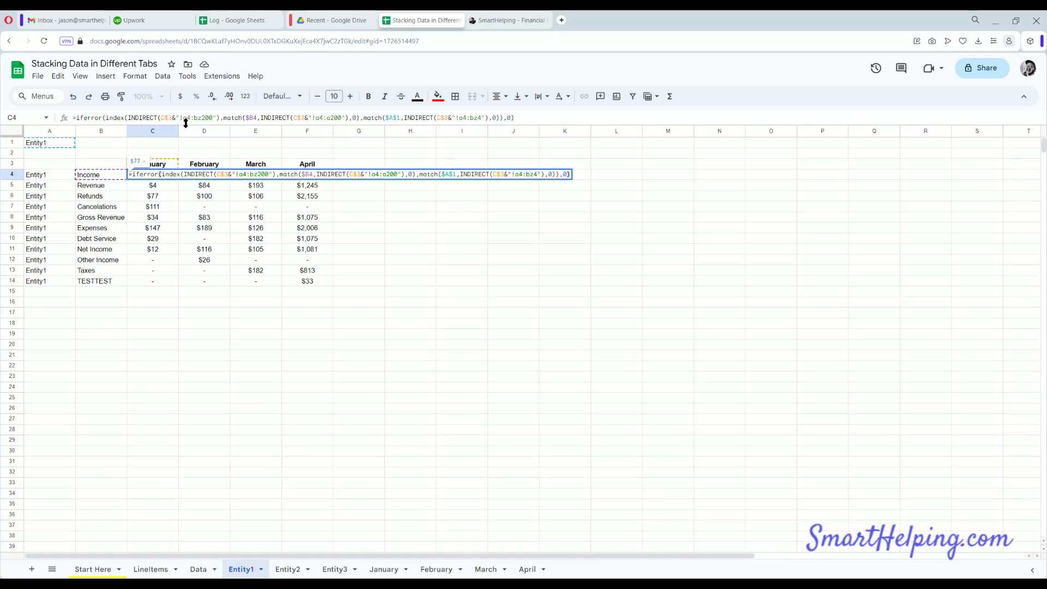
pyautogui.press('Return')
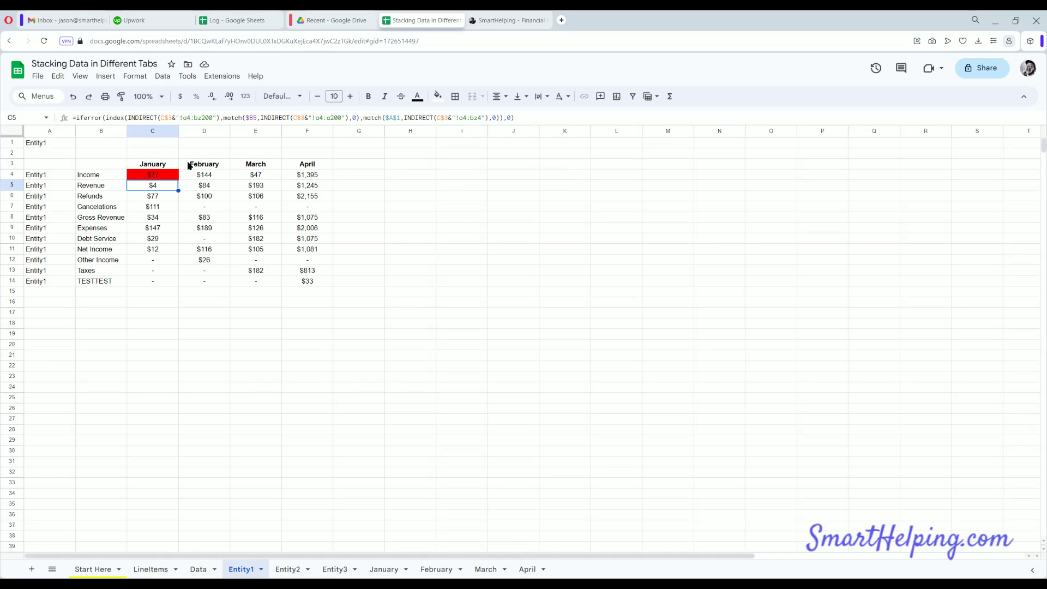
pyautogui.click(384, 569)
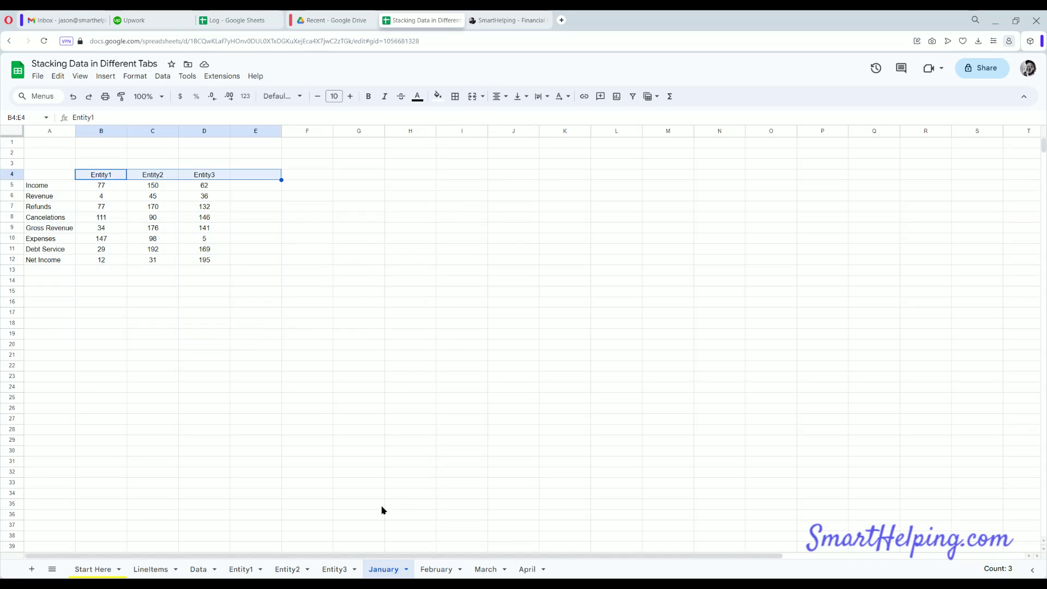
pyautogui.click(339, 570)
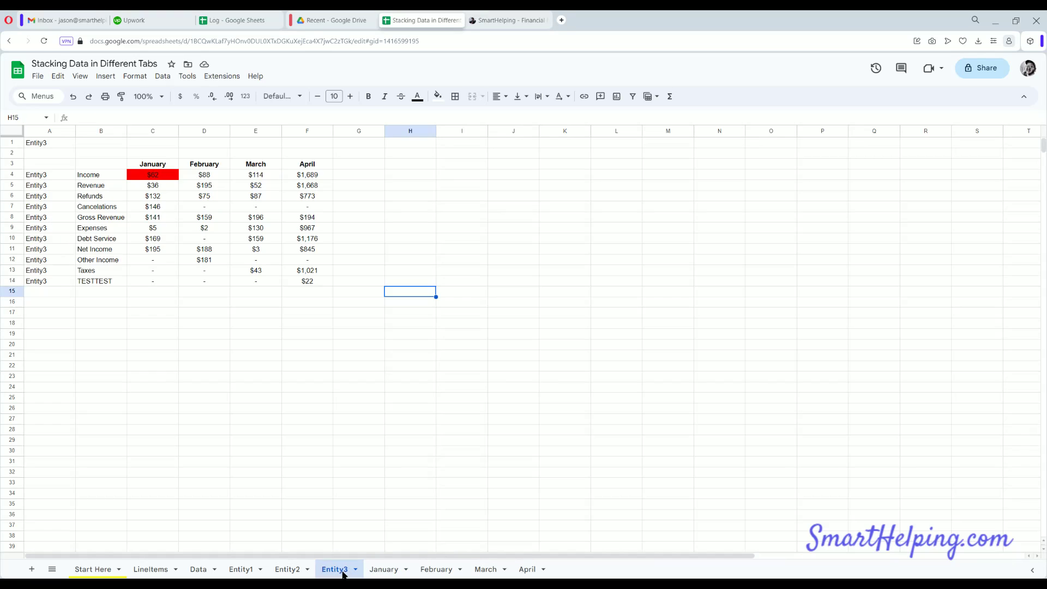
pyautogui.click(205, 573)
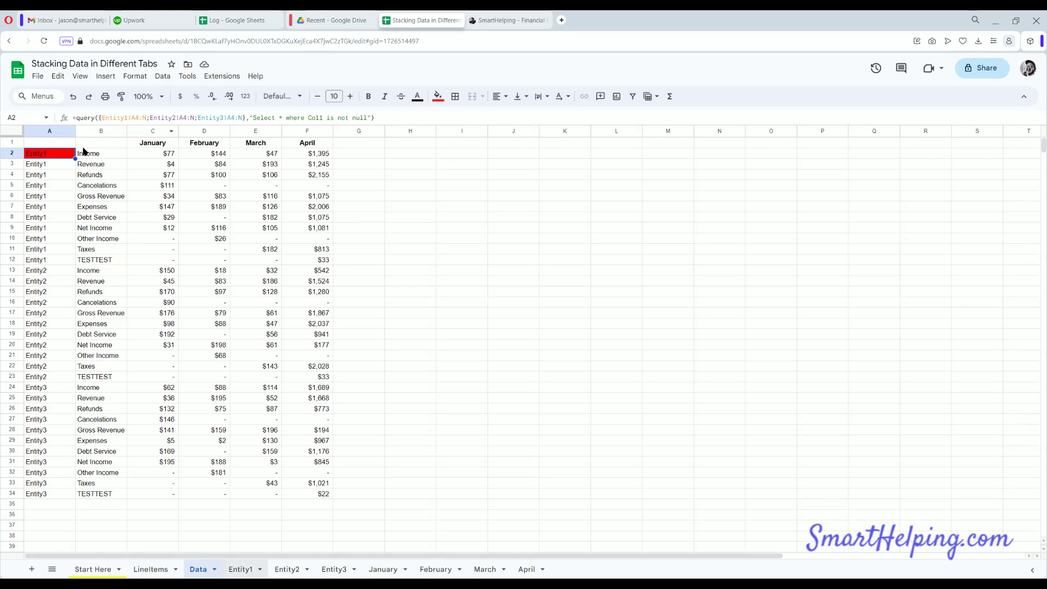
pyautogui.click(258, 568)
# Change Entity1's C4 lookup range from a4:b200 to a4:bz200 and check C4:F14.
pyautogui.click(158, 178)
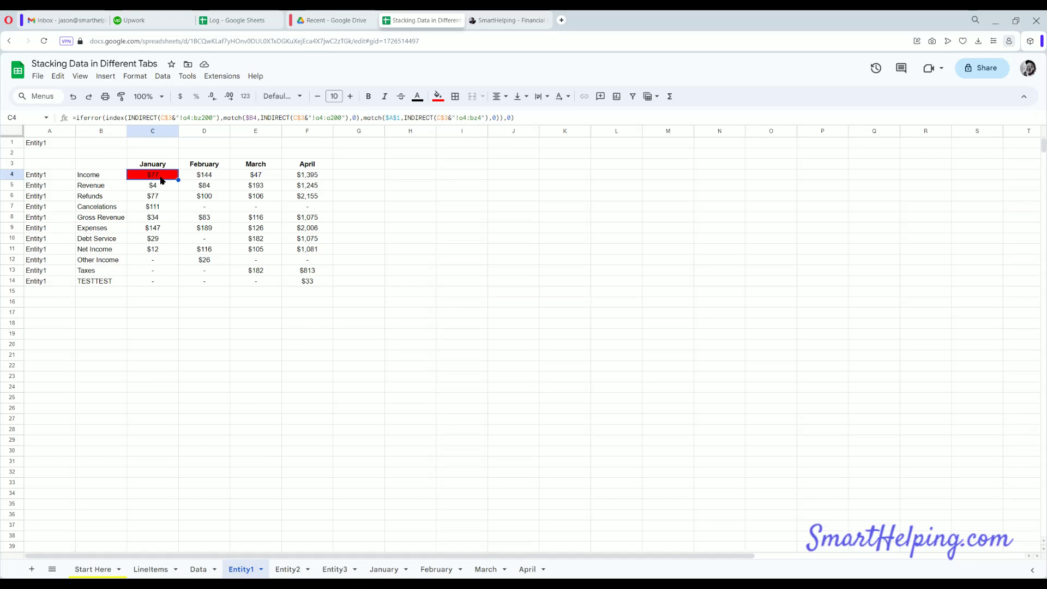
pyautogui.click(200, 117)
pyautogui.write('z')
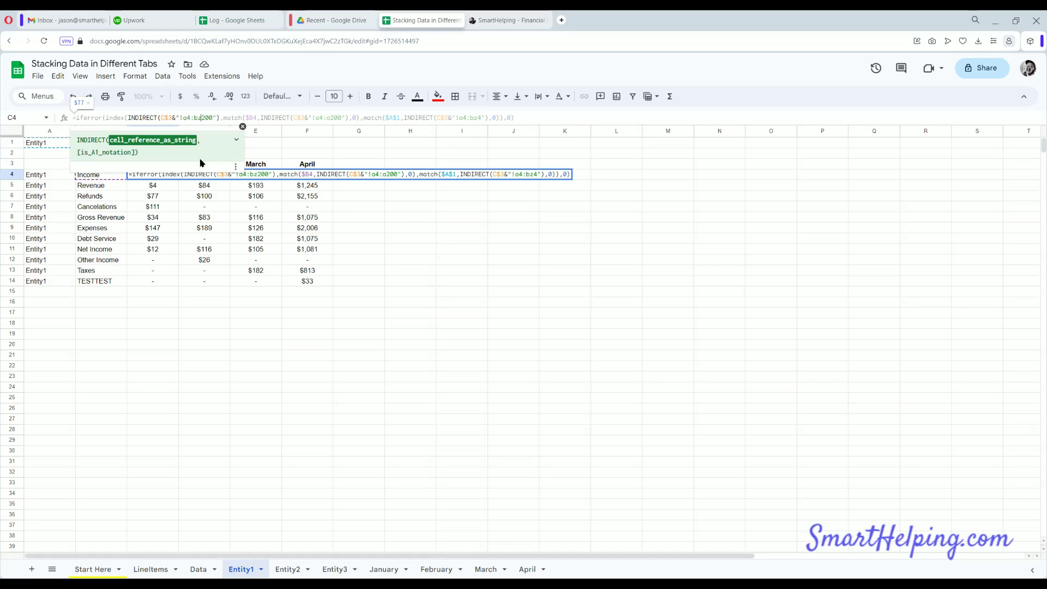
pyautogui.press('Return')
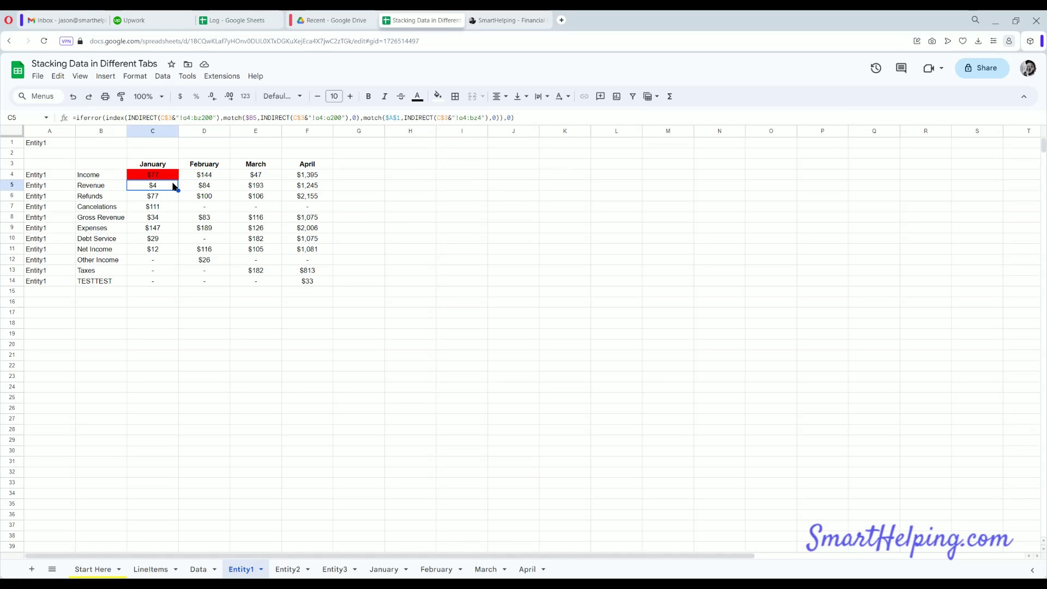
pyautogui.moveTo(156, 179); pyautogui.dragTo(305, 281)
pyautogui.click(211, 199)
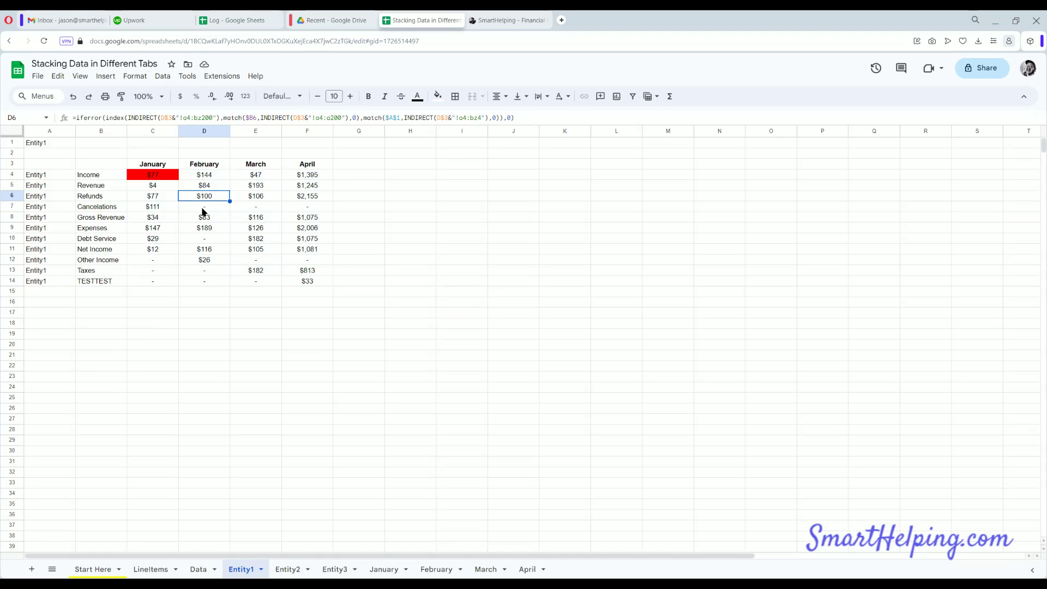
# Fill Entity2's table with C4's lookup formula through April and select empty rows A15:E19.
pyautogui.click(287, 568)
pyautogui.click(156, 176)
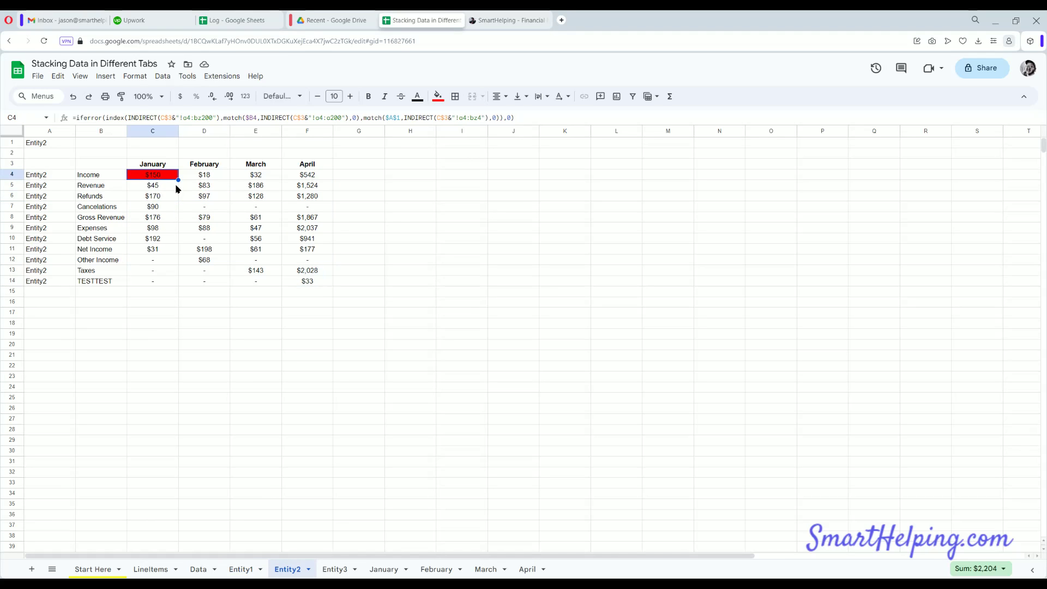
pyautogui.moveTo(178, 179); pyautogui.dragTo(321, 280)
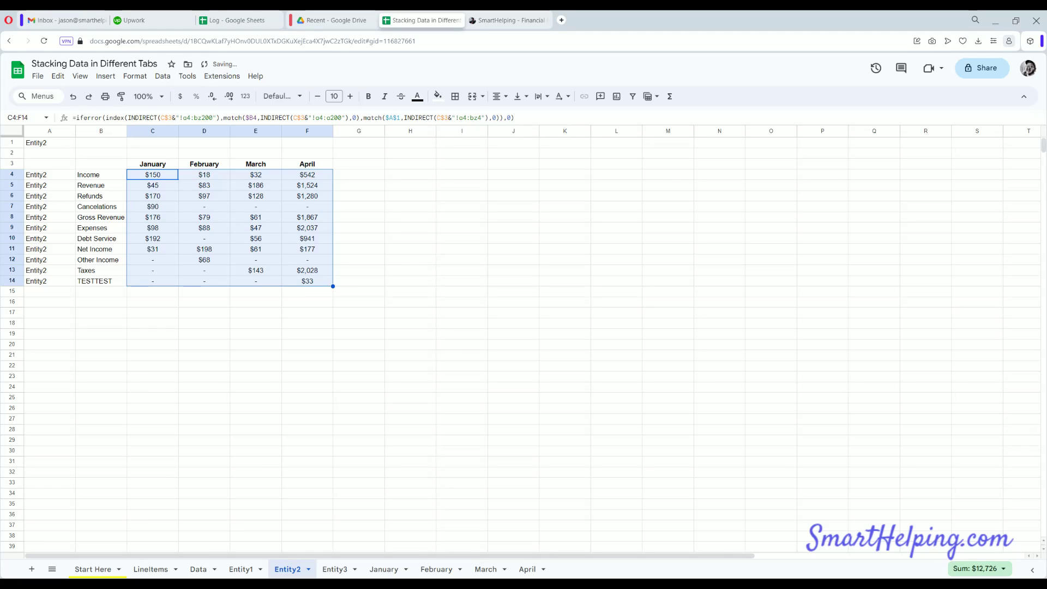
pyautogui.hotkey('ctrl', 'z')
pyautogui.hotkey('ctrl', 'z')
pyautogui.hotkey('ctrl', 'z')
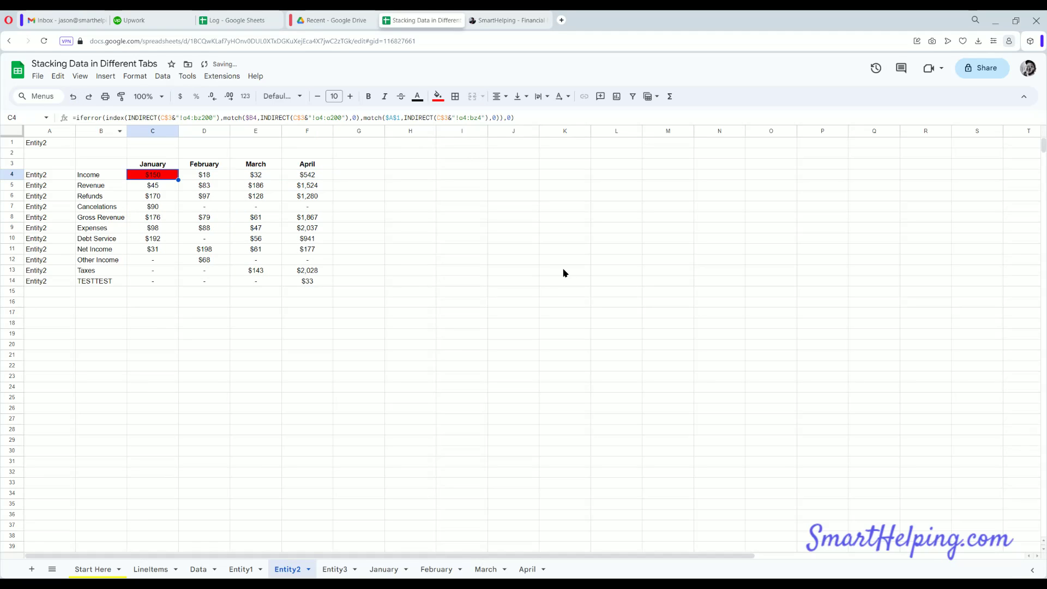
pyautogui.click(565, 271)
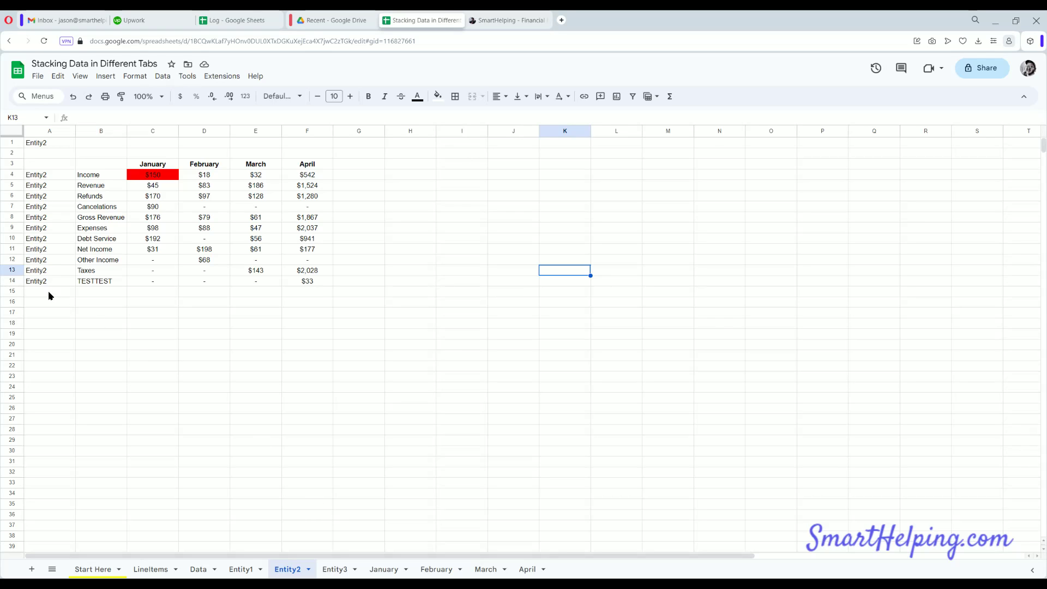
pyautogui.moveTo(49, 295); pyautogui.dragTo(447, 474)
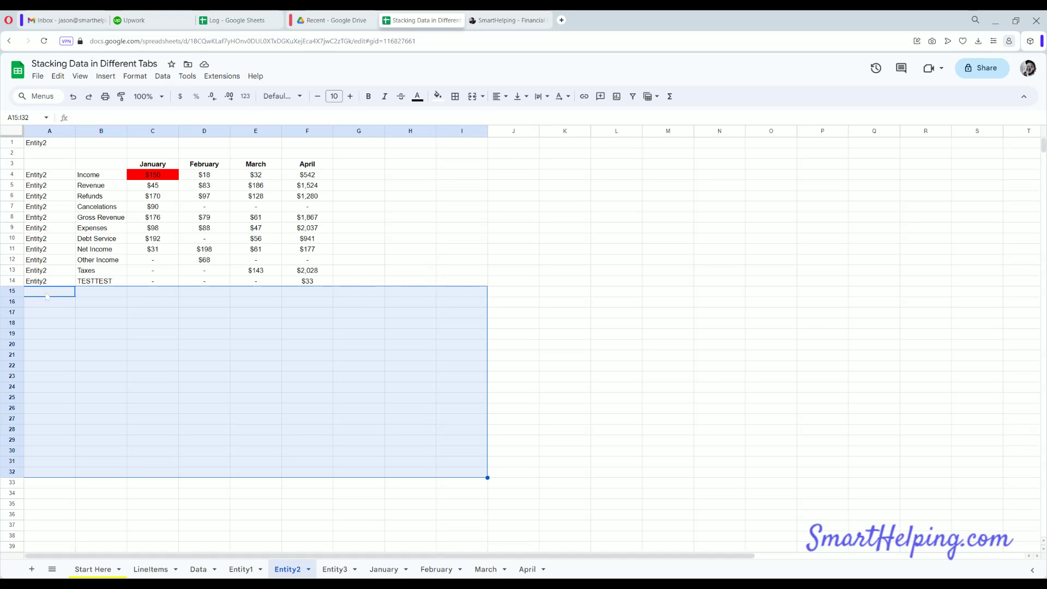
pyautogui.moveTo(48, 296); pyautogui.dragTo(256, 333)
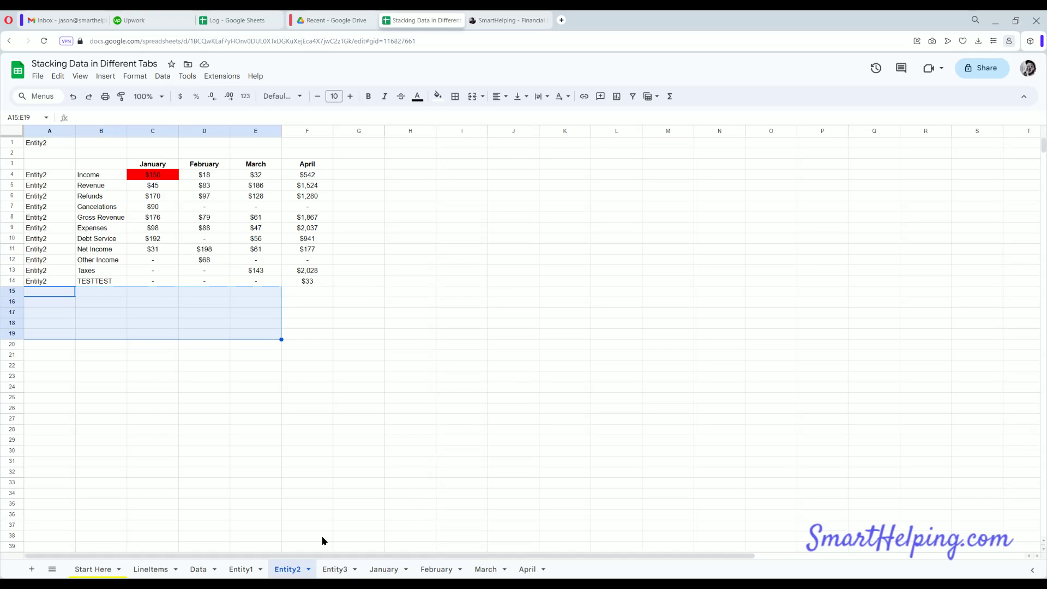
# Review the Data sheet stacking Entity1–Entity3 in rows 2–34.
pyautogui.click(199, 569)
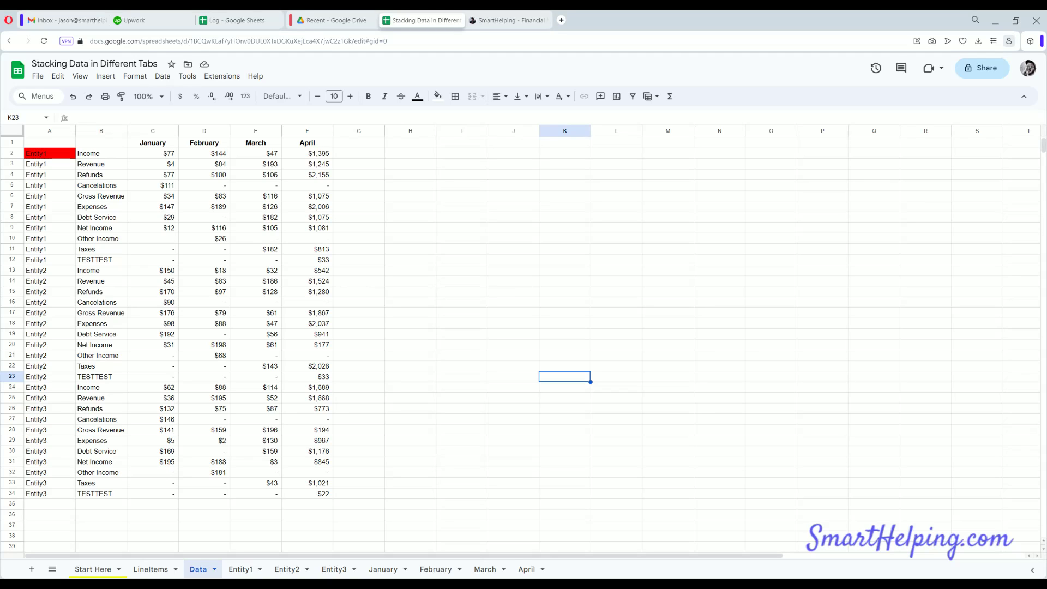
pyautogui.click(307, 43)
pyautogui.click(501, 260)
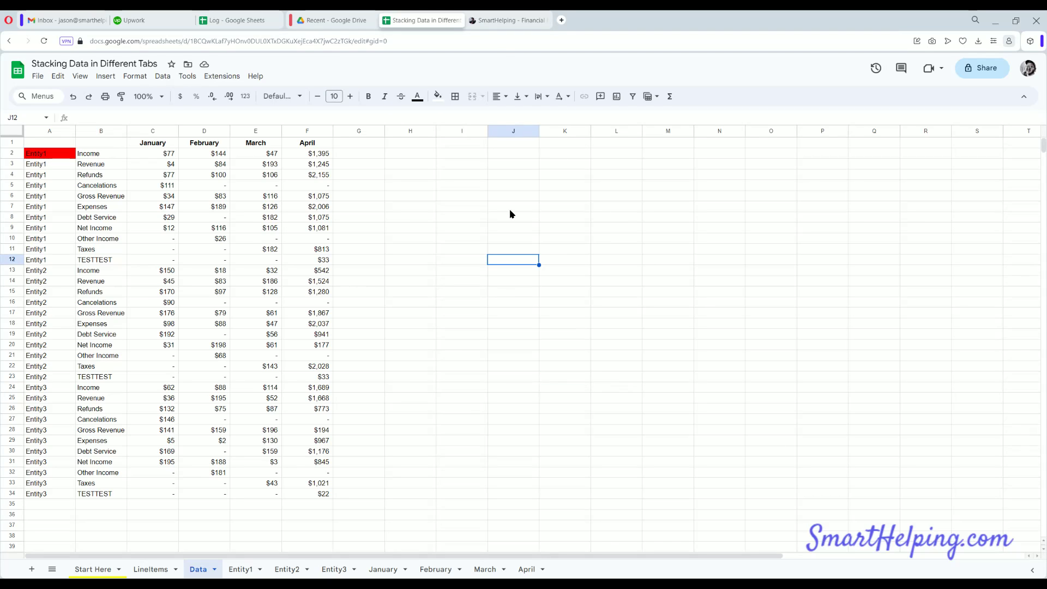
# On SmartHelping.com, go to Hire Me and open the Financial Models template list.
pyautogui.click(496, 21)
pyautogui.scroll(5, 468, 194)
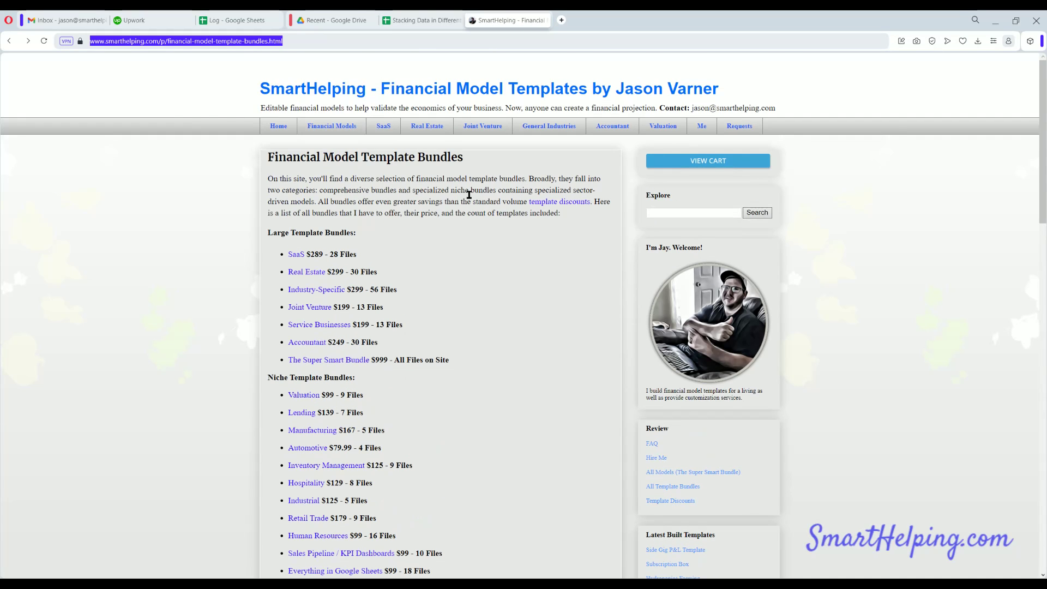
pyautogui.click(650, 457)
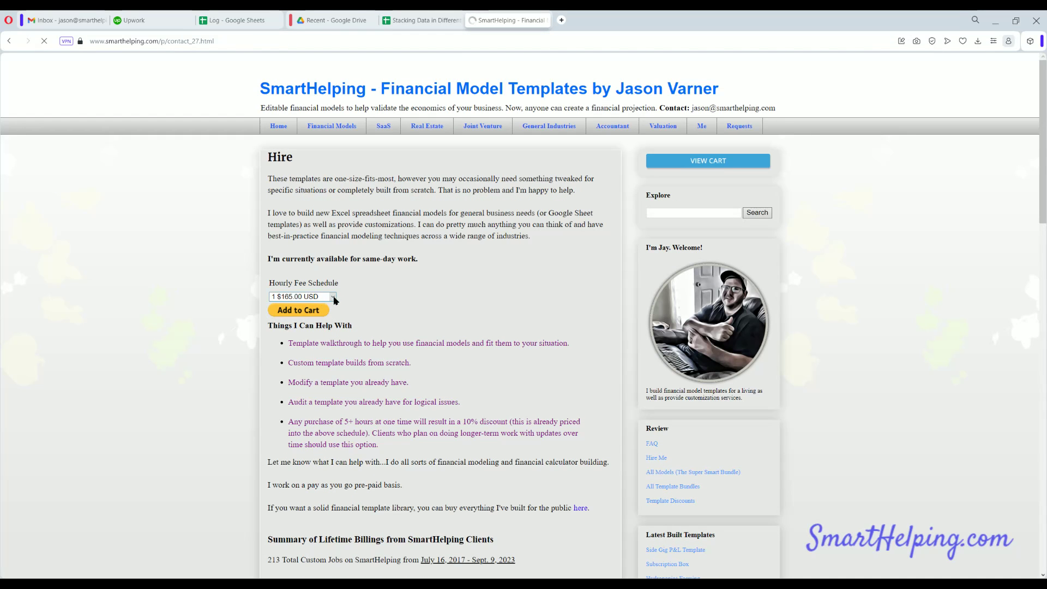
pyautogui.click(349, 126)
# Open All Models (The Super Smart Bundle) and highlight its $999.00 USD price.
pyautogui.scroll(-3, 414, 294)
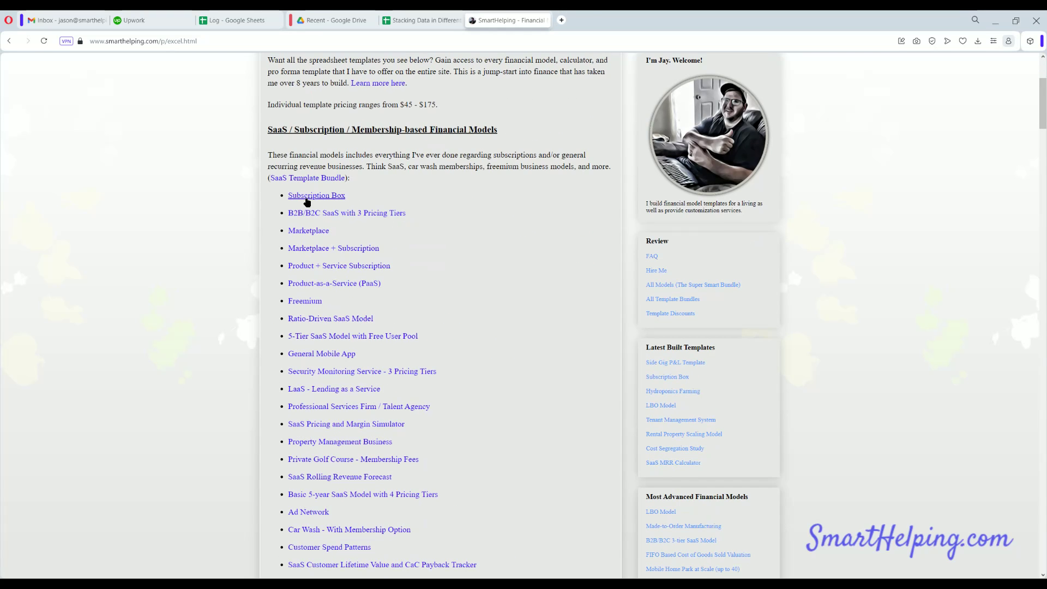
pyautogui.scroll(-3, 307, 202)
pyautogui.scroll(-3, 307, 202)
pyautogui.scroll(-3, 329, 169)
pyautogui.scroll(9, 328, 181)
pyautogui.scroll(-7, 349, 322)
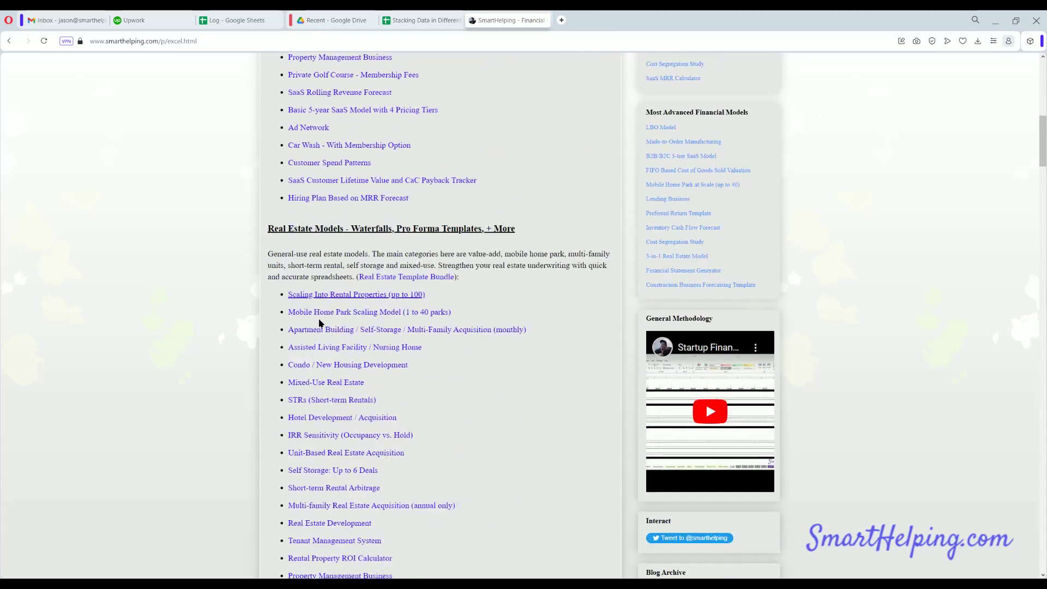
pyautogui.scroll(-7, 370, 288)
pyautogui.scroll(-3, 371, 288)
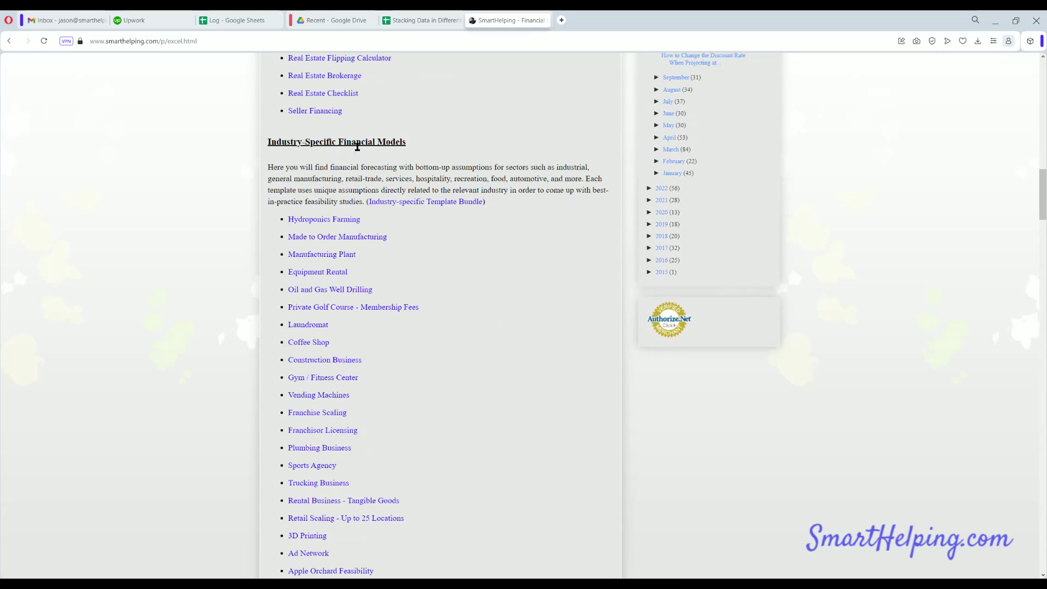
pyautogui.scroll(-15, 333, 280)
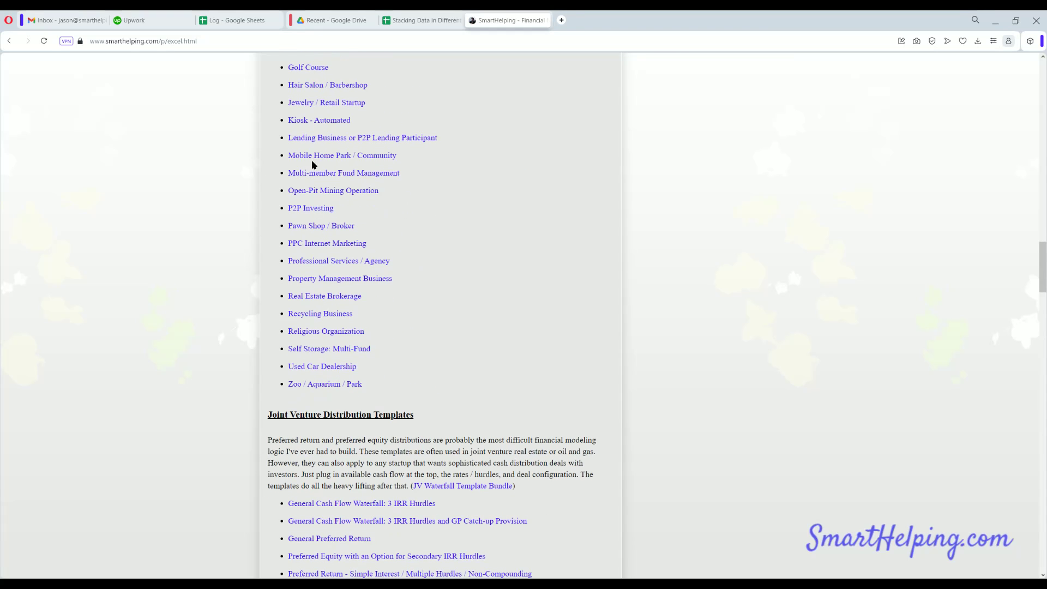
pyautogui.scroll(-8, 327, 208)
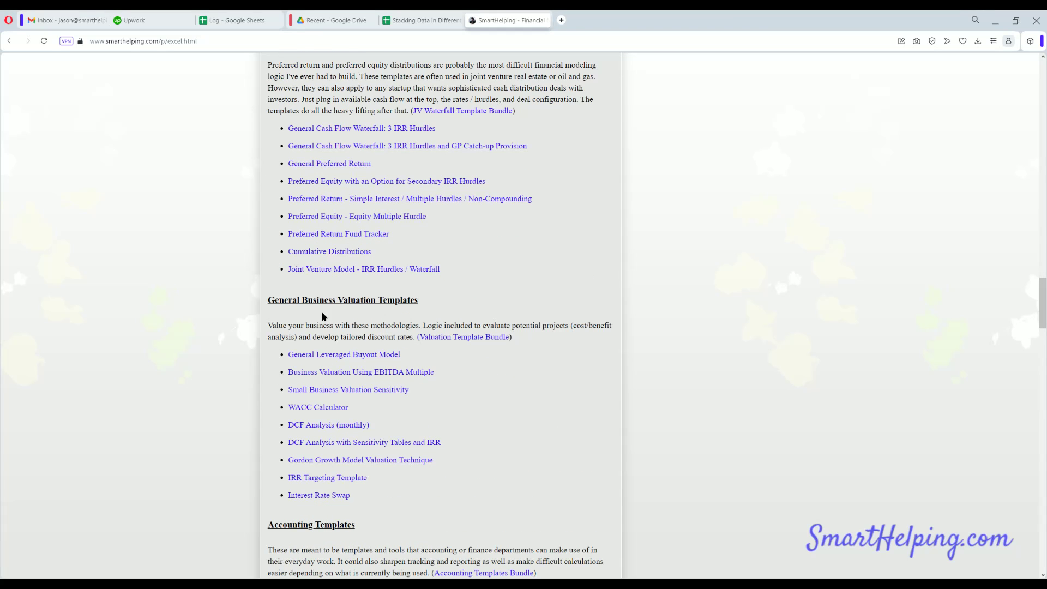
pyautogui.scroll(-8, 351, 426)
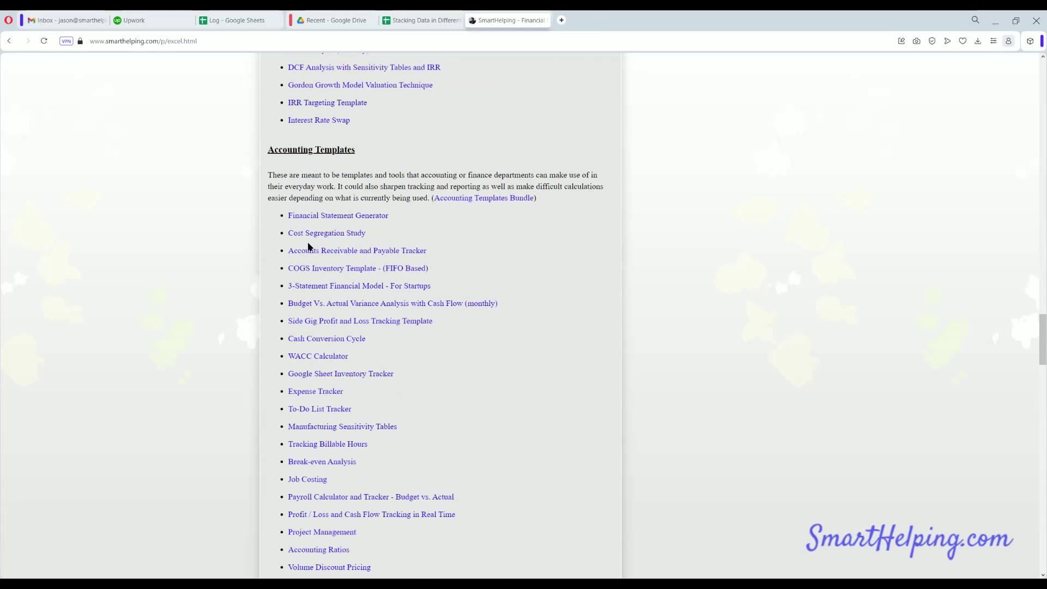
pyautogui.scroll(-12, 308, 324)
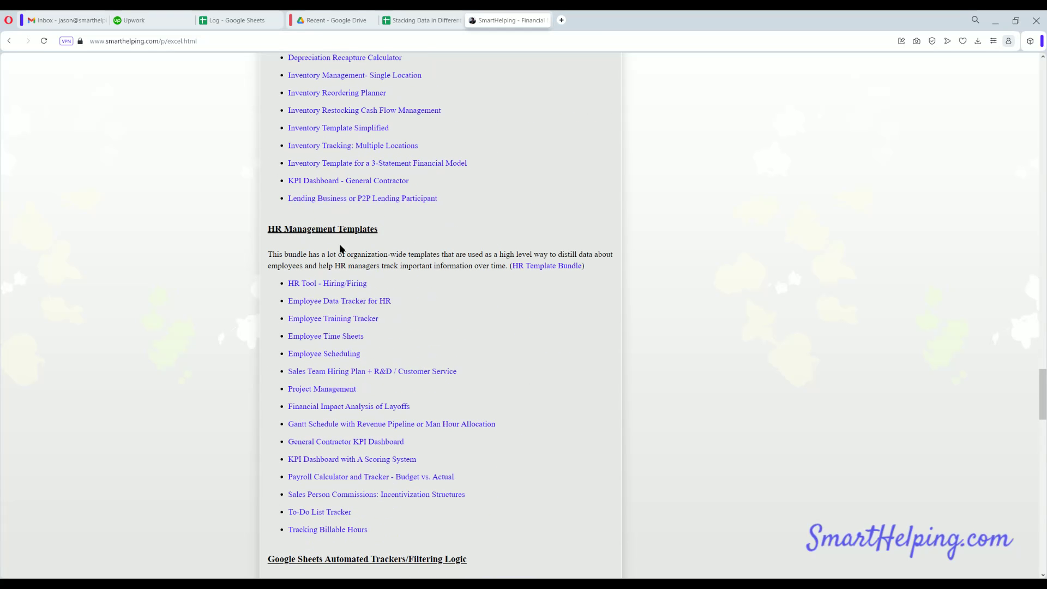
pyautogui.scroll(-8, 311, 365)
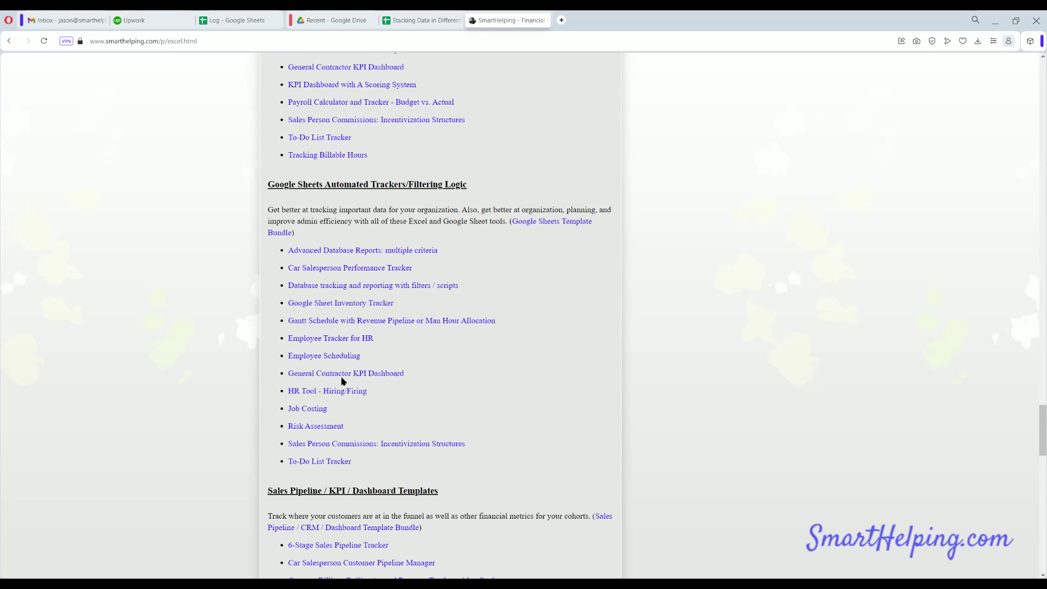
pyautogui.scroll(-8, 299, 308)
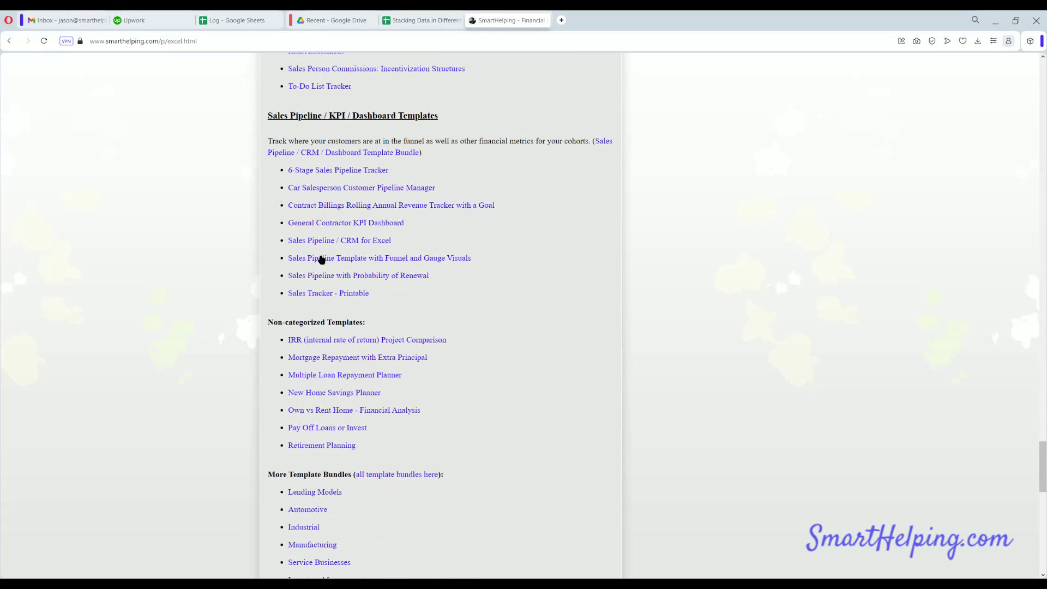
pyautogui.scroll(-4, 306, 275)
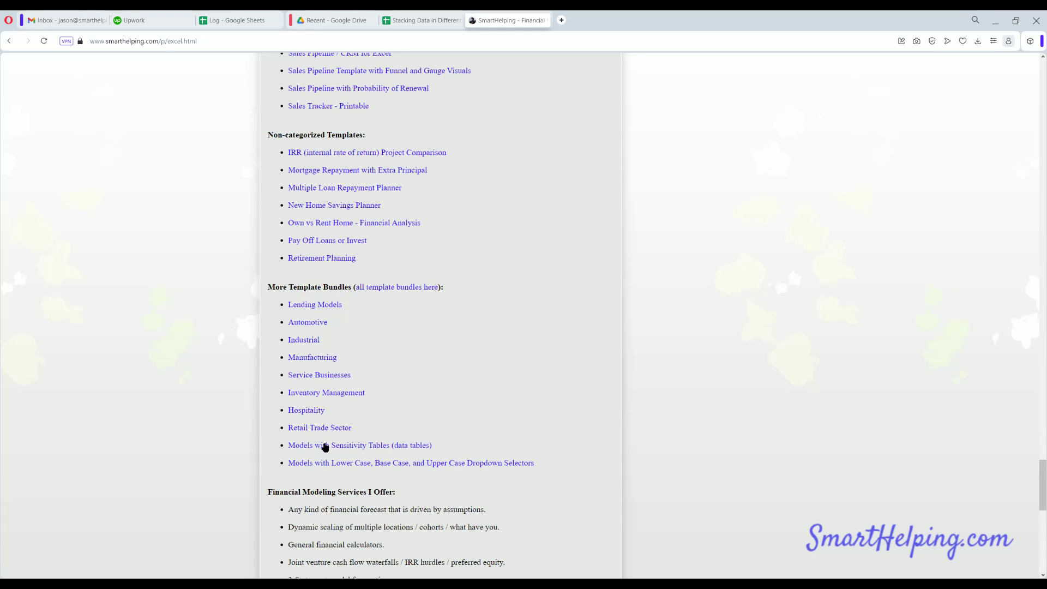
pyautogui.scroll(20, 320, 348)
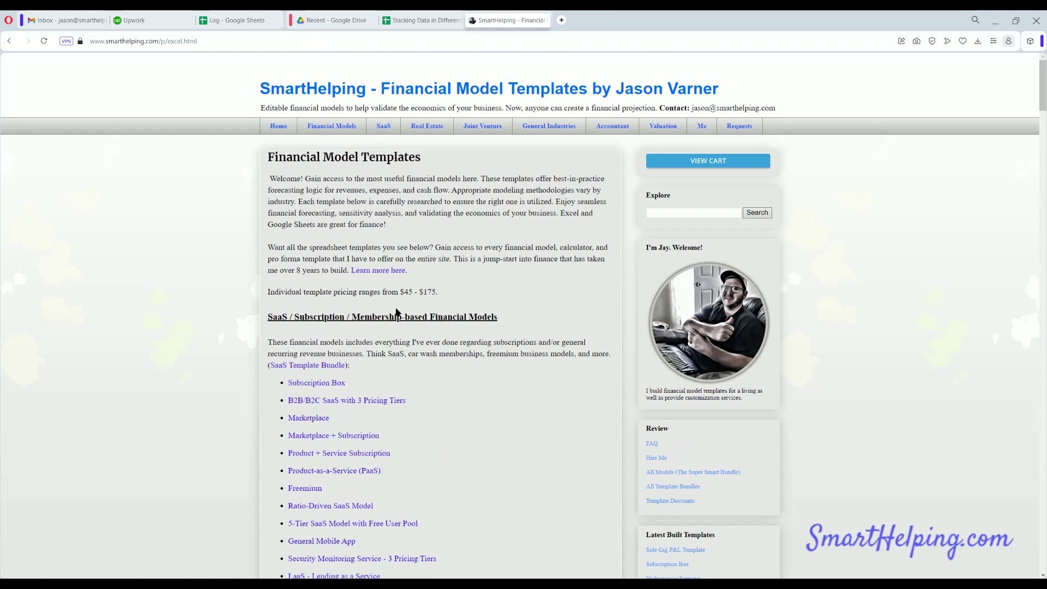
pyautogui.click(688, 475)
pyautogui.tripleClick(443, 333)
pyautogui.click(450, 334)
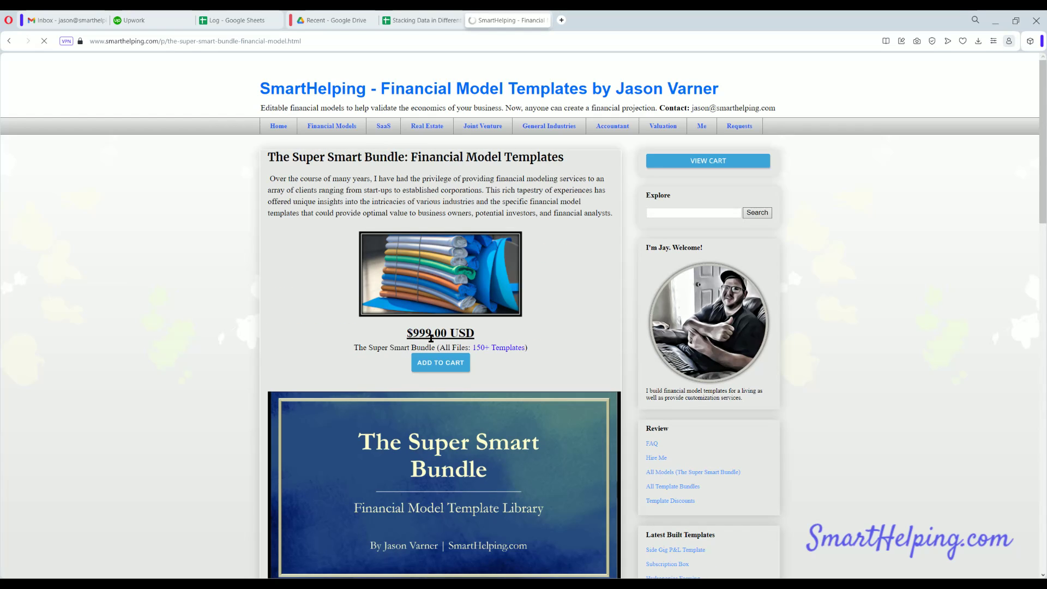